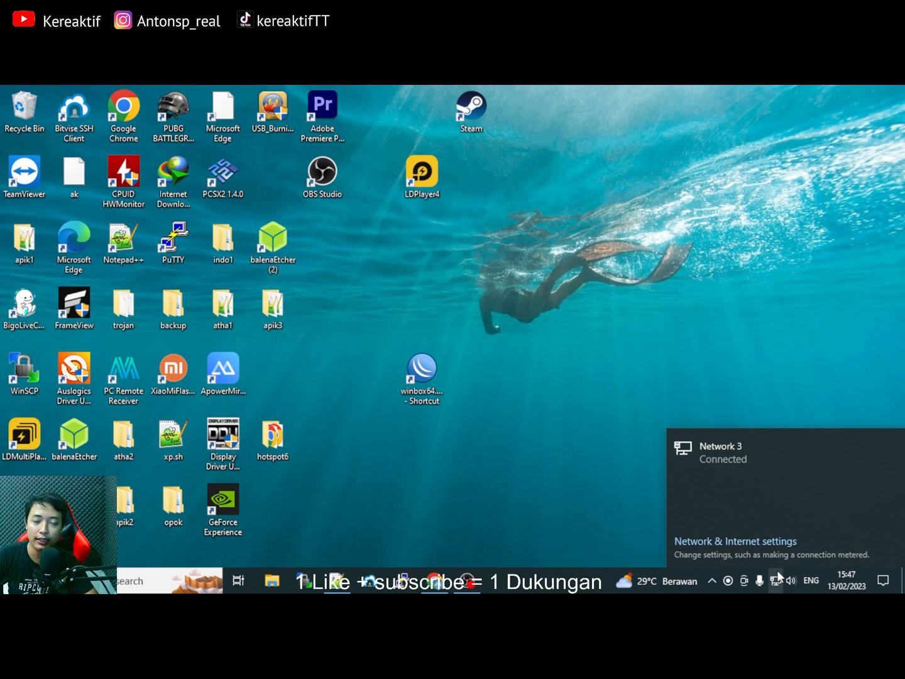
Launch WinBox and connect to the hAP lite router, dismissing the expired-password prompt.
{"action": "left_click", "coordinate": [620, 358]}
{"action": "left_click_drag", "start_coordinate": [416, 365], "coordinate": [364, 305]}
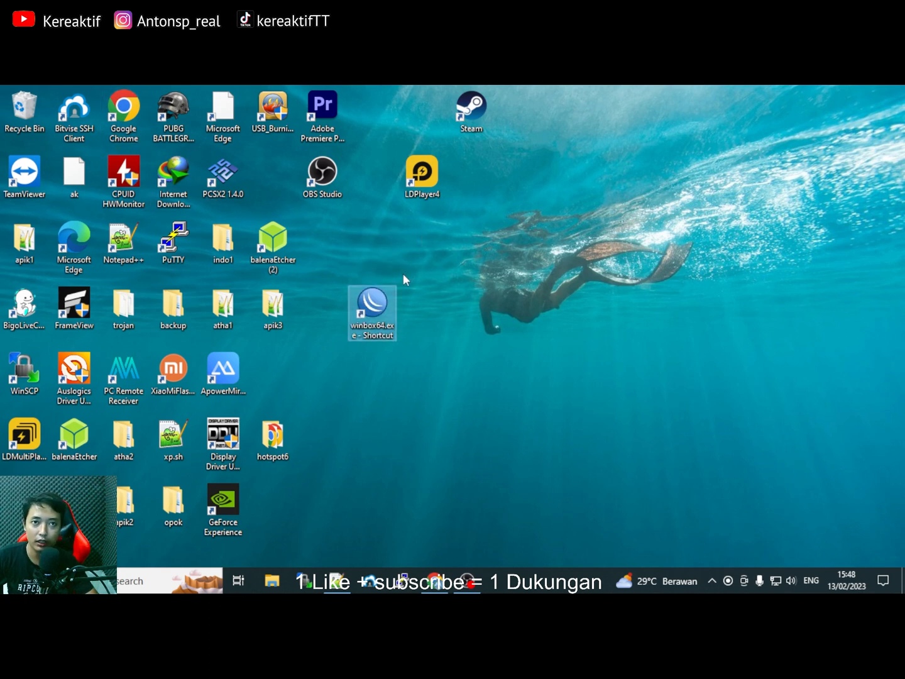
{"action": "double_click", "coordinate": [377, 303]}
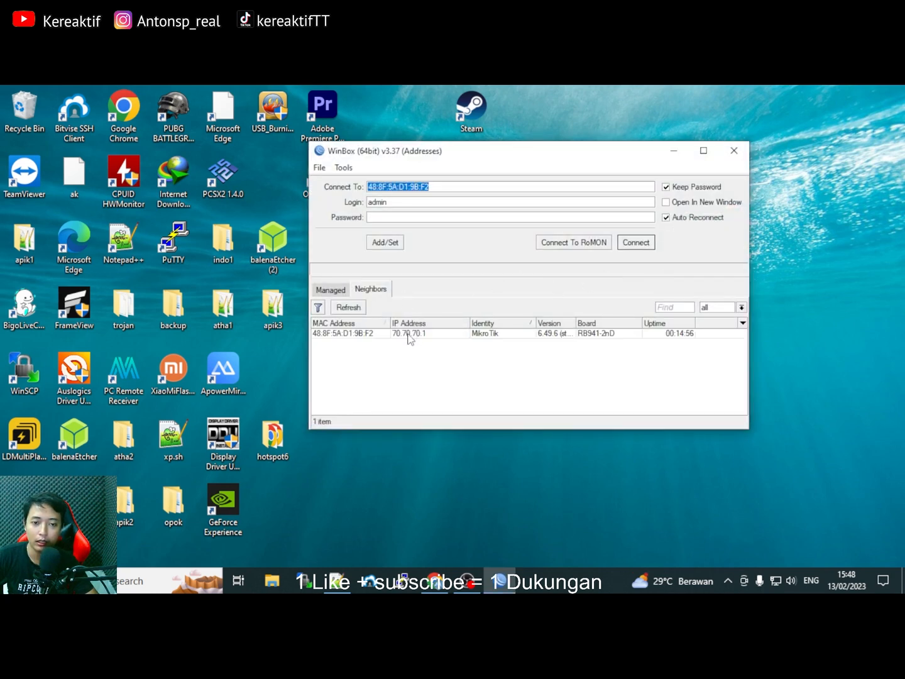
{"action": "left_click", "coordinate": [638, 243]}
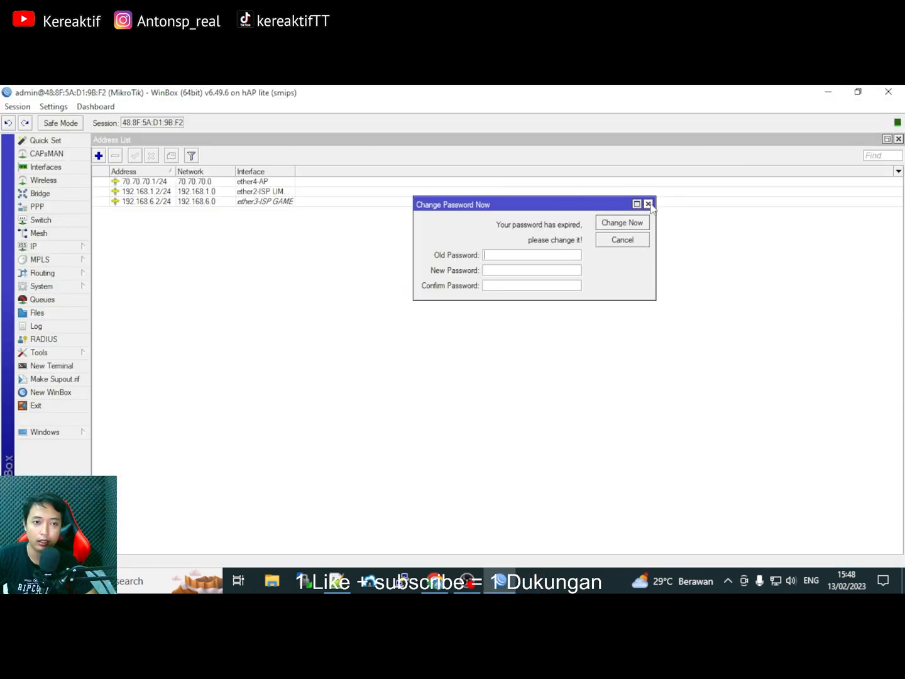
{"action": "left_click", "coordinate": [649, 204]}
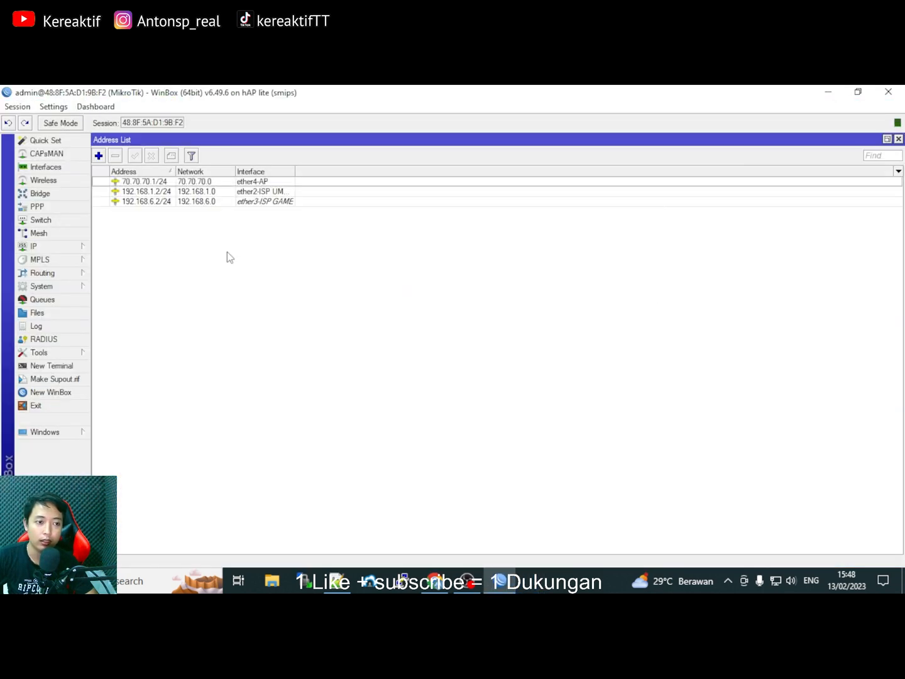
Start a System > Reset Configuration with No Default Configuration and Do Not Backup ticked.
{"action": "left_click", "coordinate": [51, 290]}
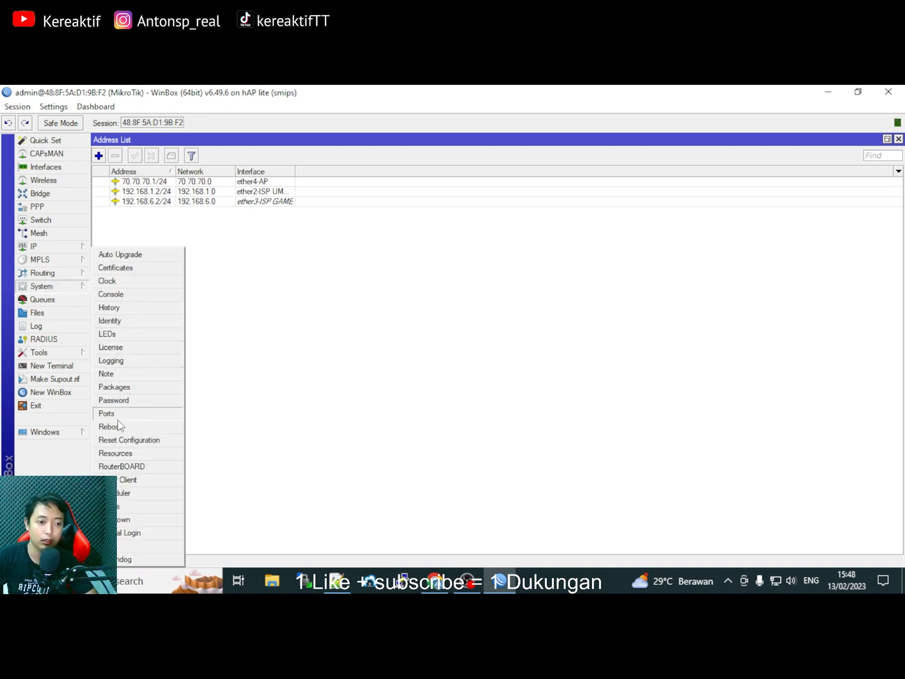
{"action": "left_click", "coordinate": [121, 442]}
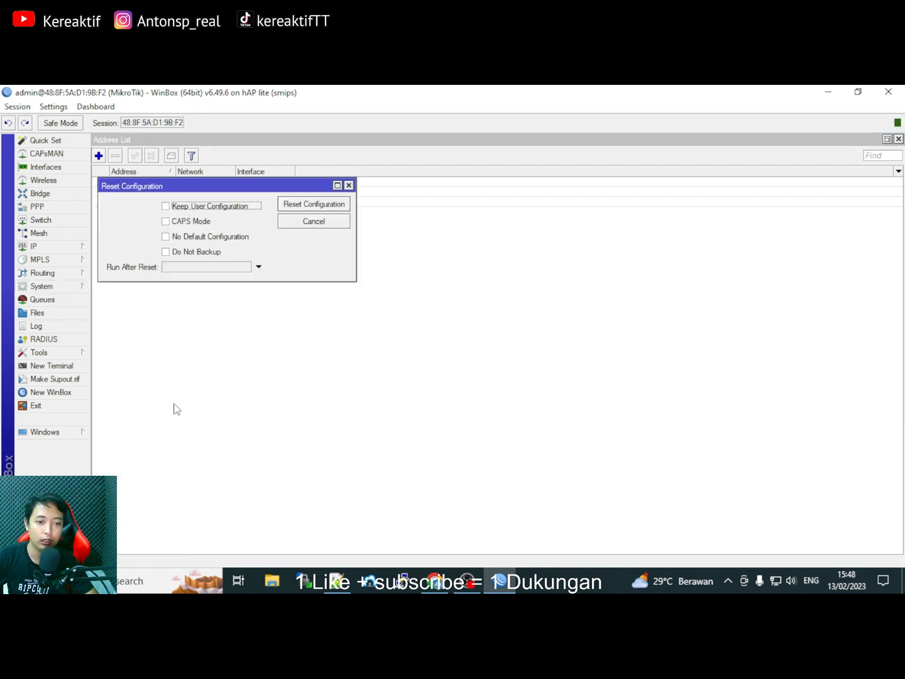
{"action": "left_click", "coordinate": [167, 237]}
{"action": "left_click", "coordinate": [166, 252]}
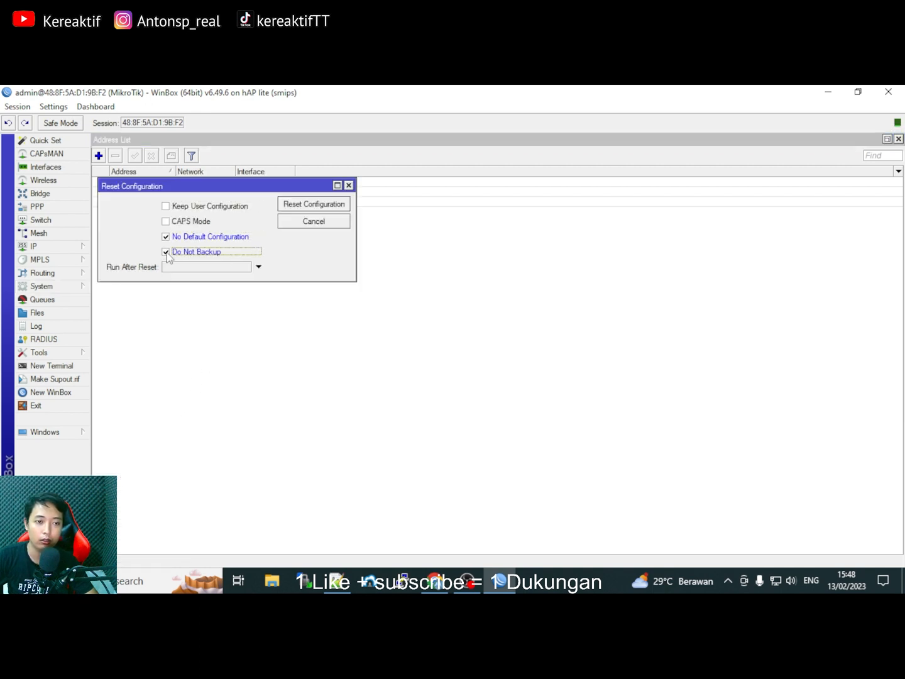
{"action": "left_click", "coordinate": [316, 206]}
Confirm the reset and reboot, then maximize the WinBox session window.
{"action": "left_click", "coordinate": [508, 346]}
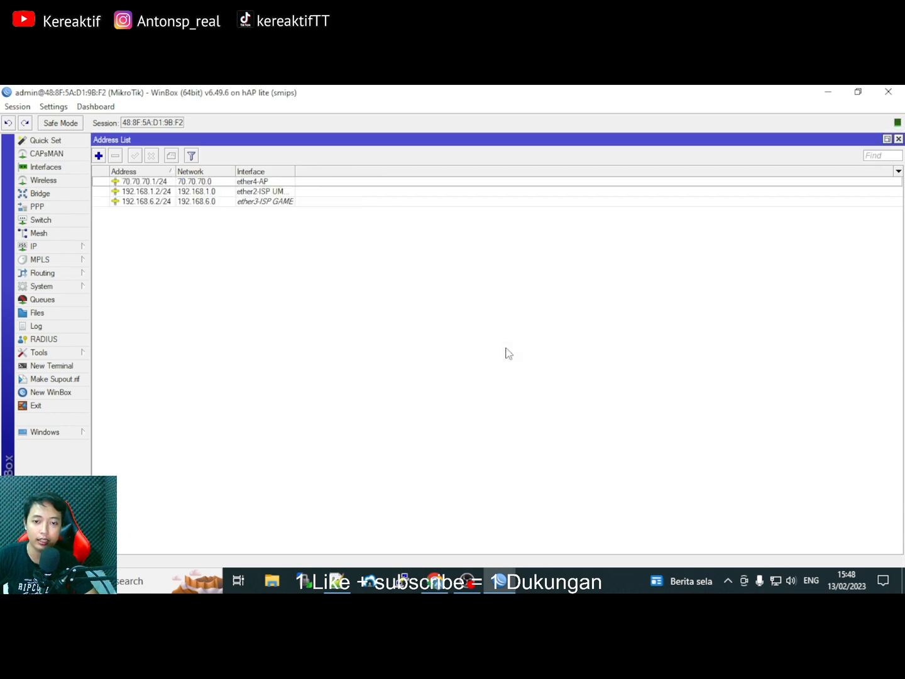
{"action": "double_click", "coordinate": [558, 90]}
{"action": "left_click_drag", "start_coordinate": [558, 98], "coordinate": [566, 125]}
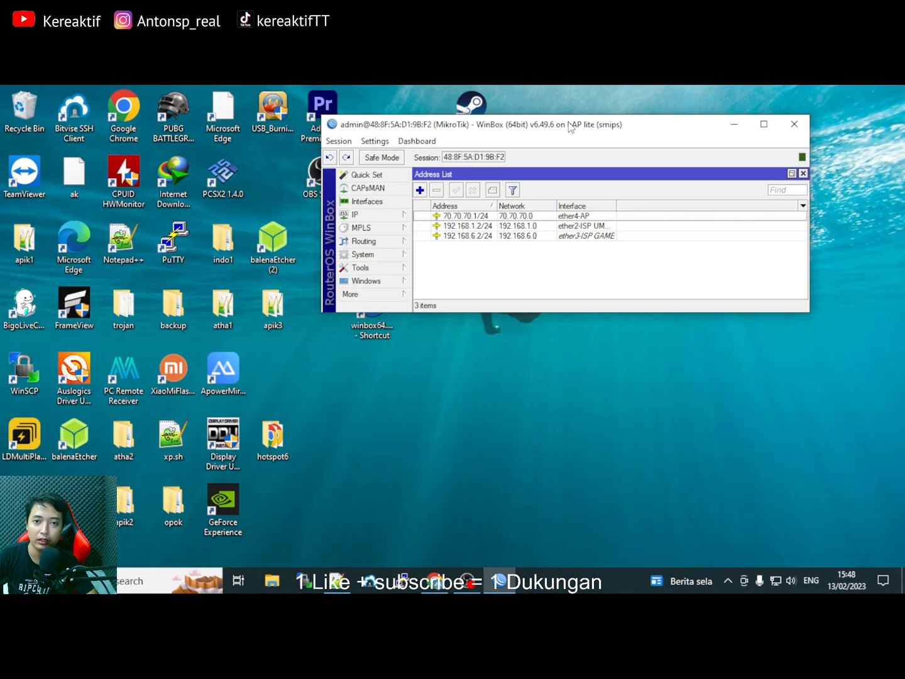
{"action": "left_click", "coordinate": [765, 124]}
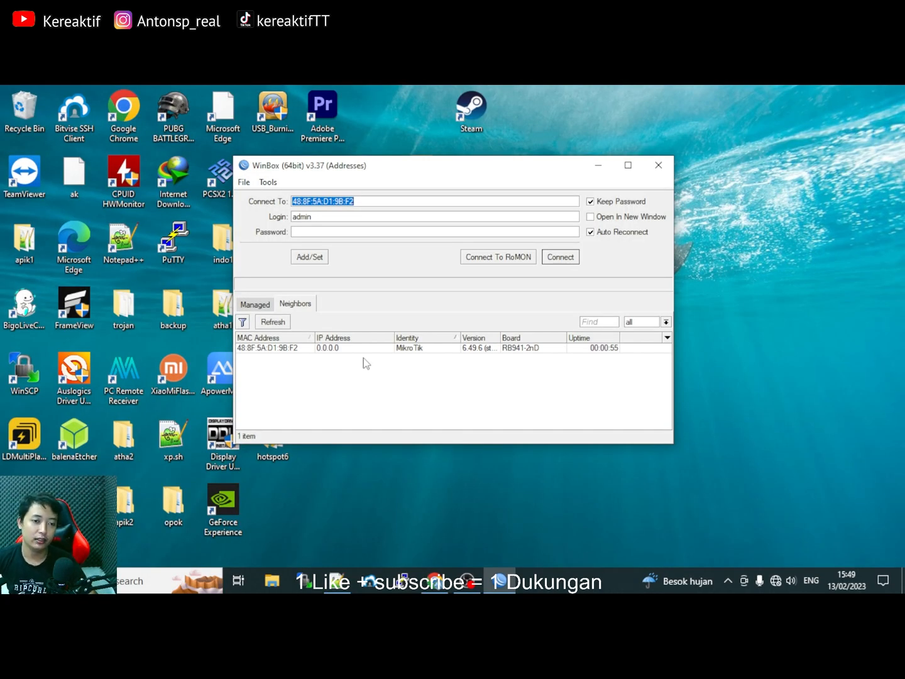
Refresh Neighbors and connect to the reset router by its MAC address.
{"action": "left_click_drag", "start_coordinate": [433, 168], "coordinate": [399, 142]}
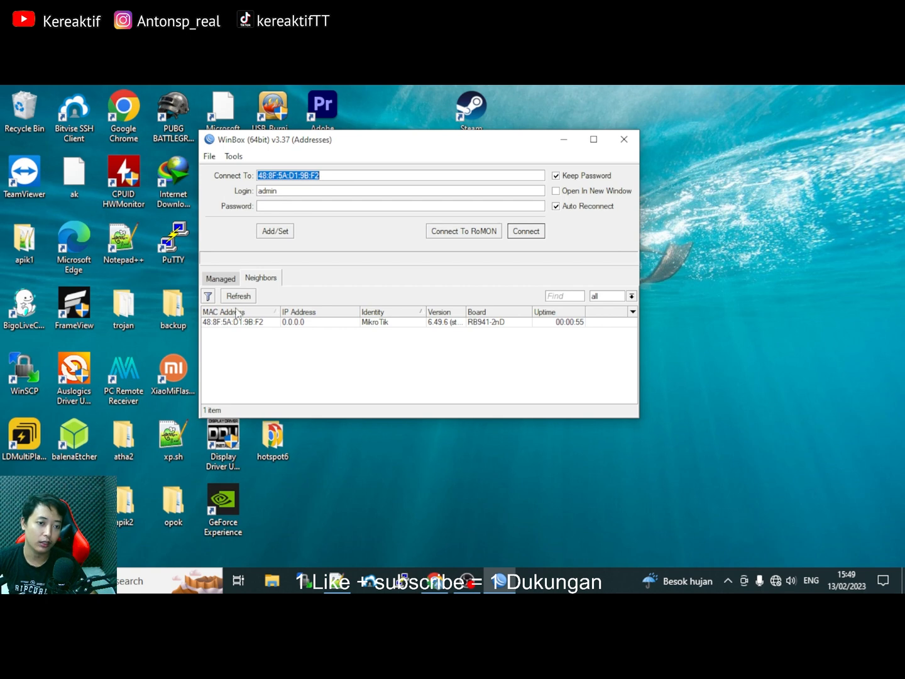
{"action": "left_click", "coordinate": [286, 321]}
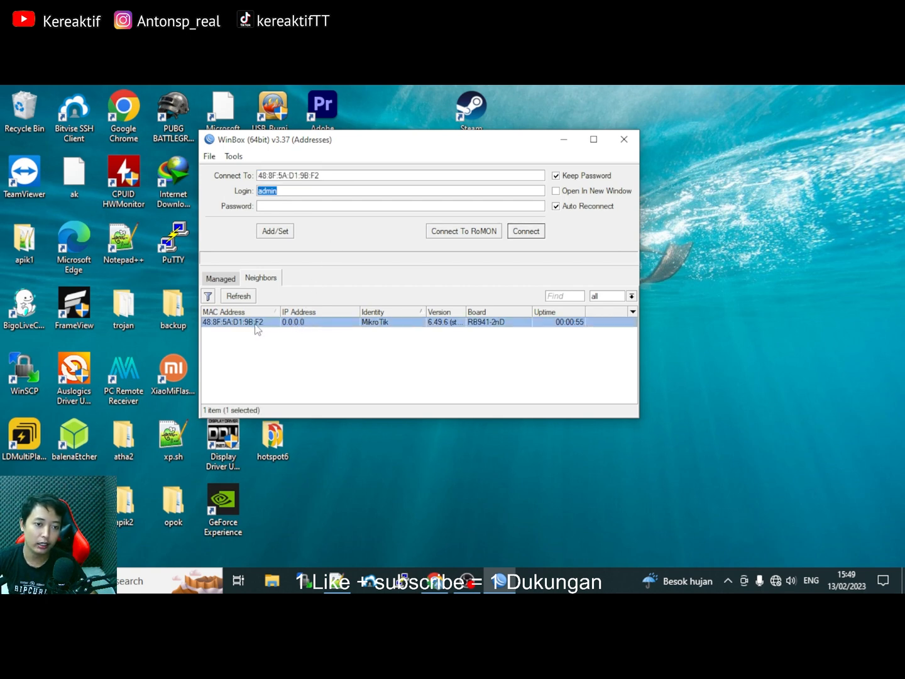
{"action": "left_click", "coordinate": [266, 279]}
{"action": "left_click", "coordinate": [241, 297]}
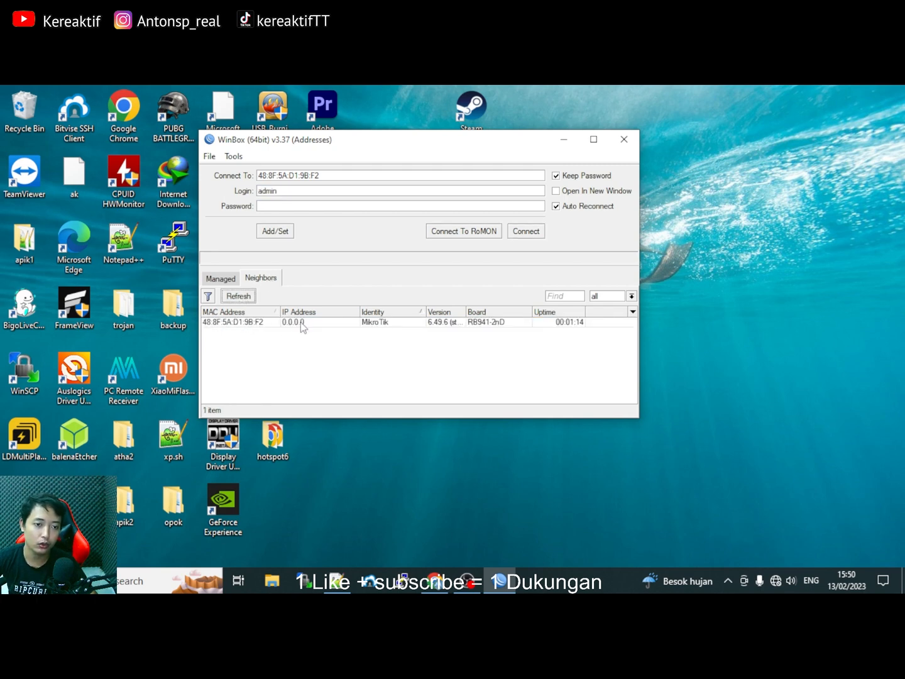
{"action": "left_click", "coordinate": [244, 327]}
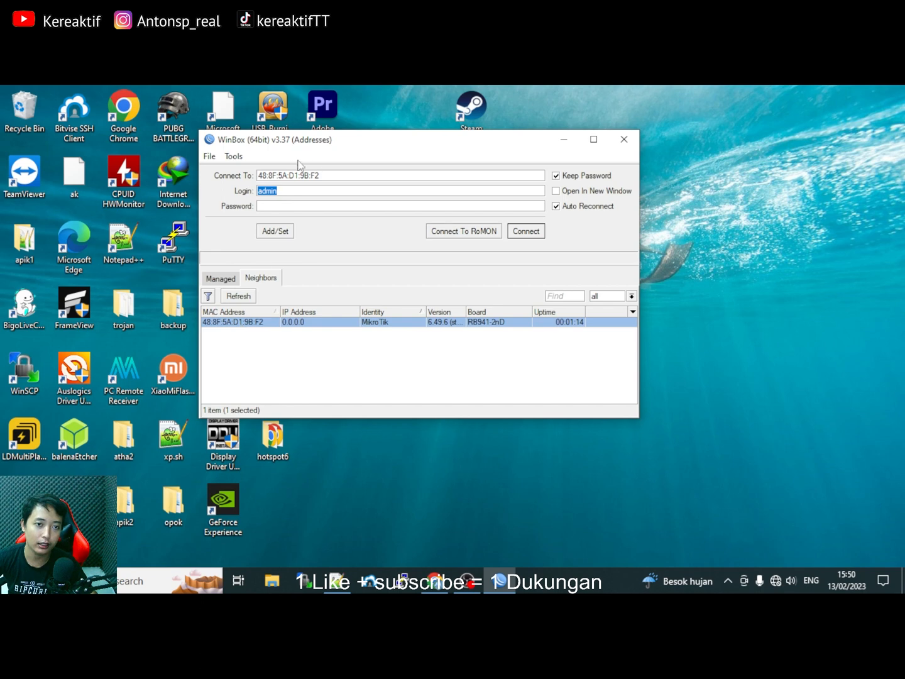
{"action": "left_click_drag", "start_coordinate": [323, 173], "coordinate": [236, 164]}
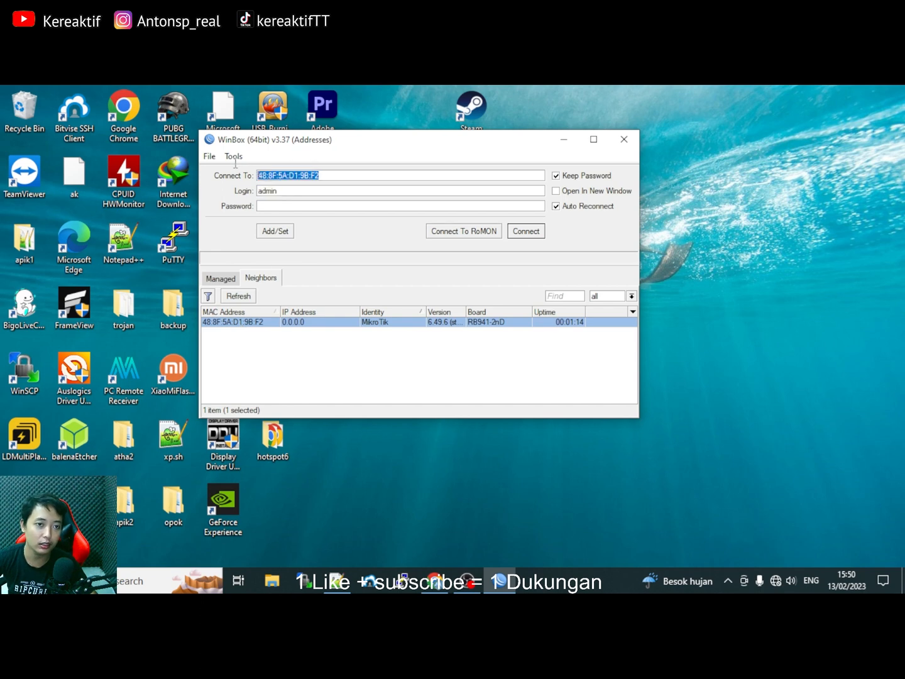
{"action": "double_click", "coordinate": [279, 191]}
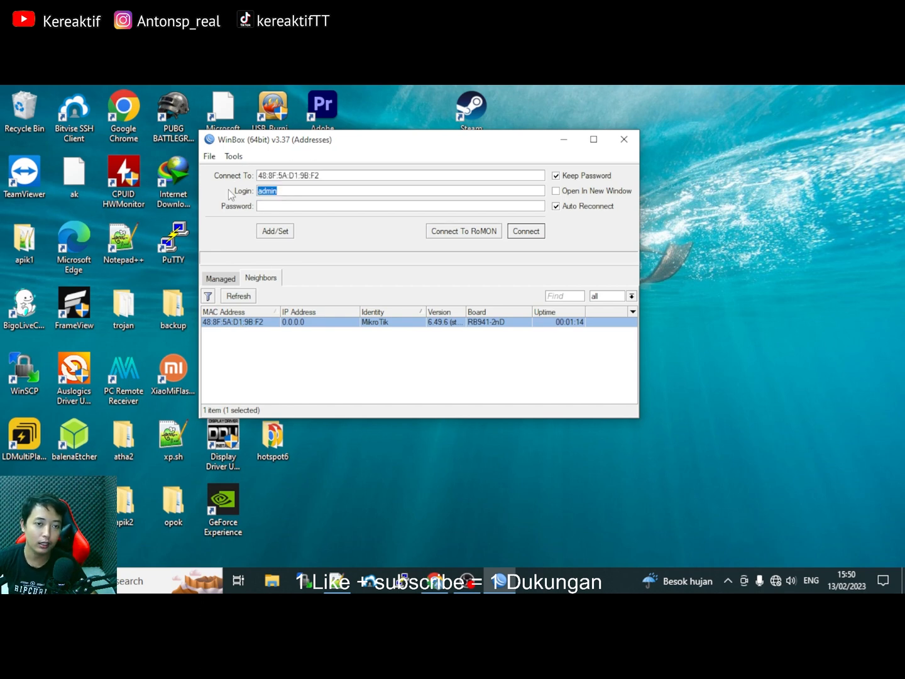
{"action": "left_click", "coordinate": [283, 194]}
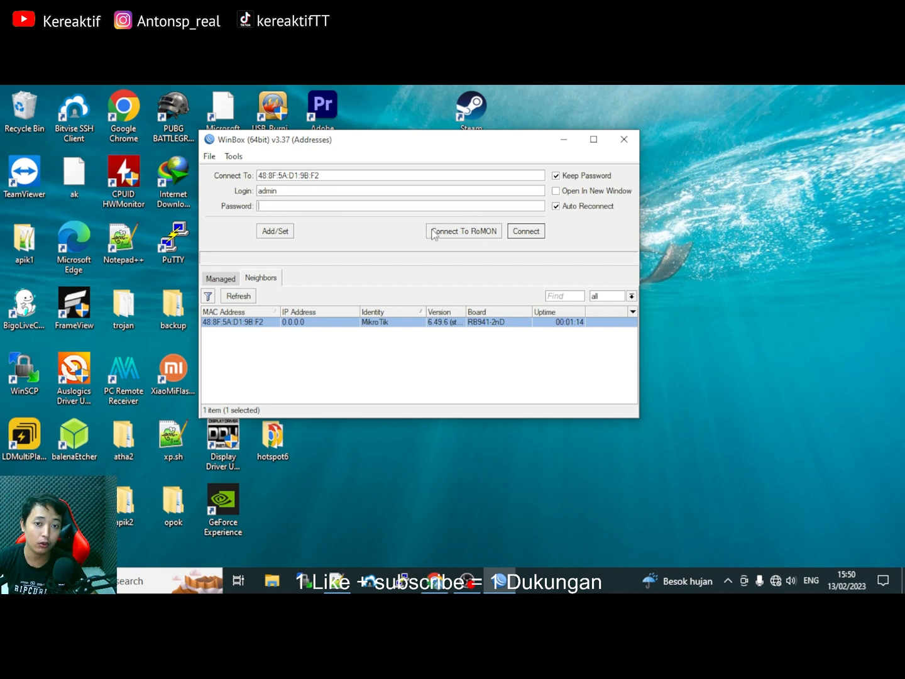
{"action": "left_click", "coordinate": [526, 233]}
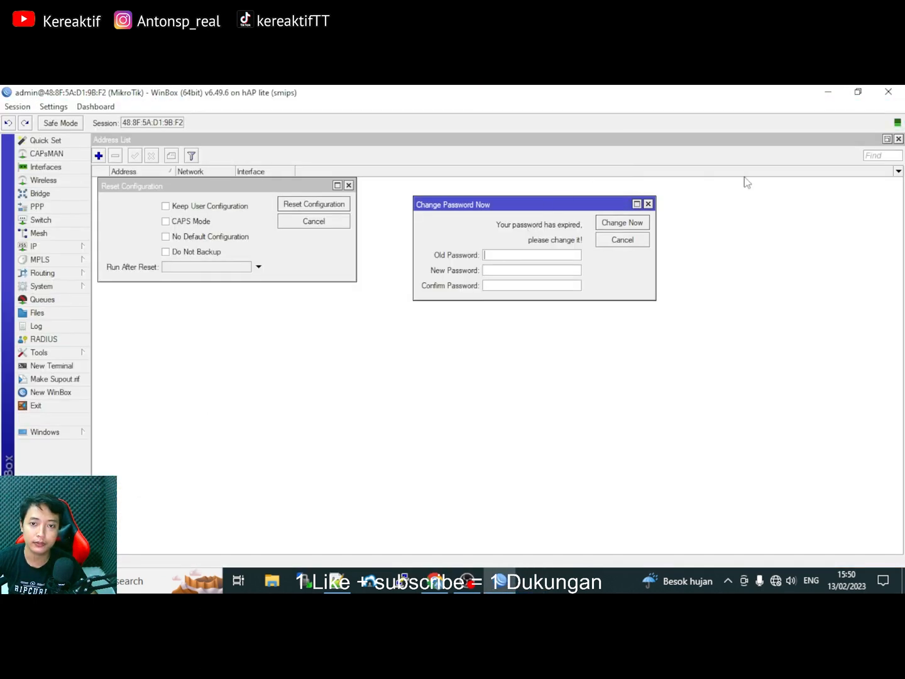
Close the stale session and reopen WinBox to reconnect to the router.
{"action": "key", "text": "Escape"}
{"action": "key", "text": "Escape"}
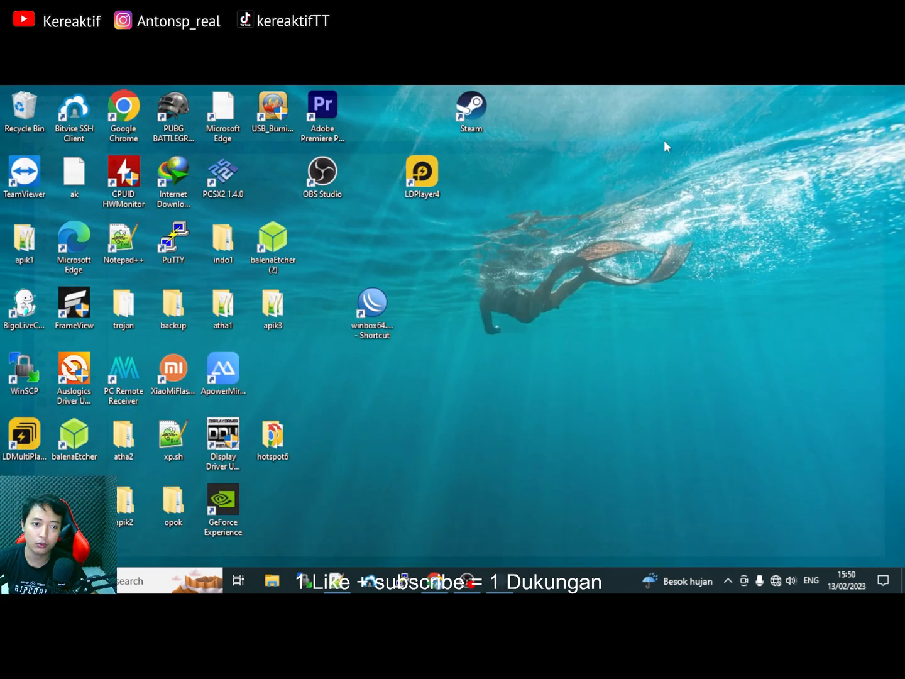
{"action": "left_click", "coordinate": [888, 92]}
{"action": "double_click", "coordinate": [381, 307]}
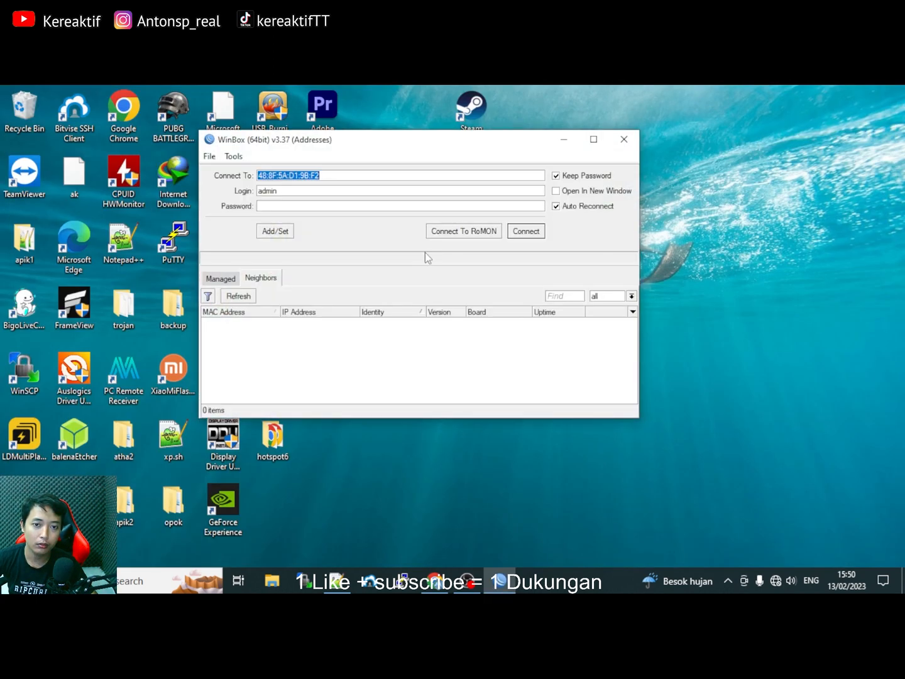
{"action": "left_click", "coordinate": [528, 232]}
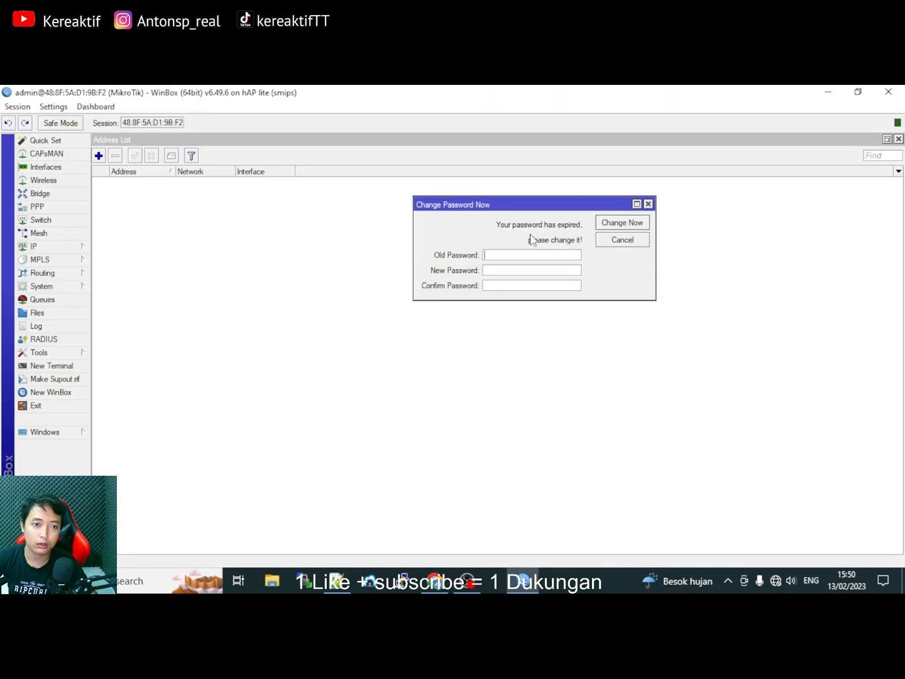
Enter and confirm a new admin password in Change Password Now, leaving Old Password blank.
{"action": "left_click_drag", "start_coordinate": [534, 207], "coordinate": [353, 233]}
{"action": "left_click", "coordinate": [364, 288]}
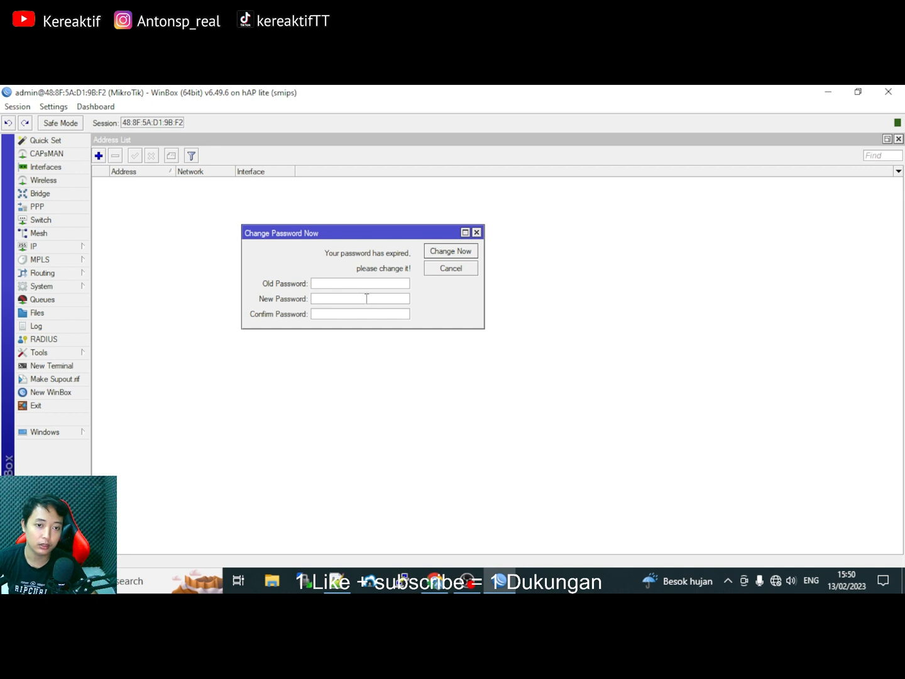
{"action": "type", "text": "******"}
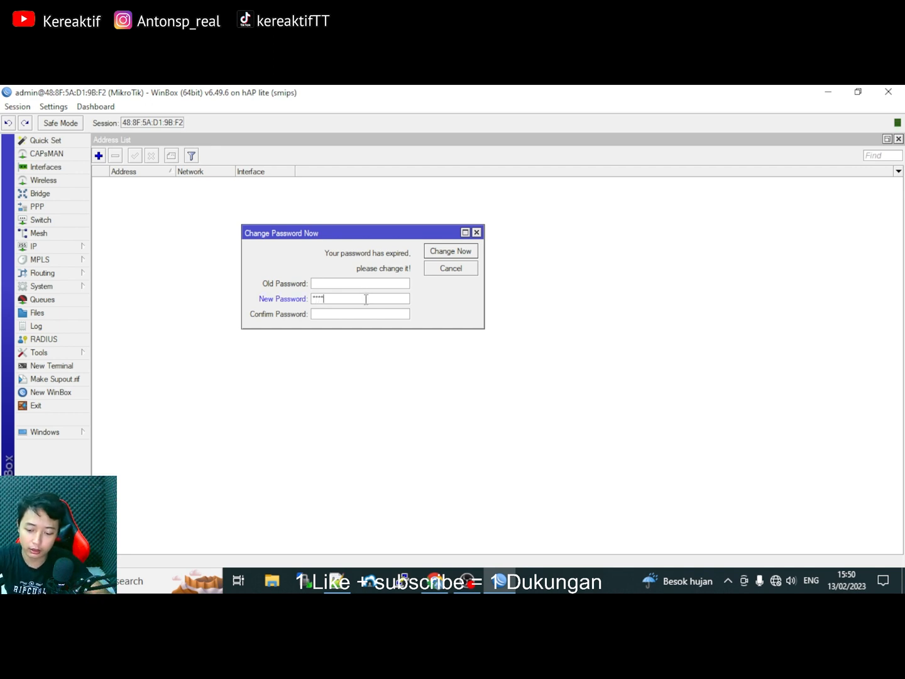
{"action": "type", "text": "**"}
{"action": "left_click", "coordinate": [344, 314]}
{"action": "type", "text": "********"}
{"action": "left_click", "coordinate": [450, 252]}
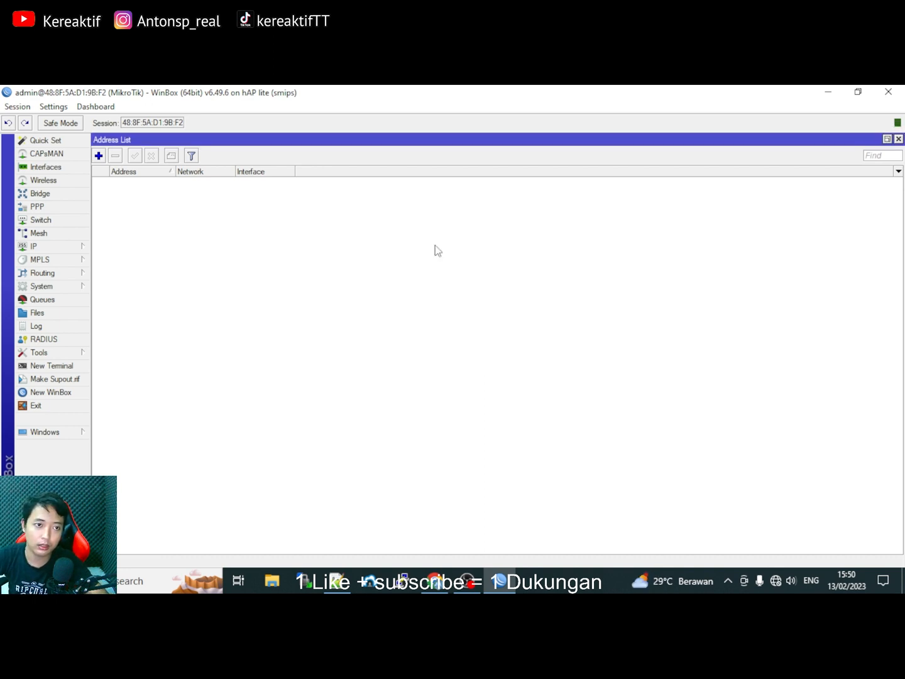
Open the Interface list and widen the Name column to view ether1–ether4.
{"action": "left_click", "coordinate": [56, 168]}
{"action": "left_click", "coordinate": [161, 203]}
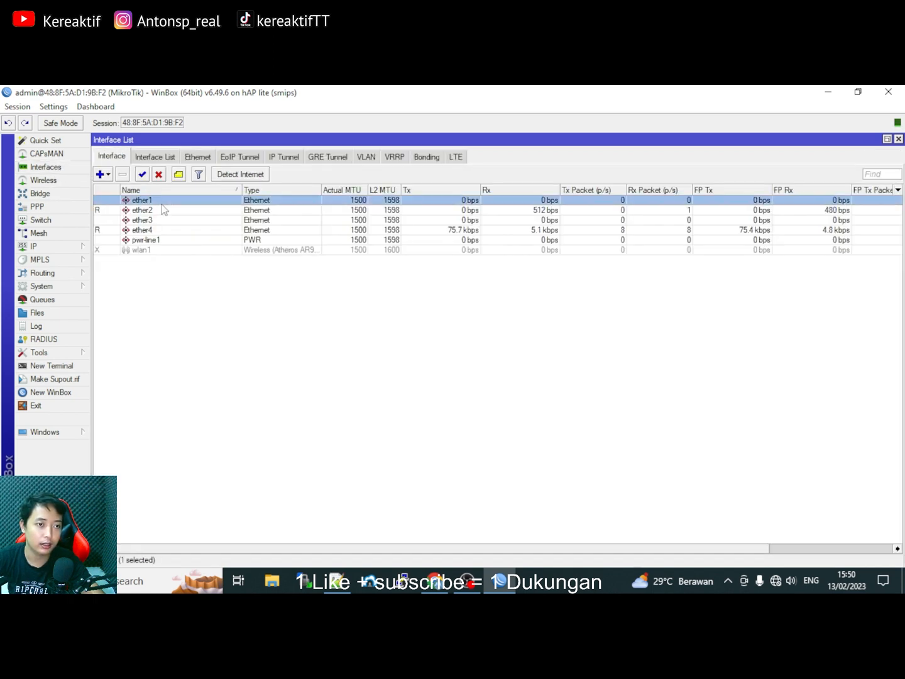
{"action": "left_click_drag", "start_coordinate": [242, 189], "coordinate": [365, 187]}
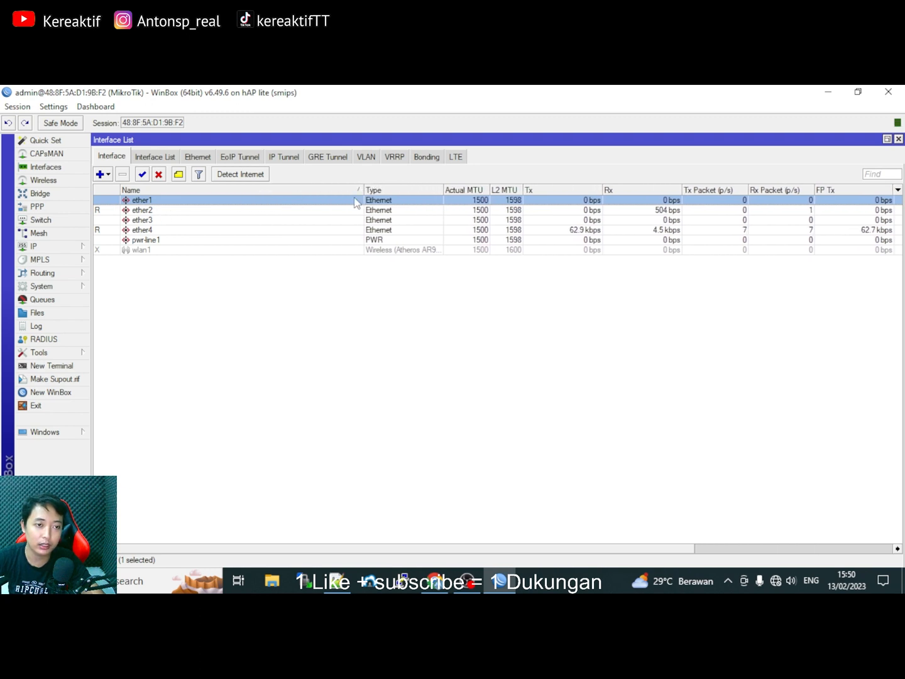
{"action": "left_click", "coordinate": [242, 213]}
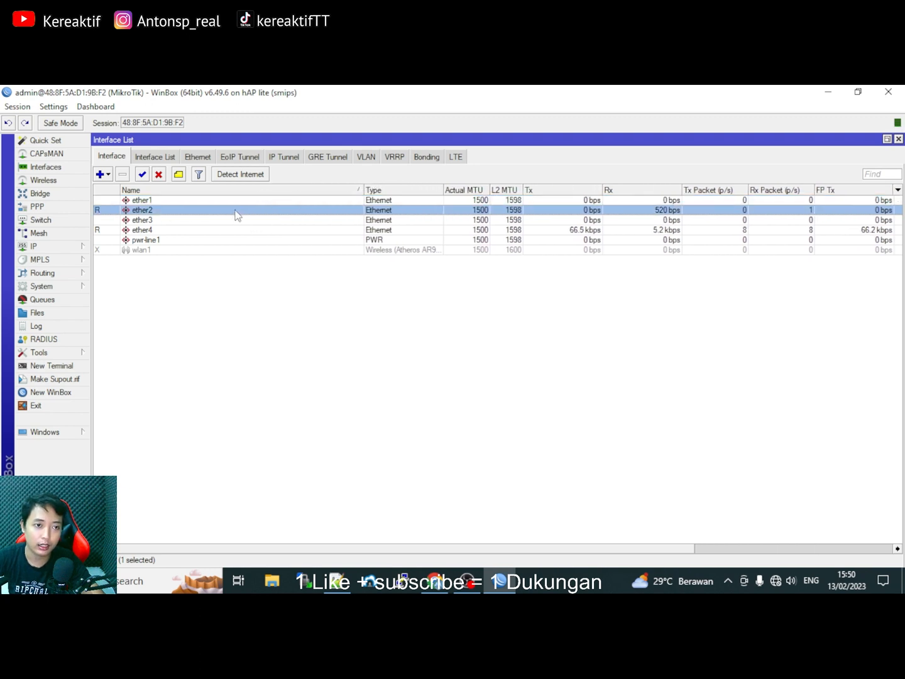
{"action": "left_click", "coordinate": [161, 231]}
{"action": "left_click", "coordinate": [149, 201]}
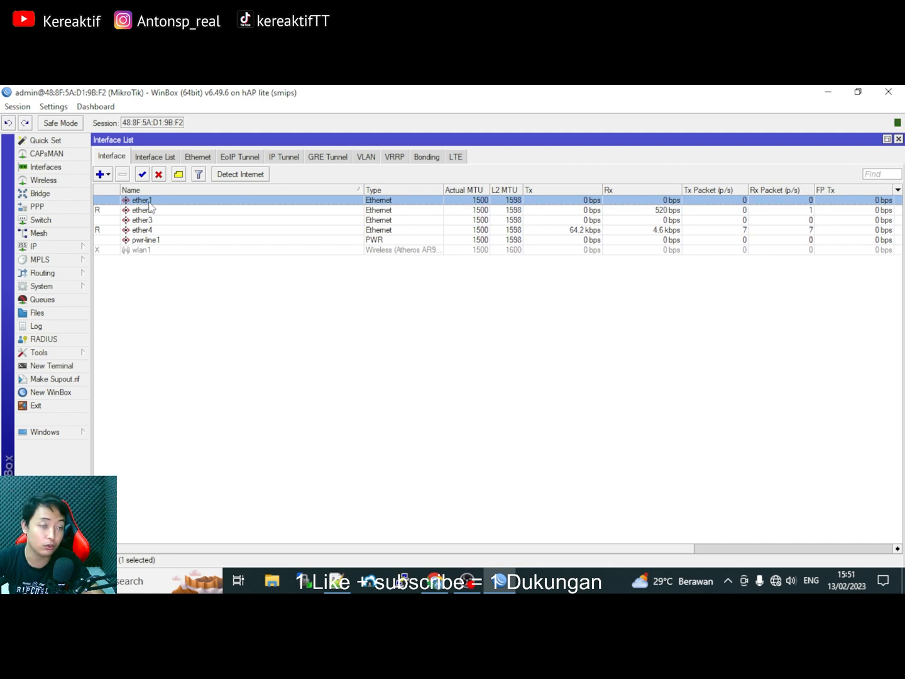
Rename ether2 to 'ether2-ISP UMUM'.
{"action": "double_click", "coordinate": [150, 210]}
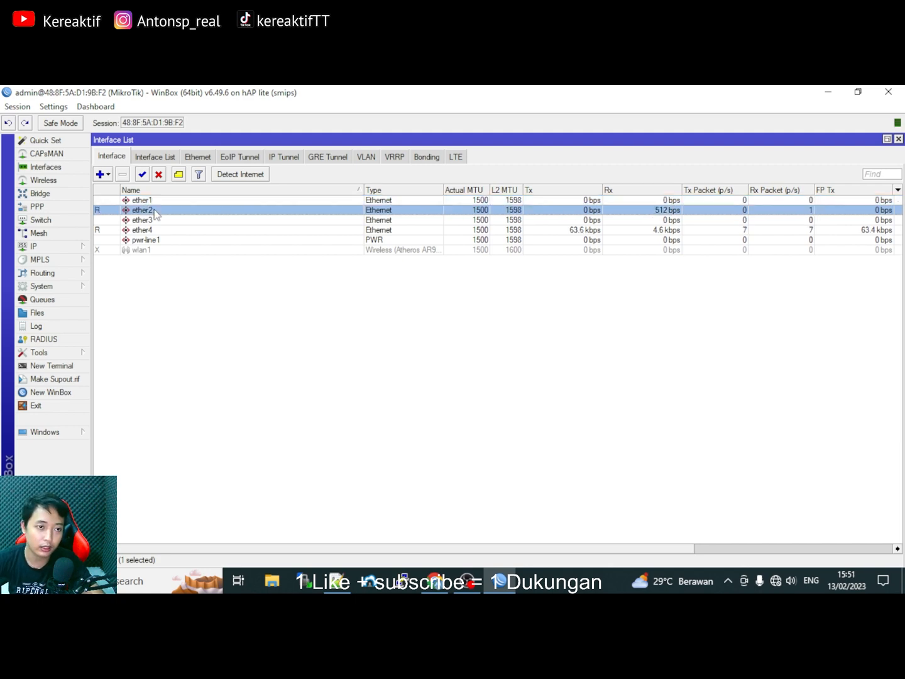
{"action": "left_click", "coordinate": [285, 179]}
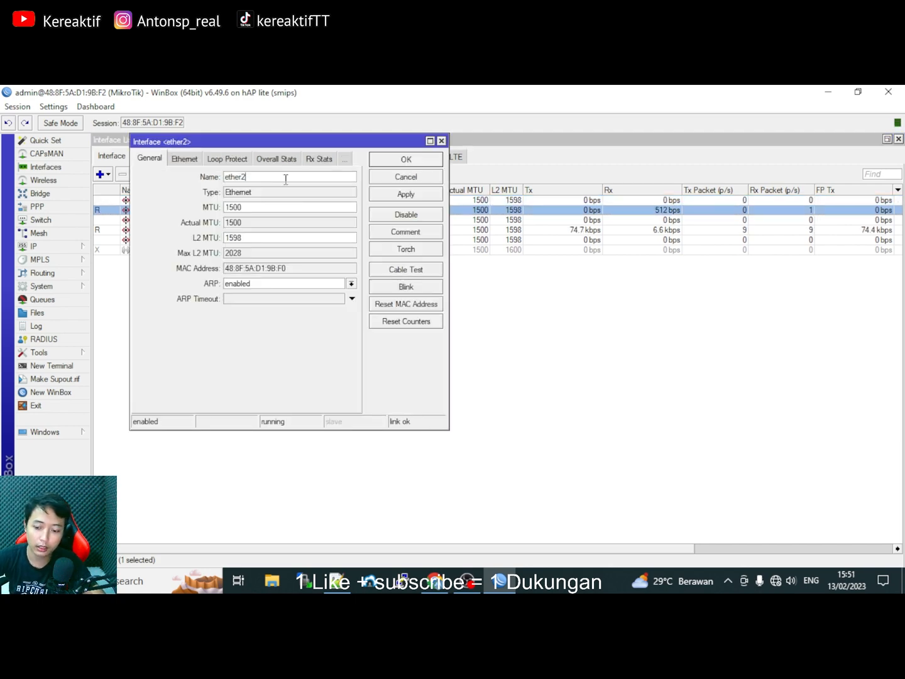
{"action": "type", "text": "-ISP"}
{"action": "key", "text": "BackSpace"}
{"action": "type", "text": "MUM"}
{"action": "left_click", "coordinate": [402, 195]}
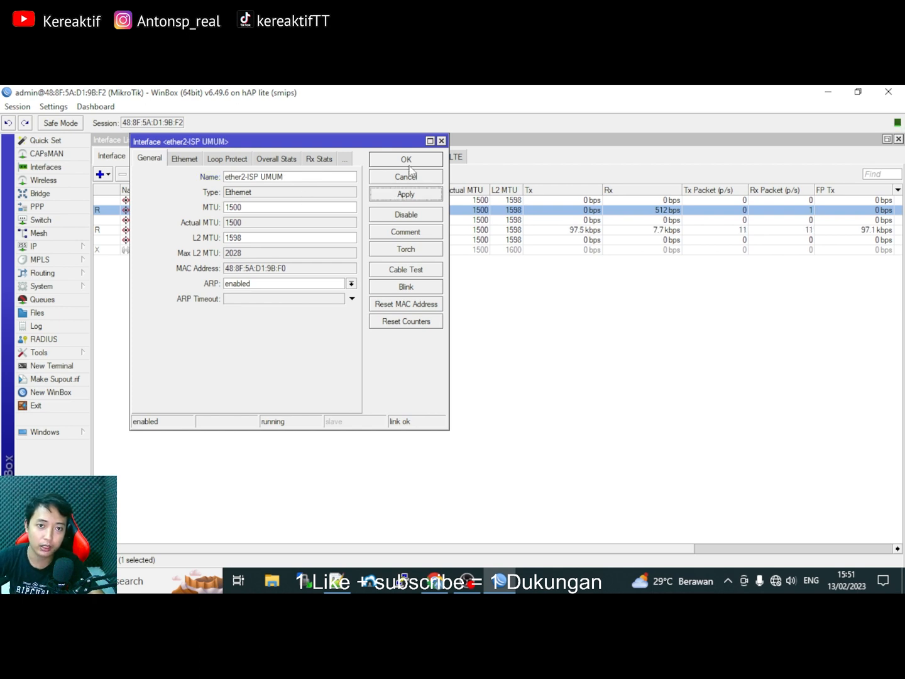
{"action": "left_click", "coordinate": [409, 164]}
Rename ether3 to 'ether3-ISP GAME' and ether4 to 'ether4-AP'.
{"action": "double_click", "coordinate": [145, 220]}
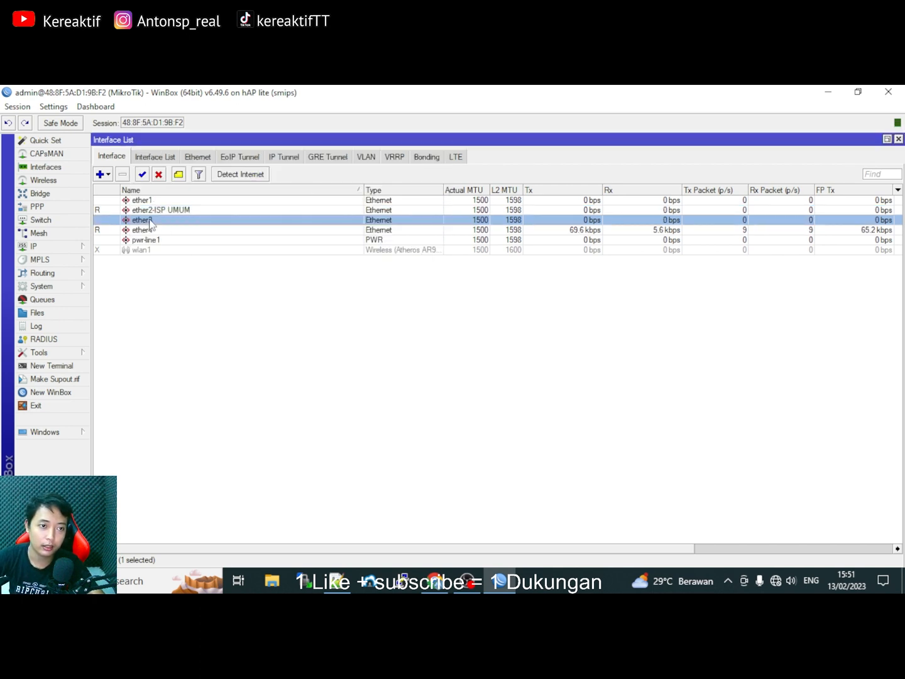
{"action": "left_click", "coordinate": [289, 177]}
{"action": "type", "text": "-ISP"}
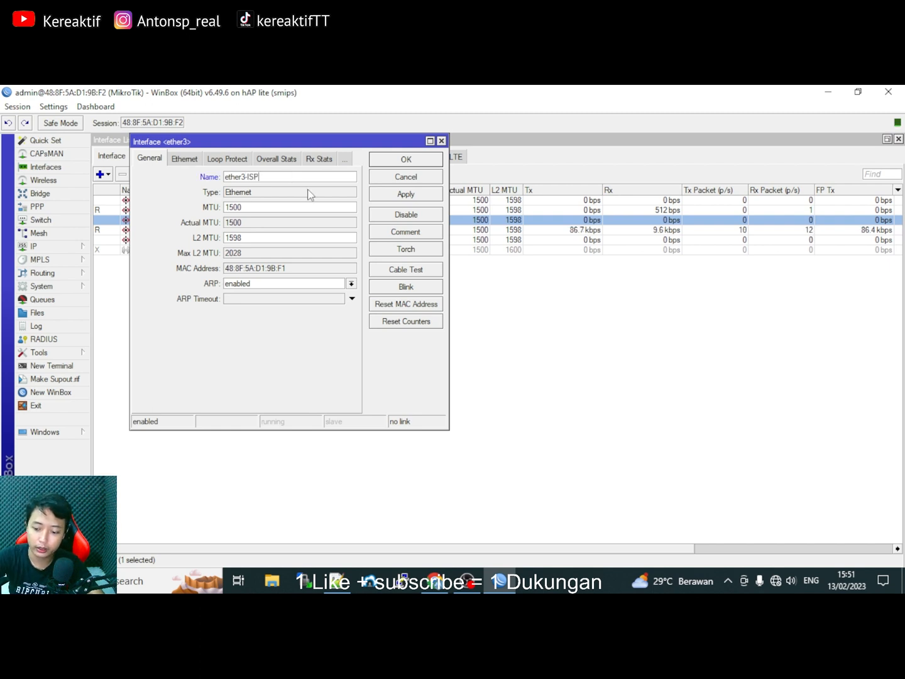
{"action": "type", "text": " GAME"}
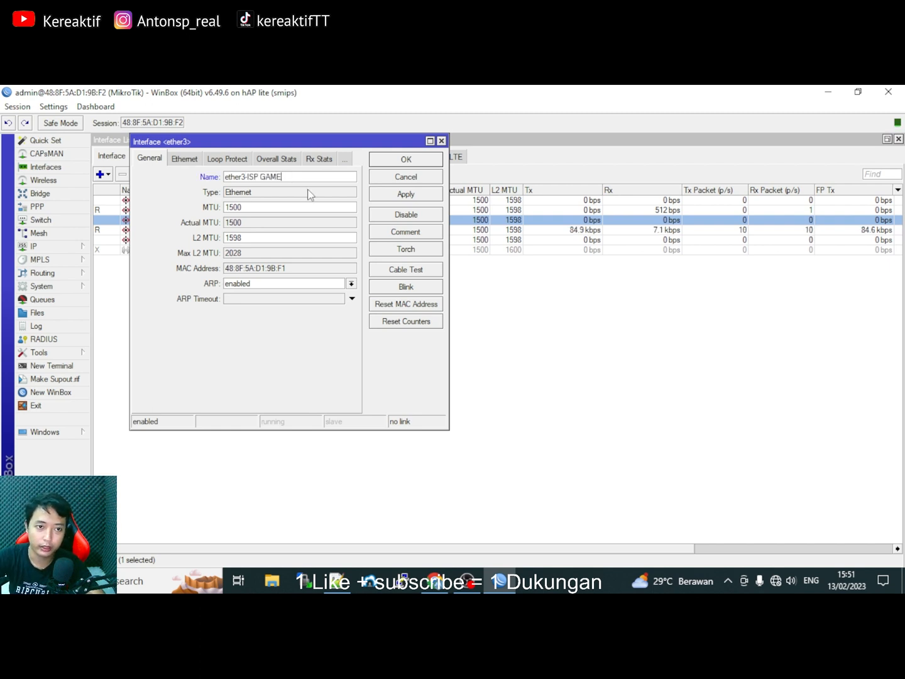
{"action": "left_click", "coordinate": [387, 195]}
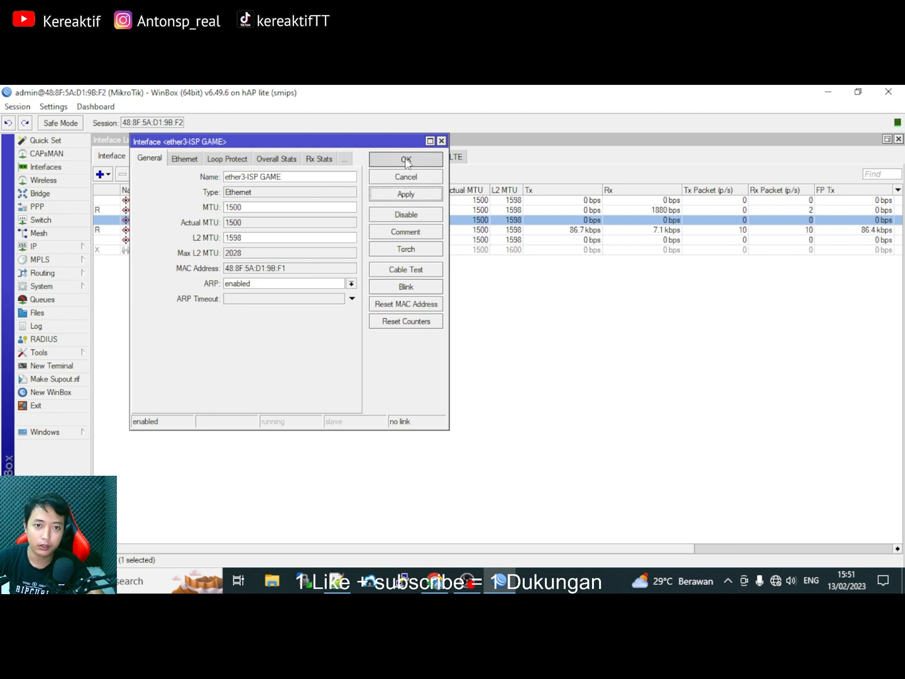
{"action": "left_click", "coordinate": [406, 162]}
{"action": "double_click", "coordinate": [158, 230]}
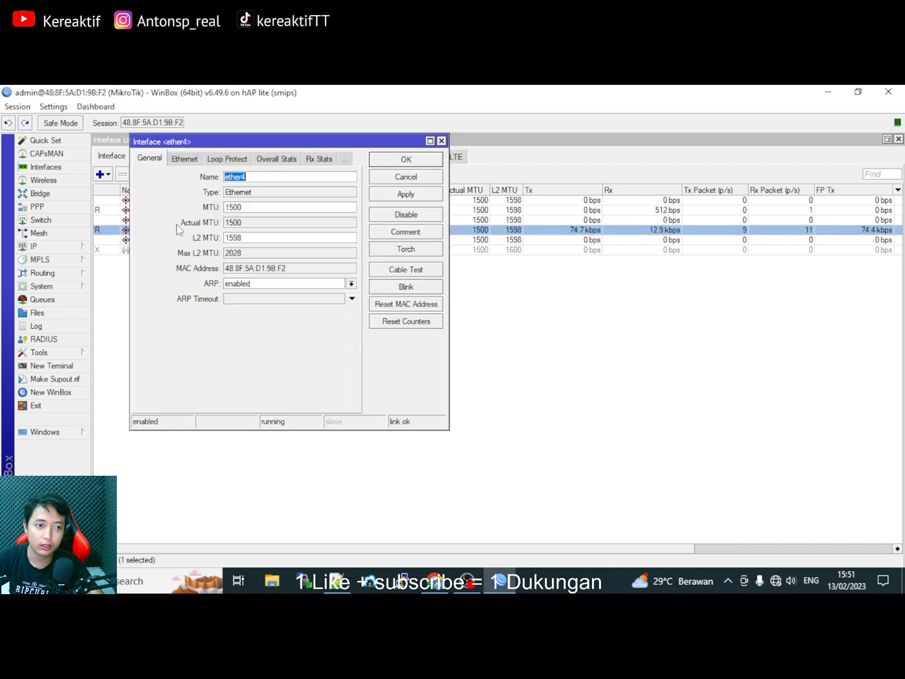
{"action": "left_click", "coordinate": [291, 176]}
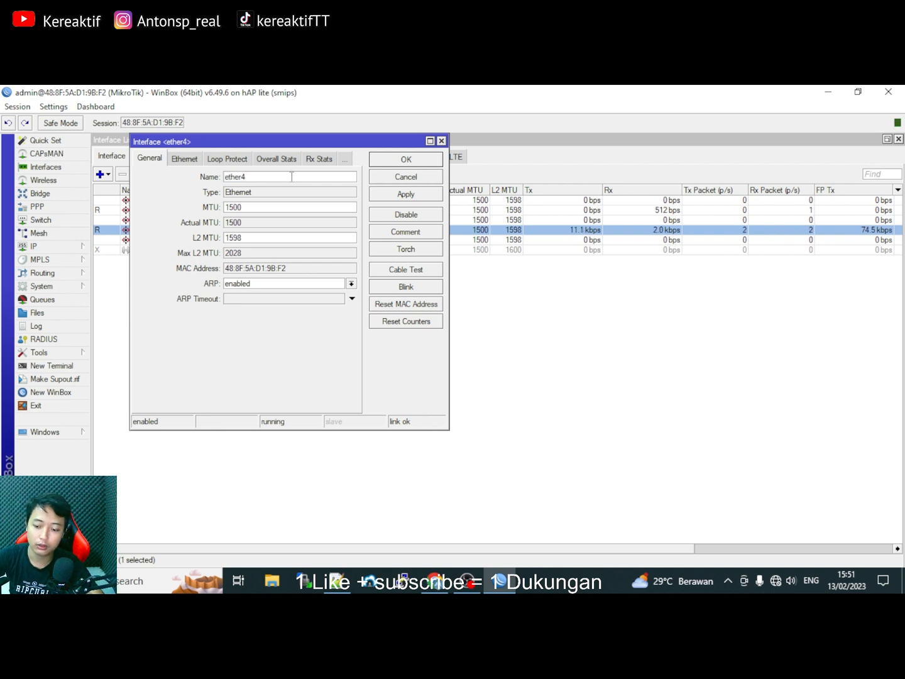
{"action": "type", "text": "-AP"}
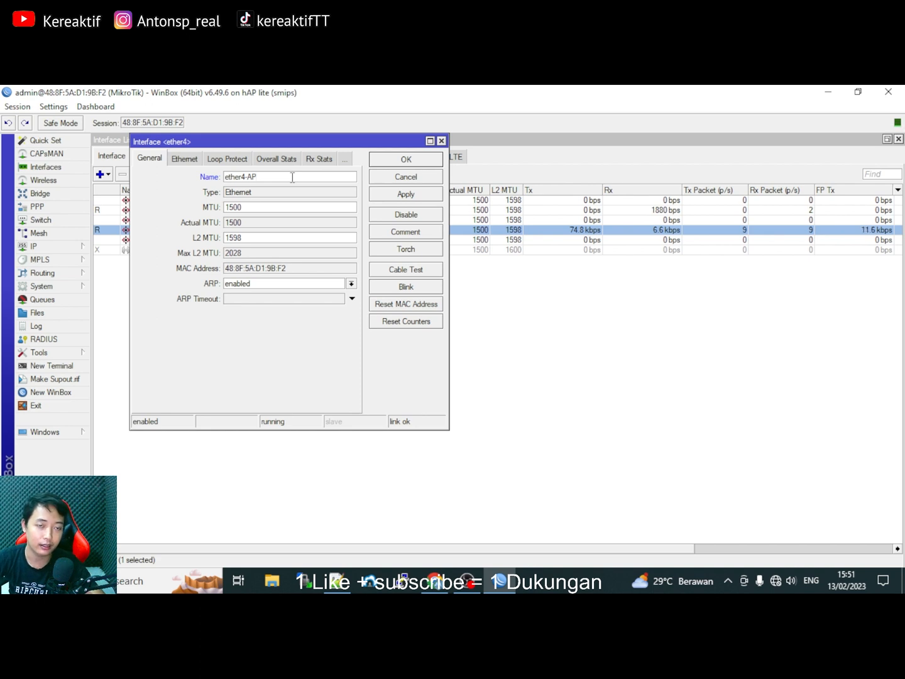
{"action": "left_click", "coordinate": [406, 195]}
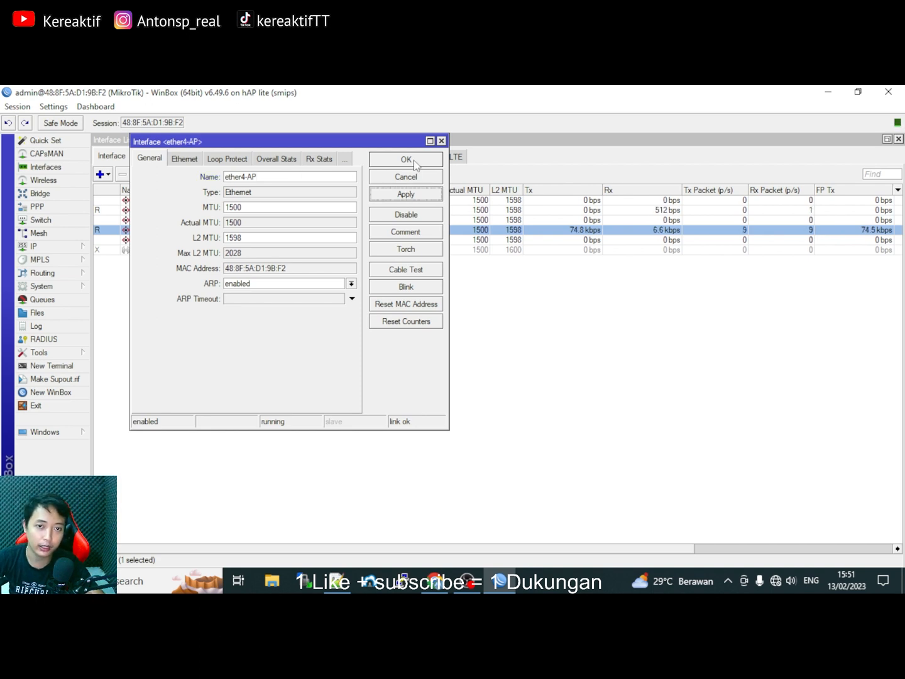
{"action": "left_click", "coordinate": [407, 161]}
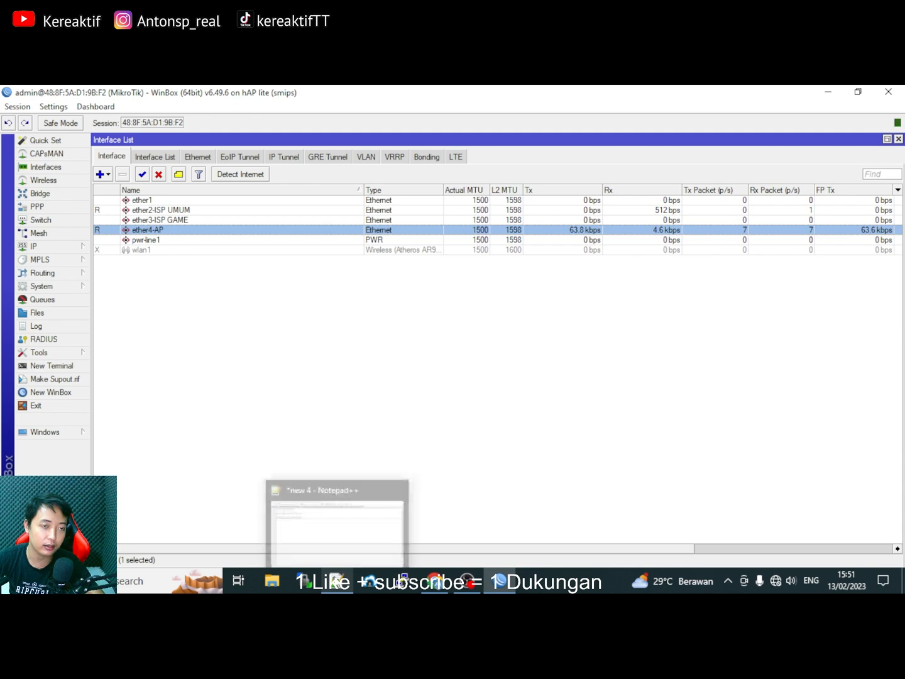
In Notepad++, review the ISP UMUM 192.168.1.1, main modem and GAME modem 192.168.6.1 addresses.
{"action": "left_click", "coordinate": [333, 577]}
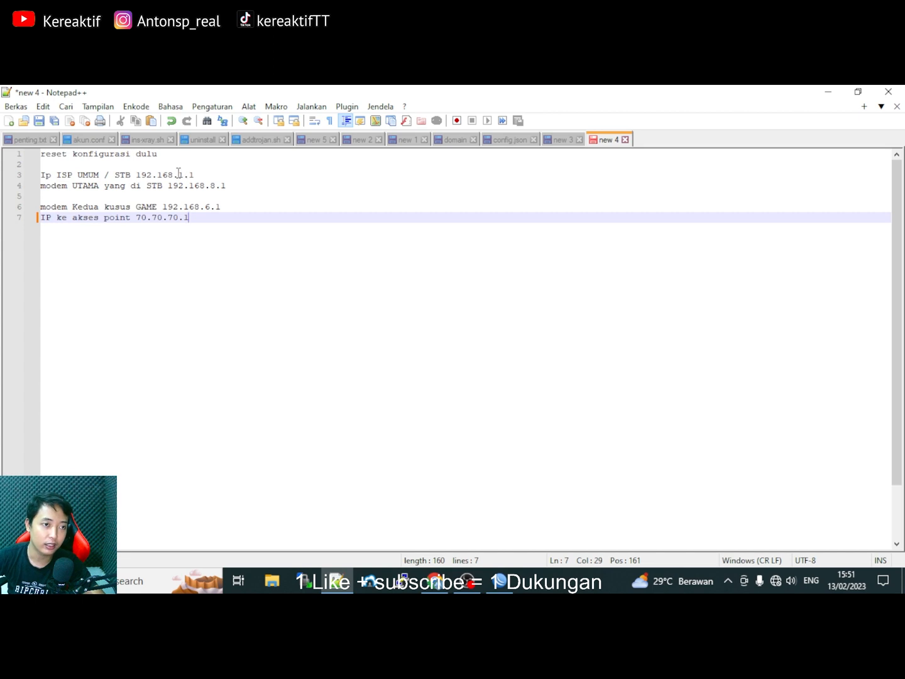
{"action": "double_click", "coordinate": [125, 175]}
{"action": "triple_click", "coordinate": [126, 174]}
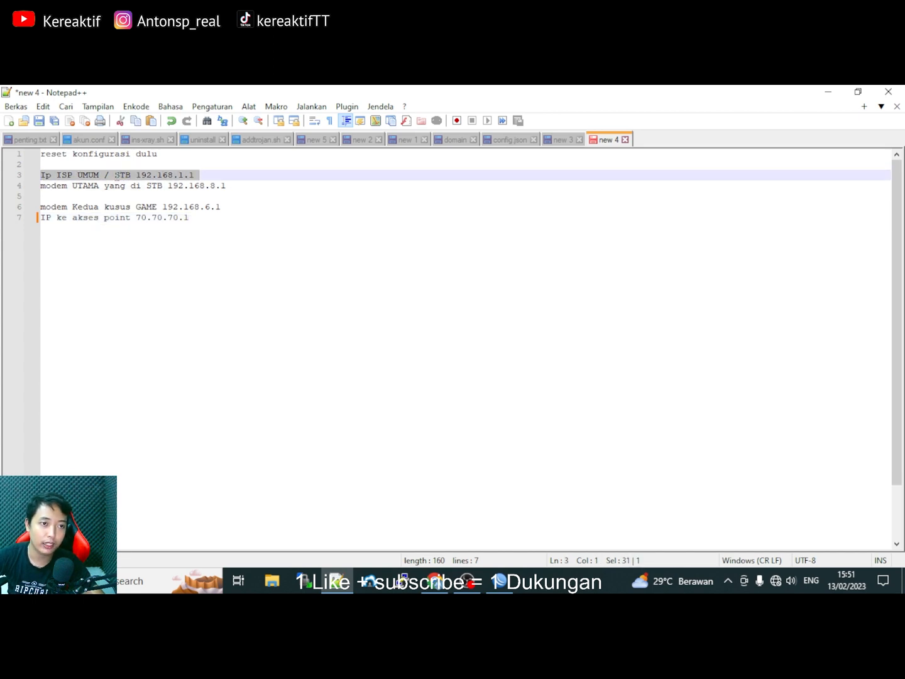
{"action": "left_click", "coordinate": [197, 177]}
{"action": "left_click_drag", "start_coordinate": [197, 178], "coordinate": [142, 174]}
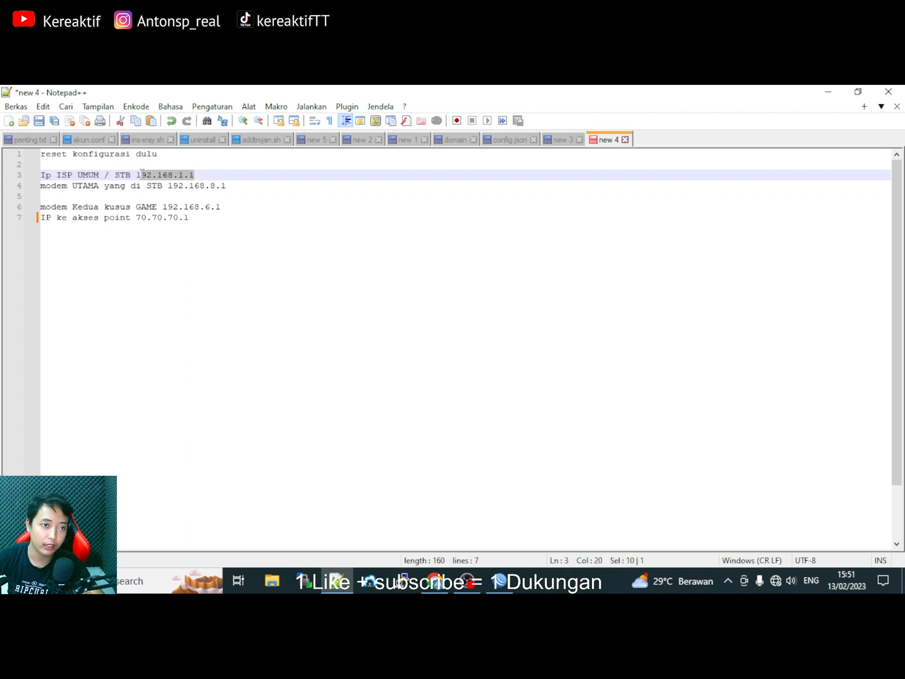
{"action": "left_click", "coordinate": [204, 174]}
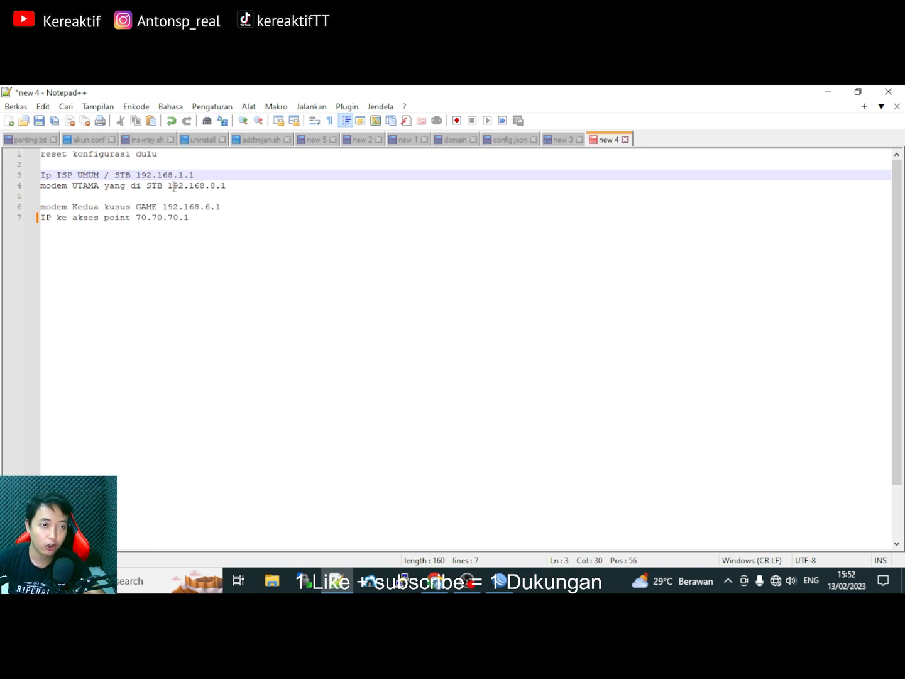
{"action": "left_click_drag", "start_coordinate": [170, 187], "coordinate": [226, 188]}
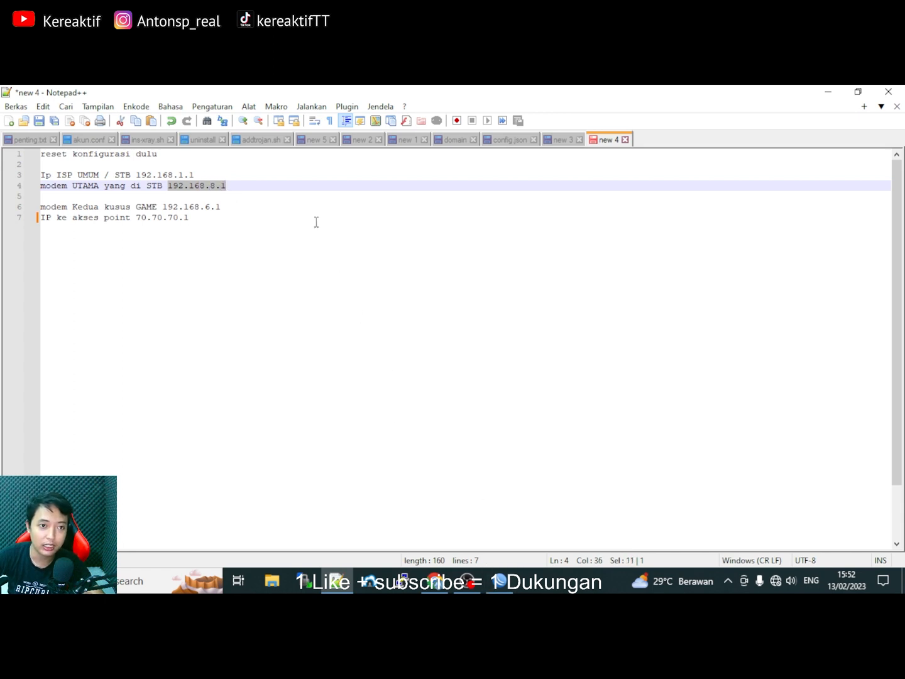
{"action": "left_click_drag", "start_coordinate": [196, 176], "coordinate": [139, 170]}
{"action": "left_click_drag", "start_coordinate": [230, 186], "coordinate": [190, 187]}
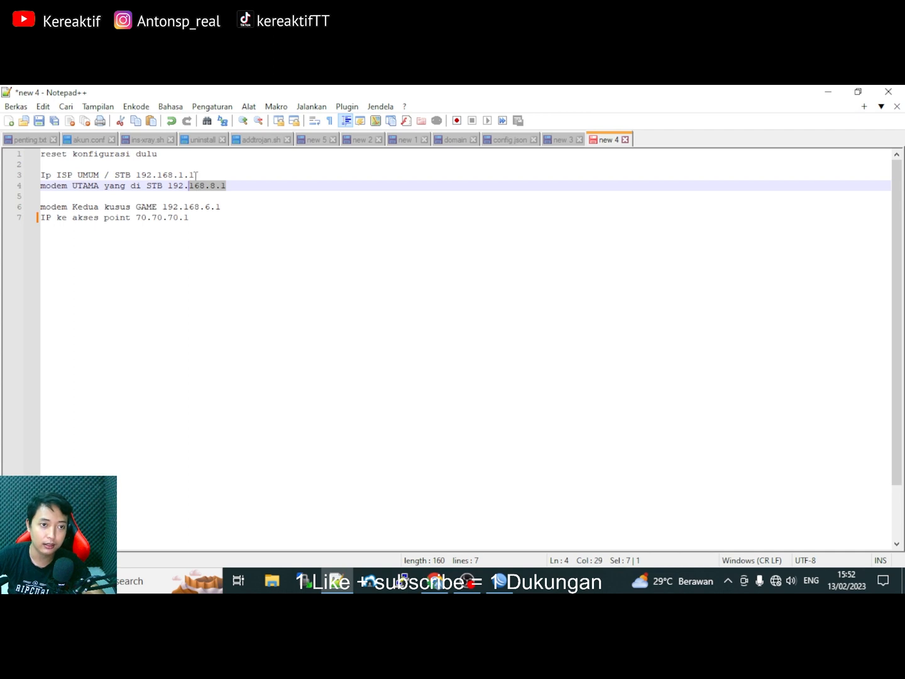
{"action": "left_click_drag", "start_coordinate": [194, 175], "coordinate": [192, 174]}
{"action": "left_click_drag", "start_coordinate": [156, 170], "coordinate": [154, 170]}
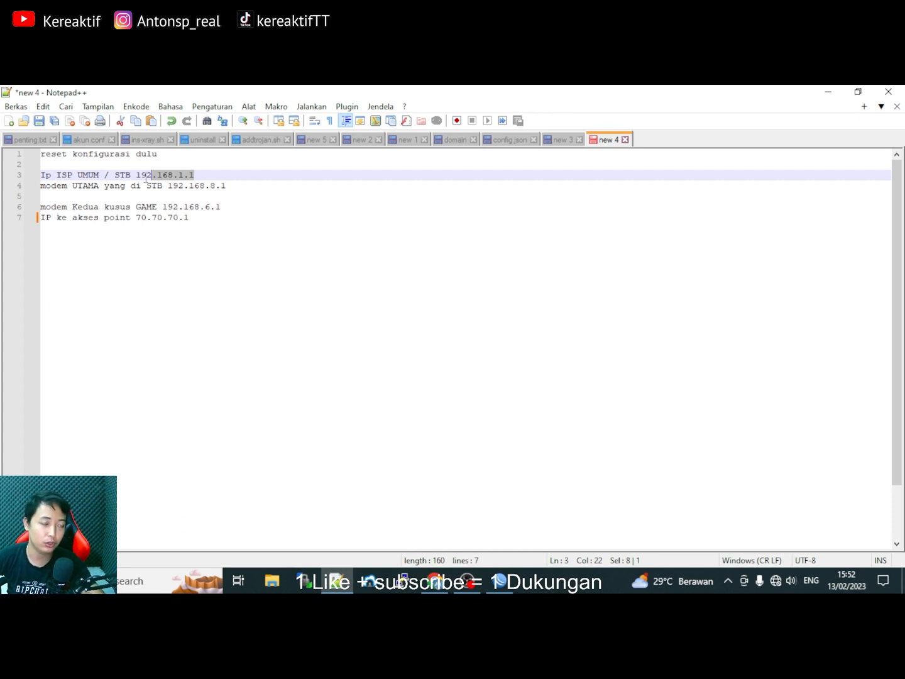
{"action": "left_click", "coordinate": [117, 196]}
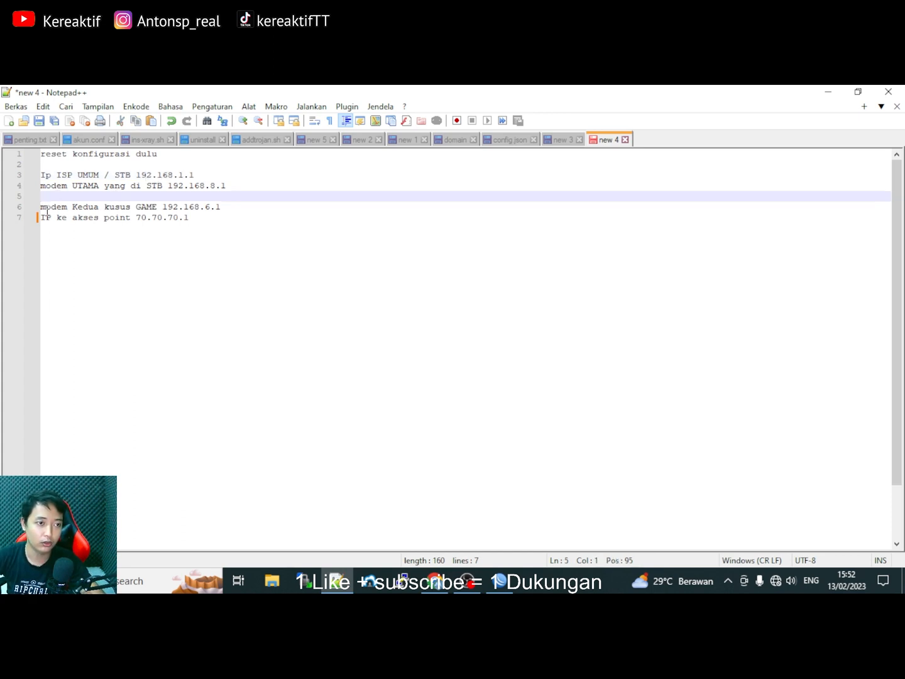
{"action": "left_click_drag", "start_coordinate": [45, 211], "coordinate": [71, 213]}
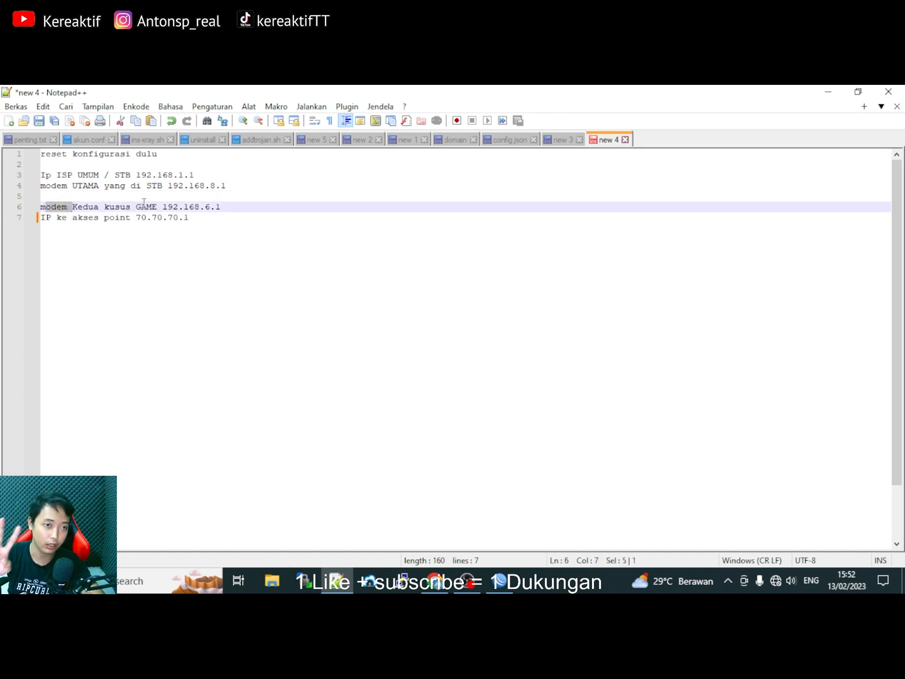
{"action": "left_click_drag", "start_coordinate": [221, 209], "coordinate": [167, 209]}
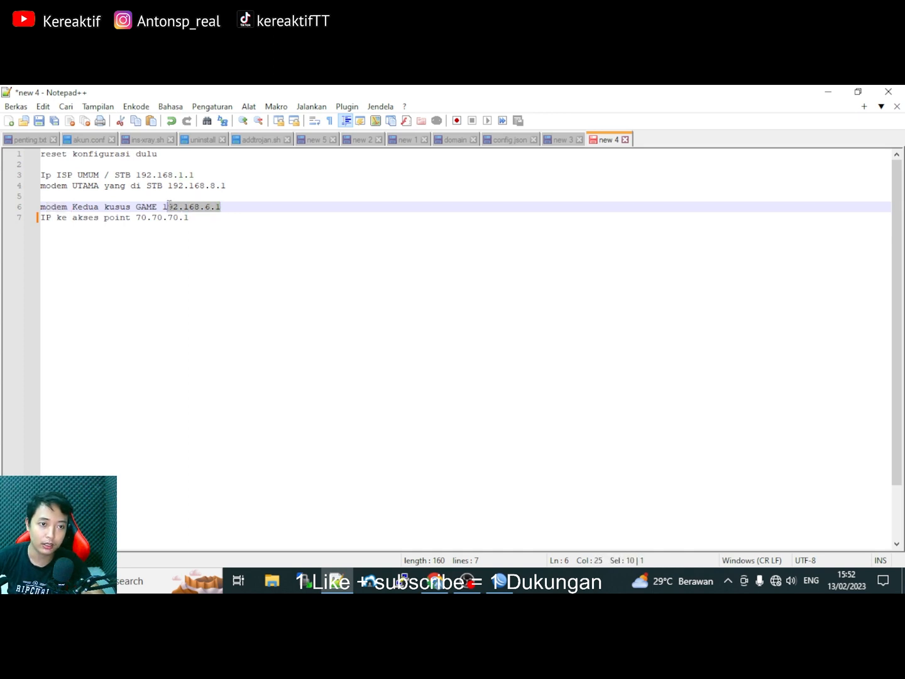
{"action": "left_click", "coordinate": [209, 208]}
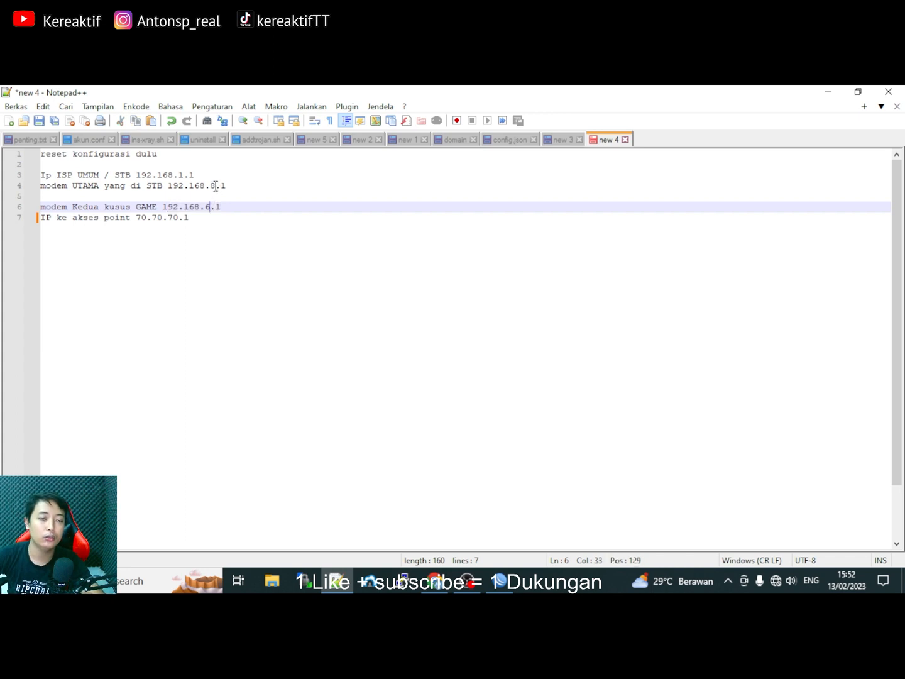
Space out the note lines and review the access point address 70.70.70.1, then return to WinBox.
{"action": "left_click", "coordinate": [227, 187]}
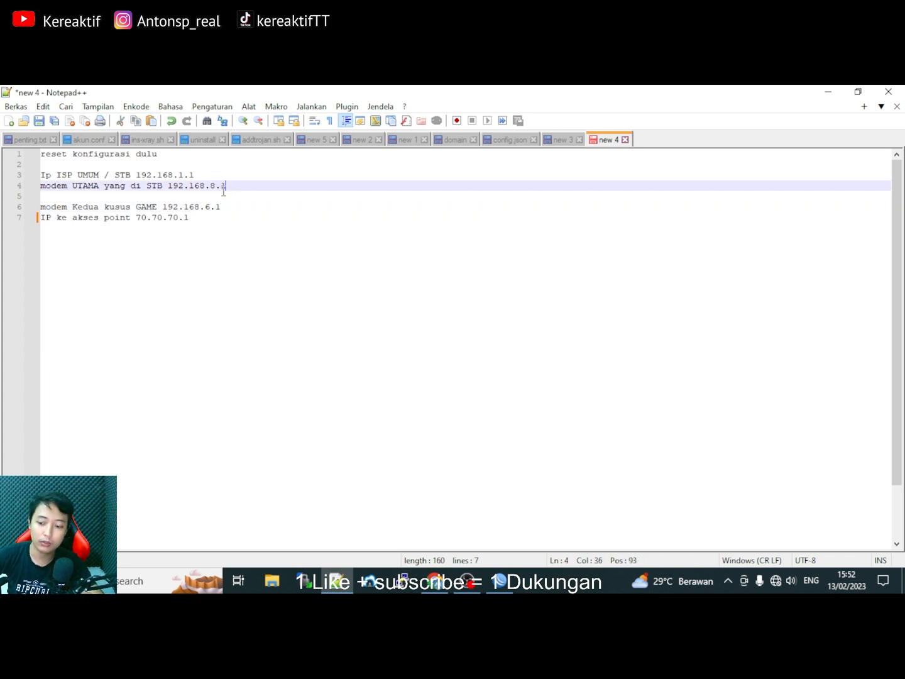
{"action": "key", "text": "Return"}
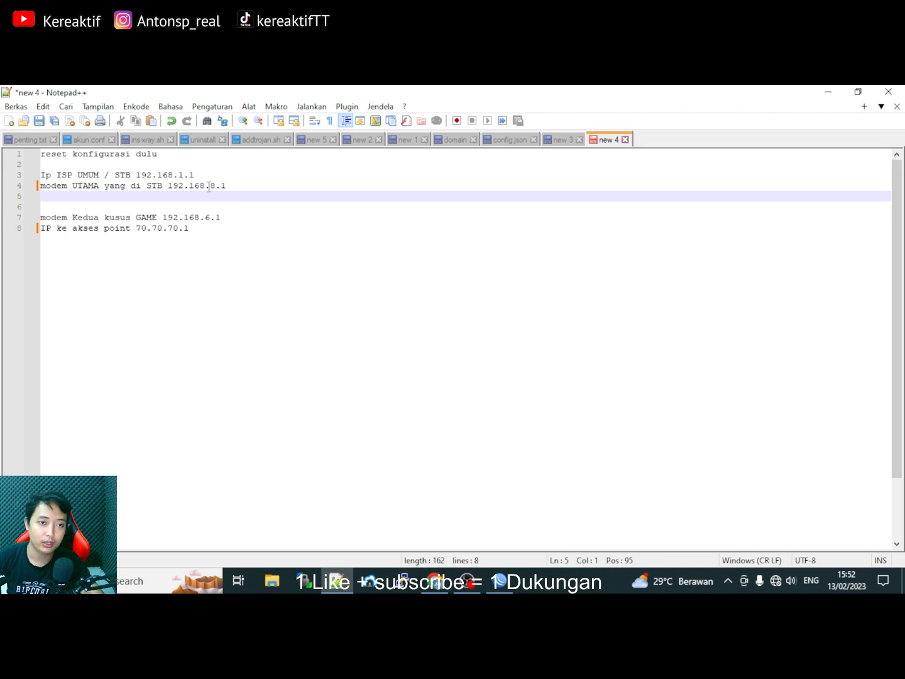
{"action": "left_click", "coordinate": [225, 185]}
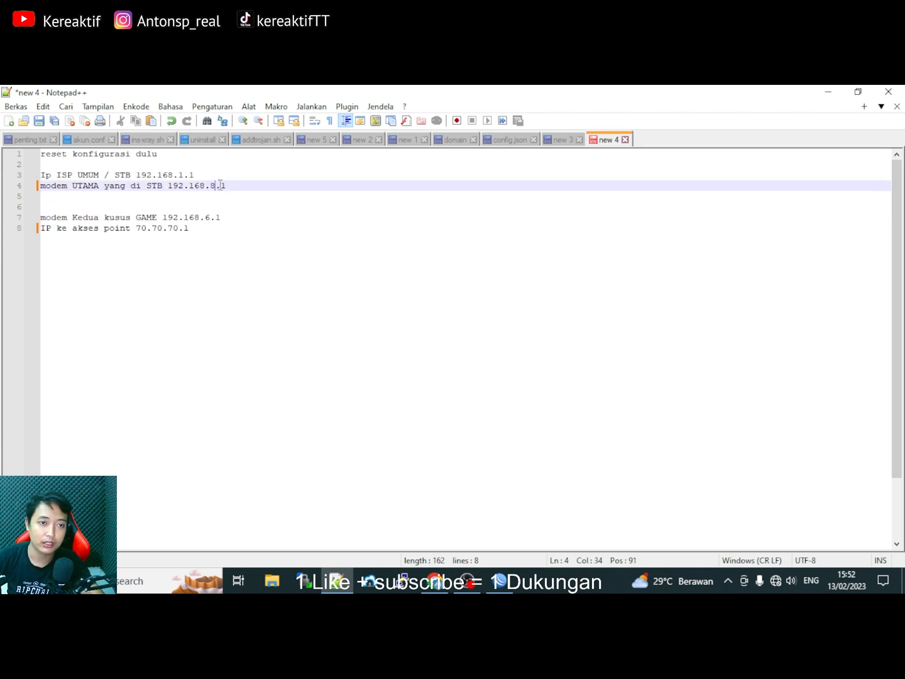
{"action": "left_click", "coordinate": [209, 218]}
{"action": "left_click", "coordinate": [217, 185]}
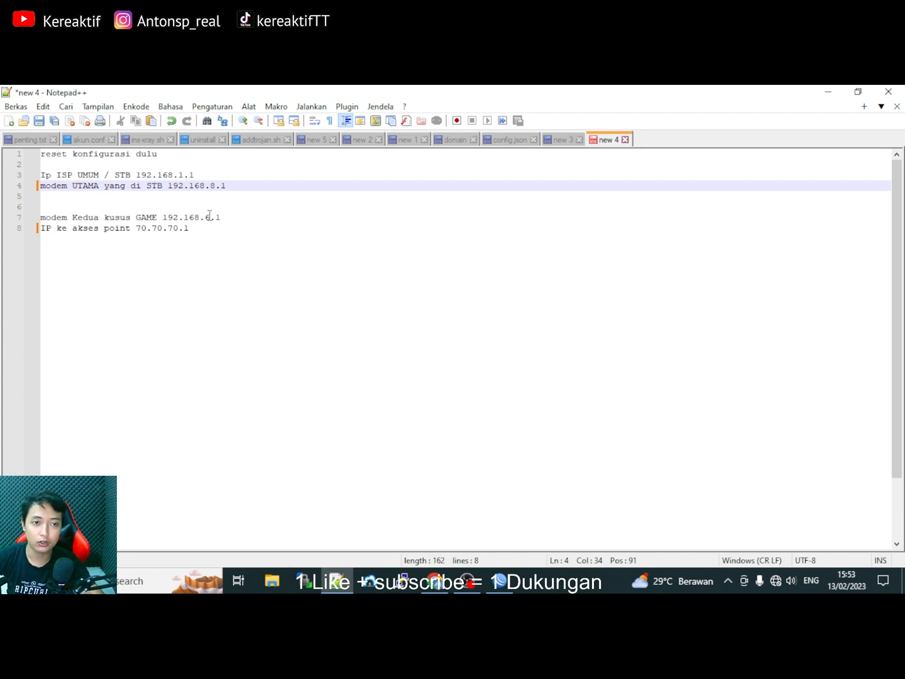
{"action": "left_click", "coordinate": [210, 218]}
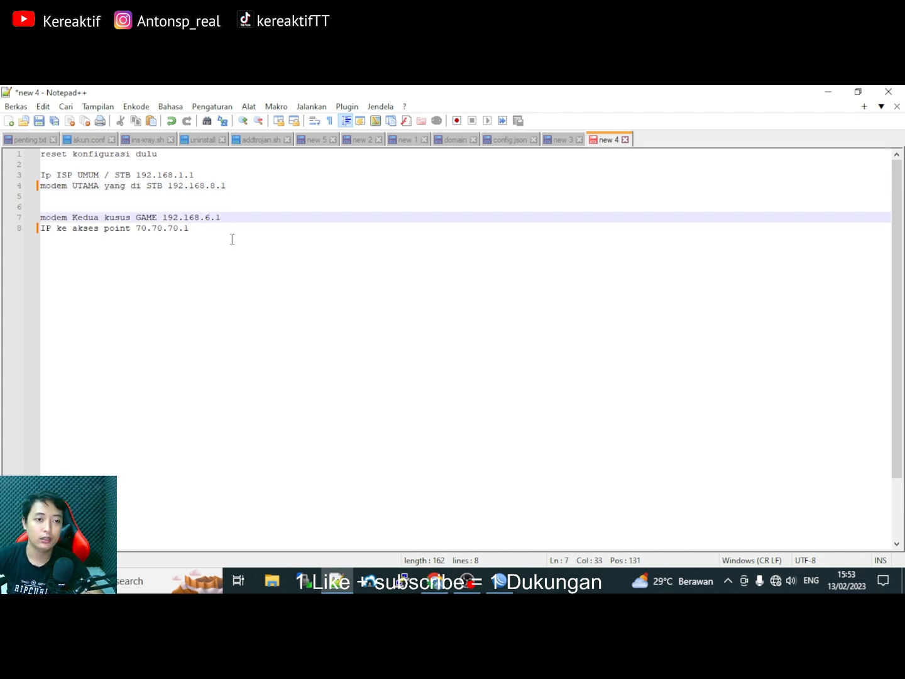
{"action": "left_click", "coordinate": [41, 228]}
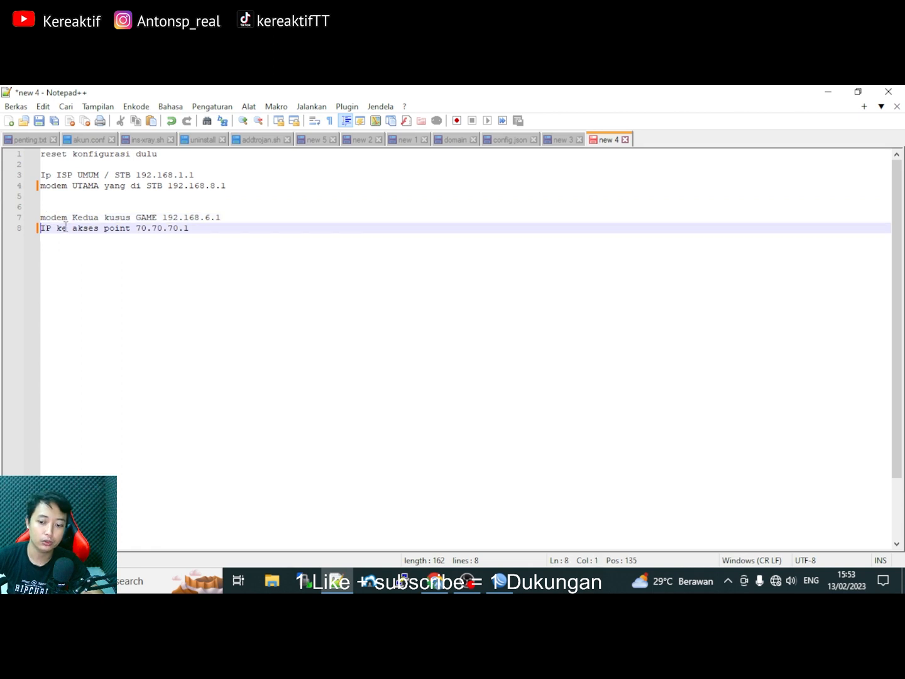
{"action": "key", "text": "Return"}
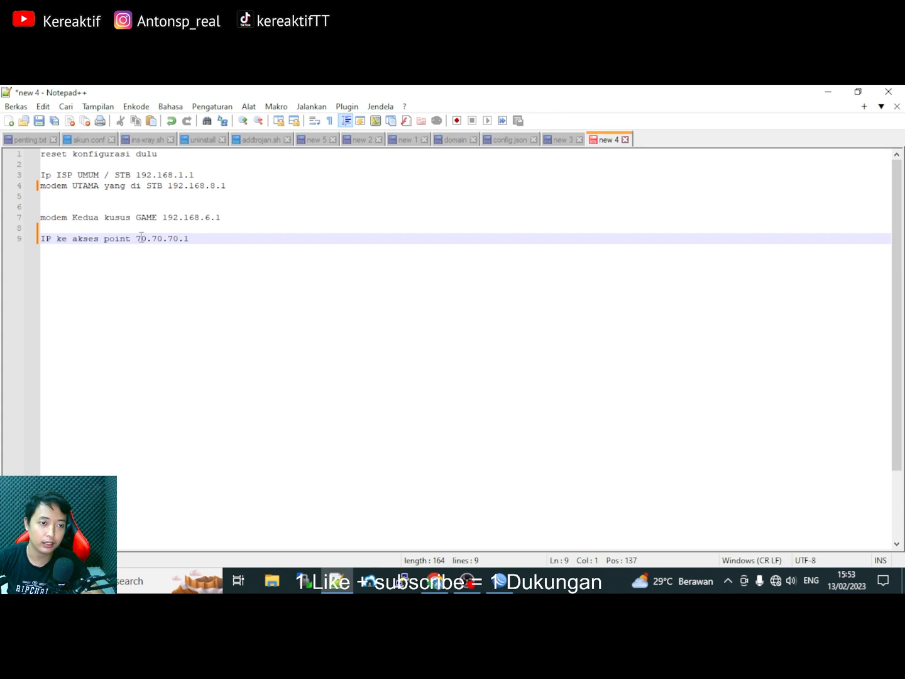
{"action": "left_click_drag", "start_coordinate": [136, 239], "coordinate": [198, 239]}
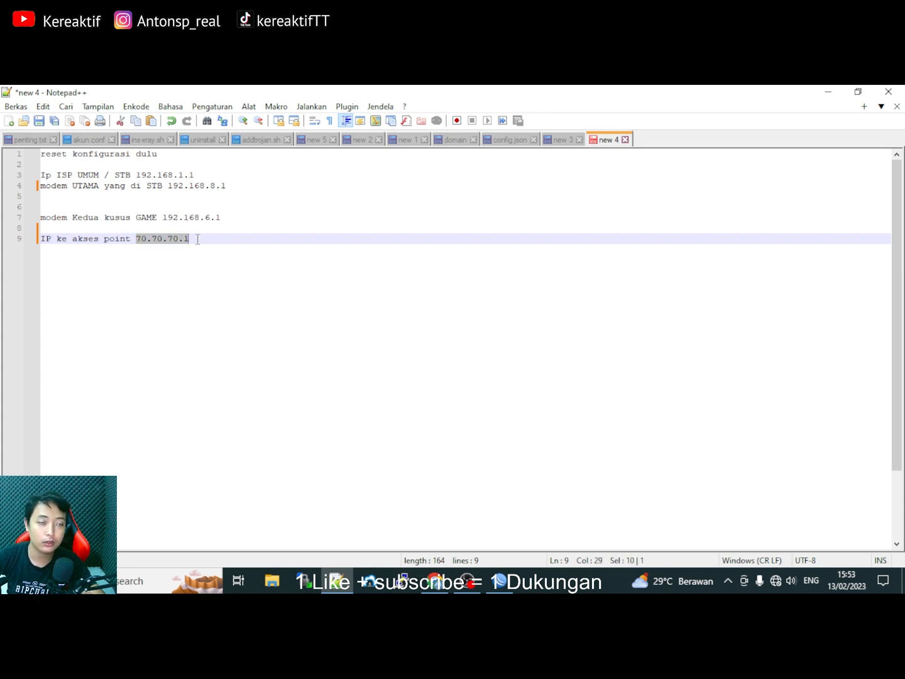
{"action": "left_click", "coordinate": [194, 236]}
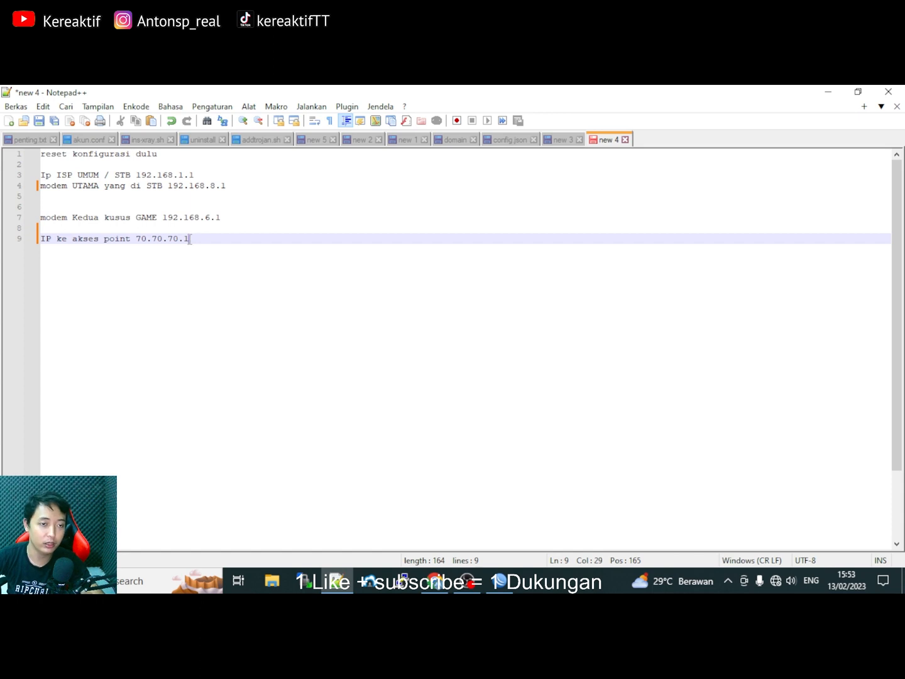
{"action": "left_click_drag", "start_coordinate": [174, 240], "coordinate": [138, 240]}
{"action": "left_click", "coordinate": [164, 242]}
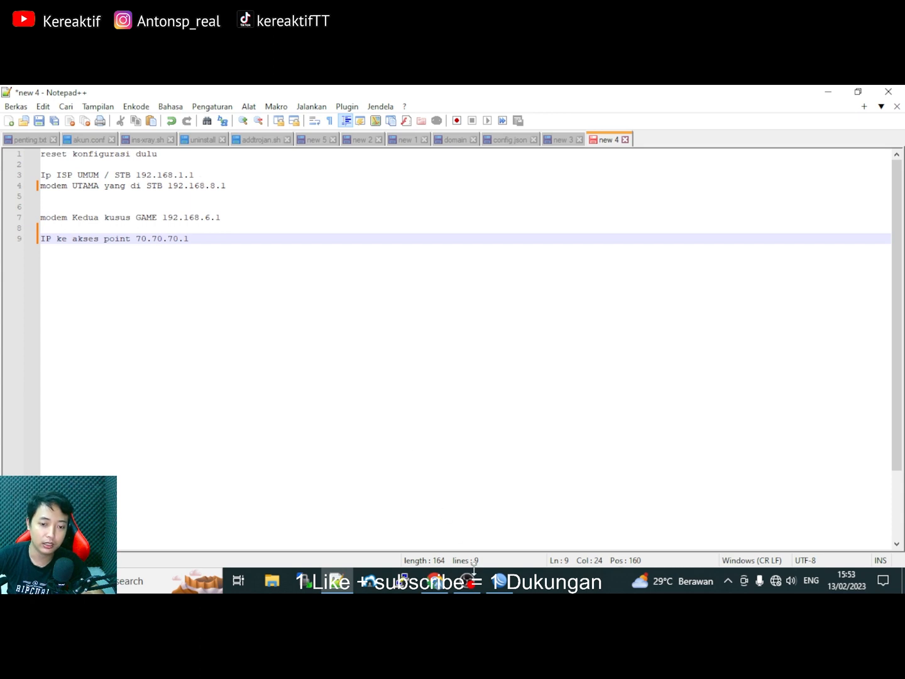
{"action": "left_click", "coordinate": [500, 581]}
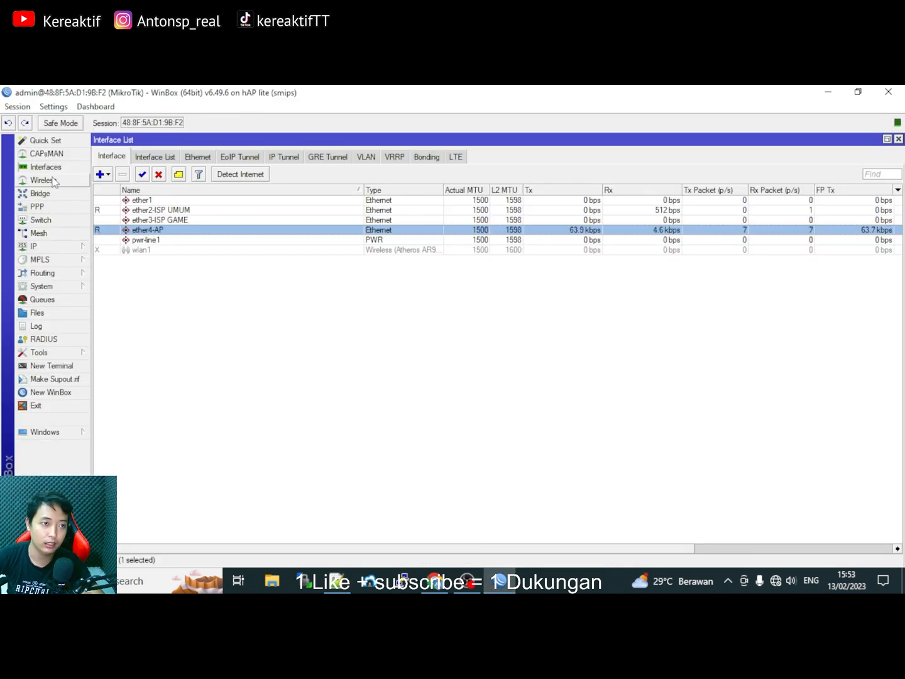
Open IP > Addresses and start a new address, checking the ISP UMUM 192.168.1.1 in the notes.
{"action": "left_click", "coordinate": [85, 246]}
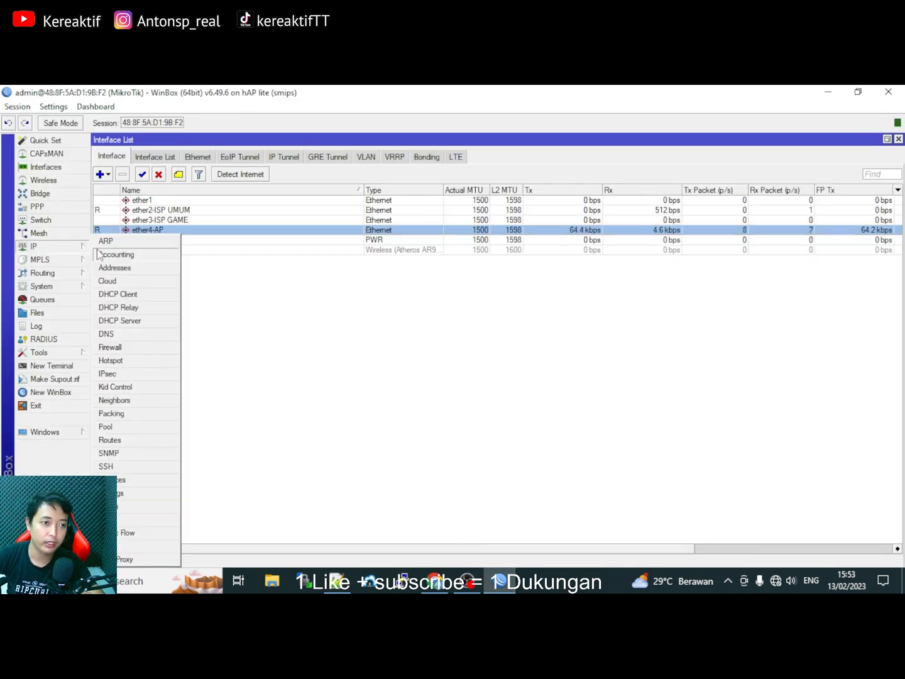
{"action": "left_click", "coordinate": [125, 268]}
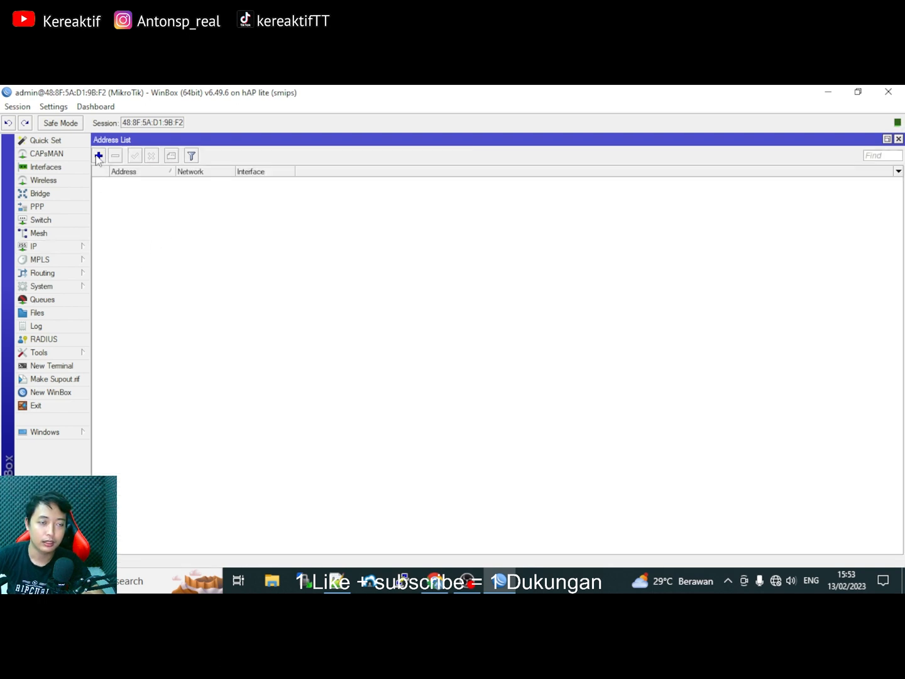
{"action": "left_click", "coordinate": [100, 156]}
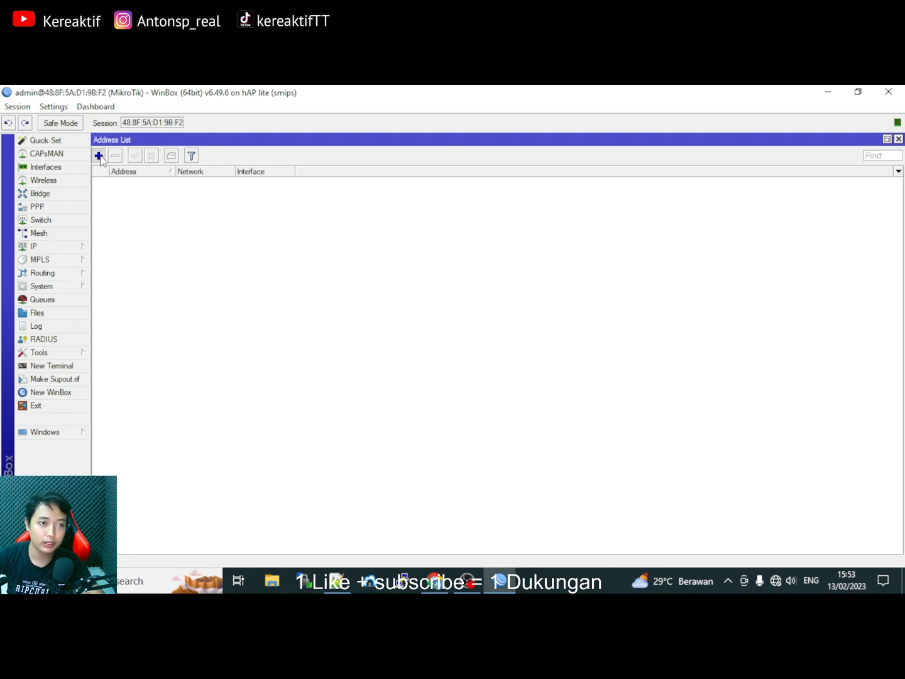
{"action": "type", "text": "1"}
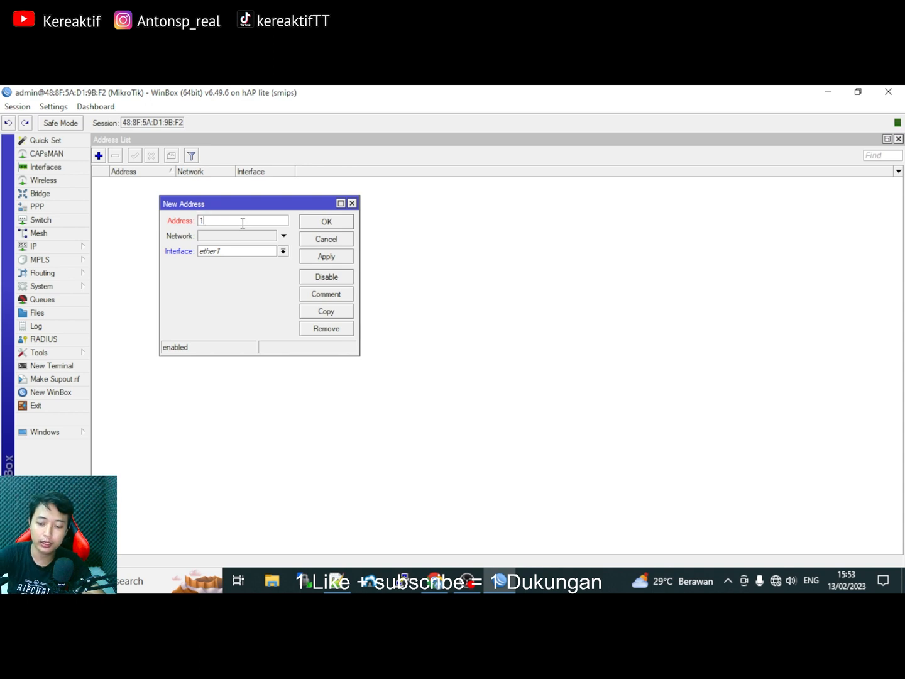
{"action": "type", "text": "92.168.1.2"}
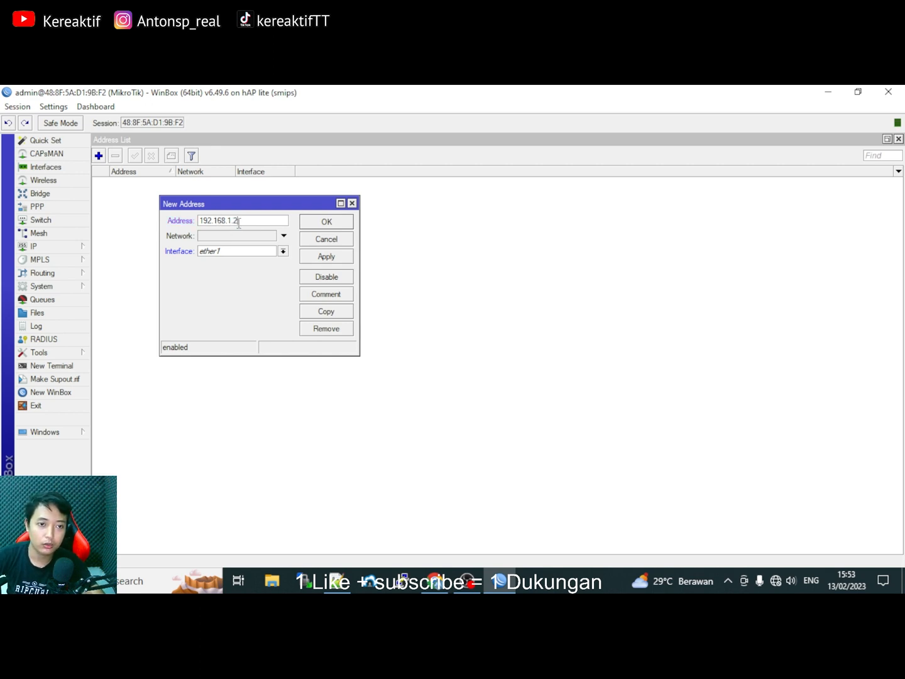
{"action": "left_click", "coordinate": [336, 581]}
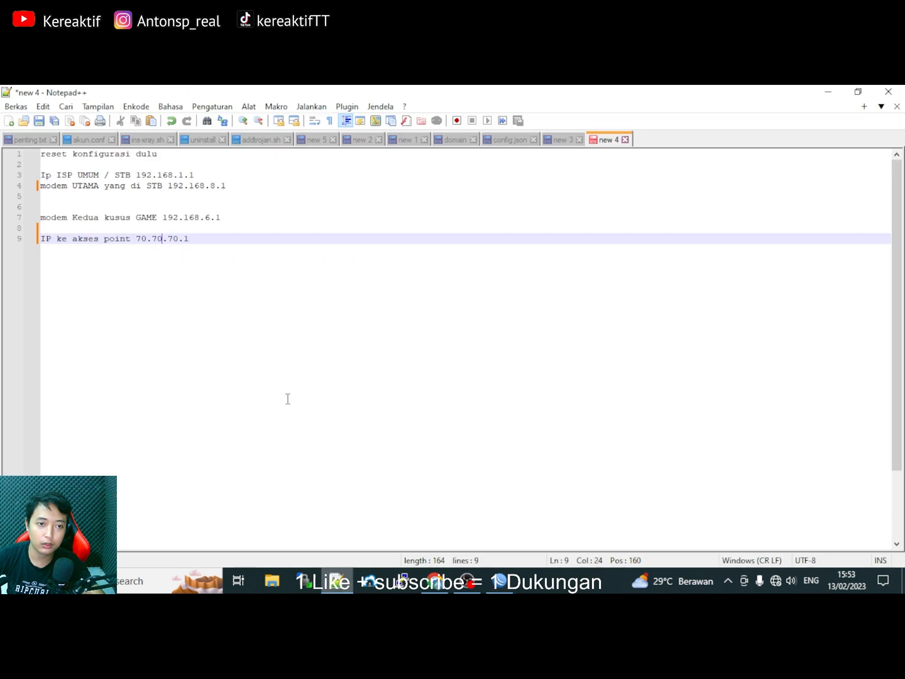
{"action": "key", "text": "Up"}
{"action": "key", "text": "Up"}
{"action": "key", "text": "Up"}
{"action": "key", "text": "Up"}
{"action": "key", "text": "Up"}
{"action": "key", "text": "Up"}
{"action": "key", "text": "End"}
{"action": "key", "text": "shift+Left"}
{"action": "key", "text": "shift+Left"}
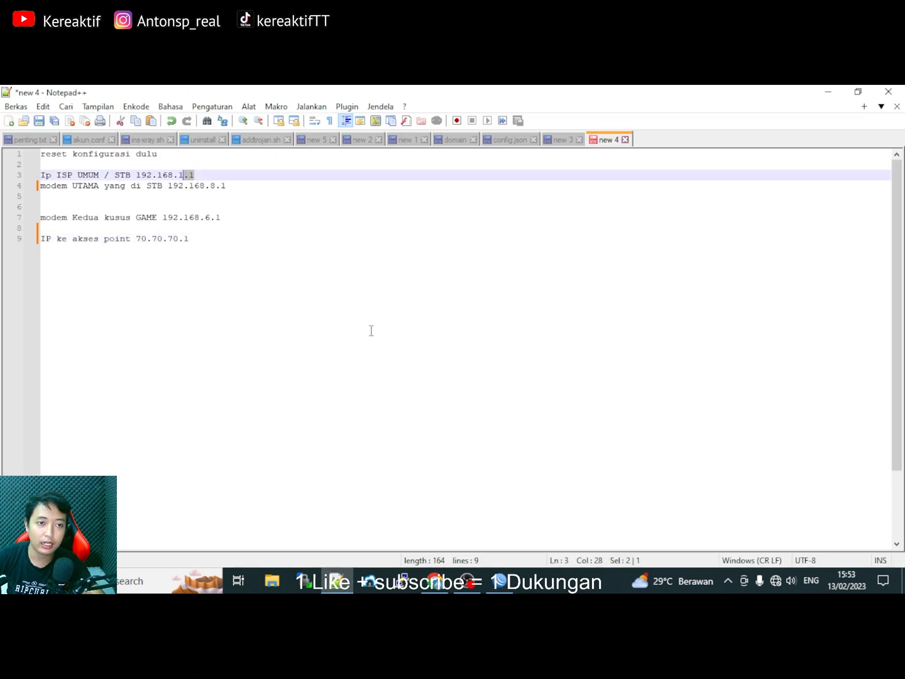
{"action": "left_click", "coordinate": [500, 581]}
Complete it as 192.168.1.2/24 on ether2-ISP UMUM and apply, giving network 192.168.1.0.
{"action": "left_click", "coordinate": [247, 220]}
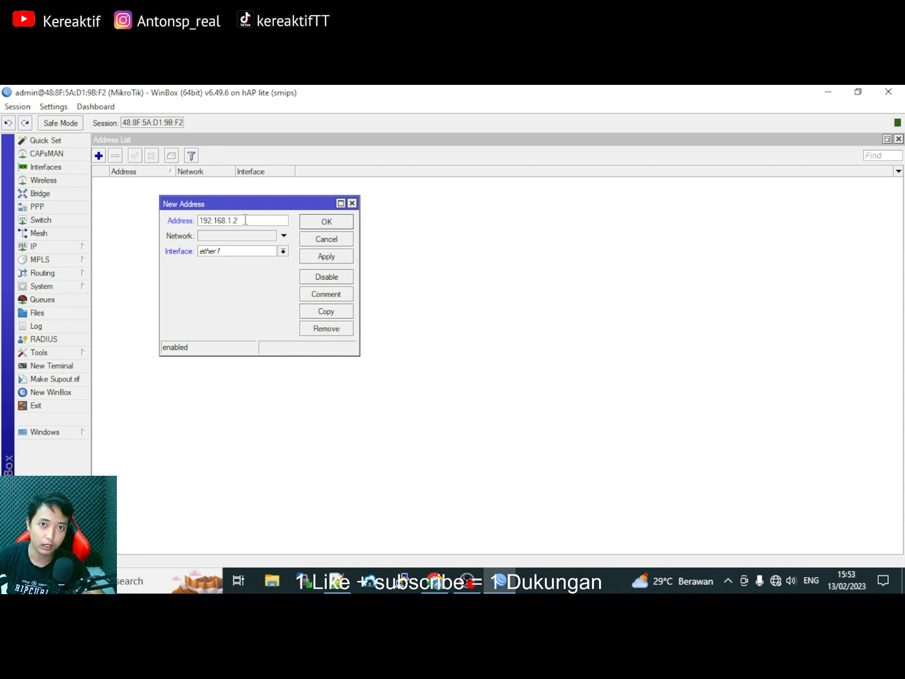
{"action": "left_click_drag", "start_coordinate": [238, 220], "coordinate": [236, 219]}
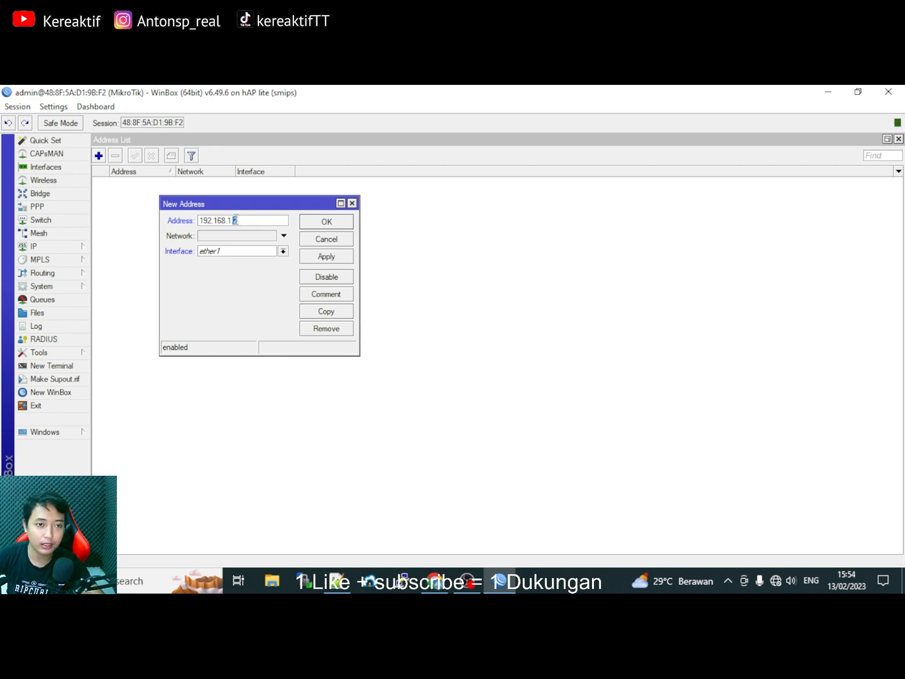
{"action": "left_click", "coordinate": [239, 219]}
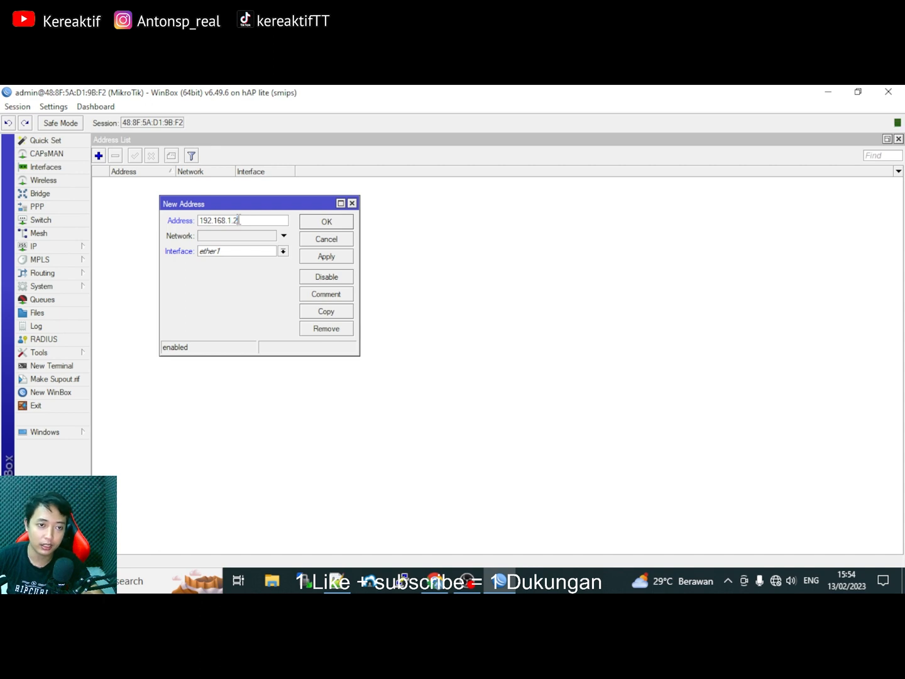
{"action": "type", "text": "/24"}
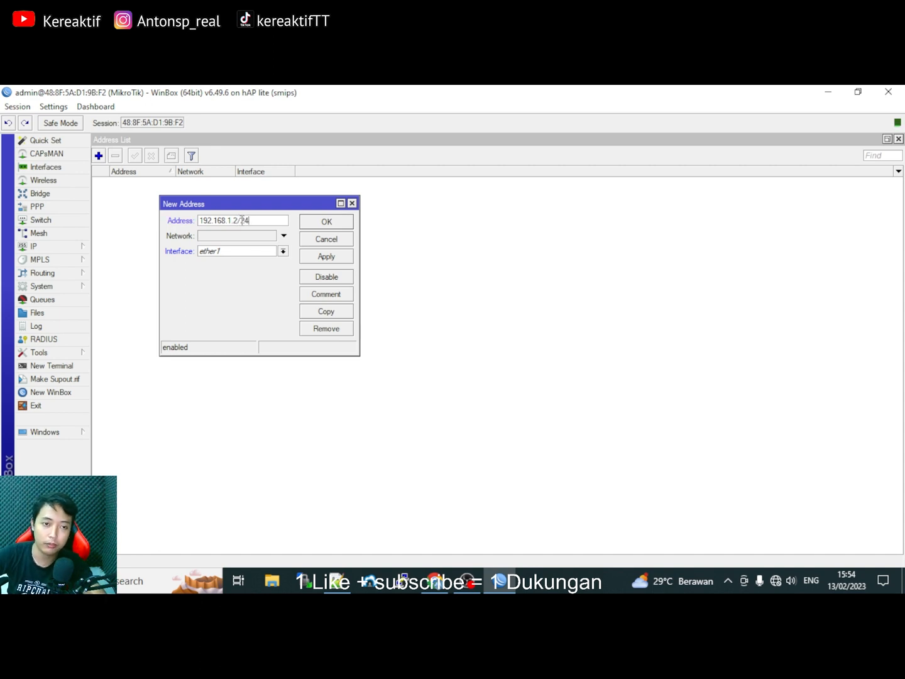
{"action": "left_click", "coordinate": [238, 253]}
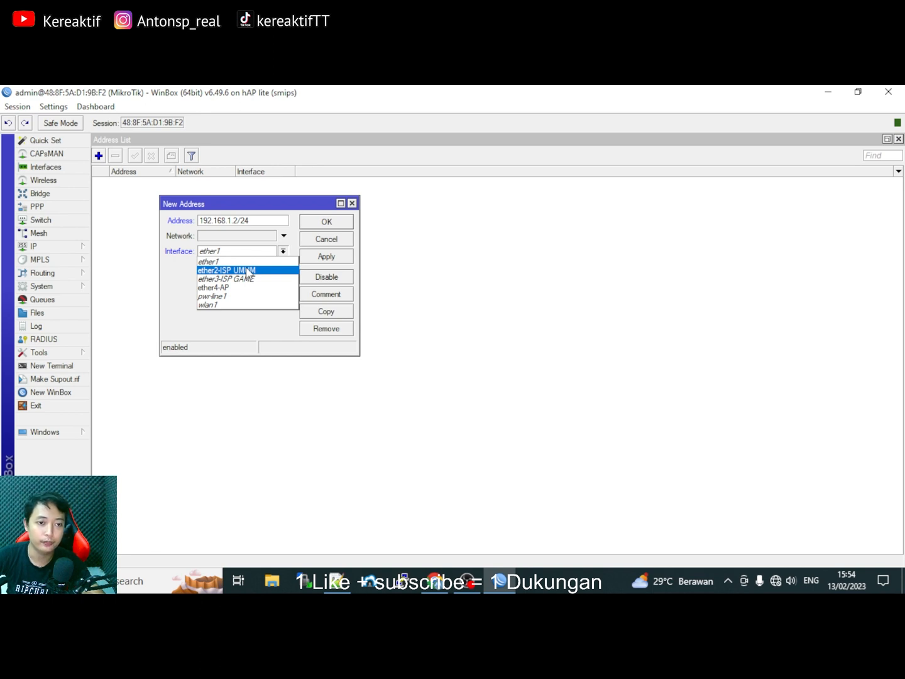
{"action": "left_click", "coordinate": [247, 270]}
{"action": "left_click", "coordinate": [326, 256]}
{"action": "left_click_drag", "start_coordinate": [254, 237], "coordinate": [193, 241]}
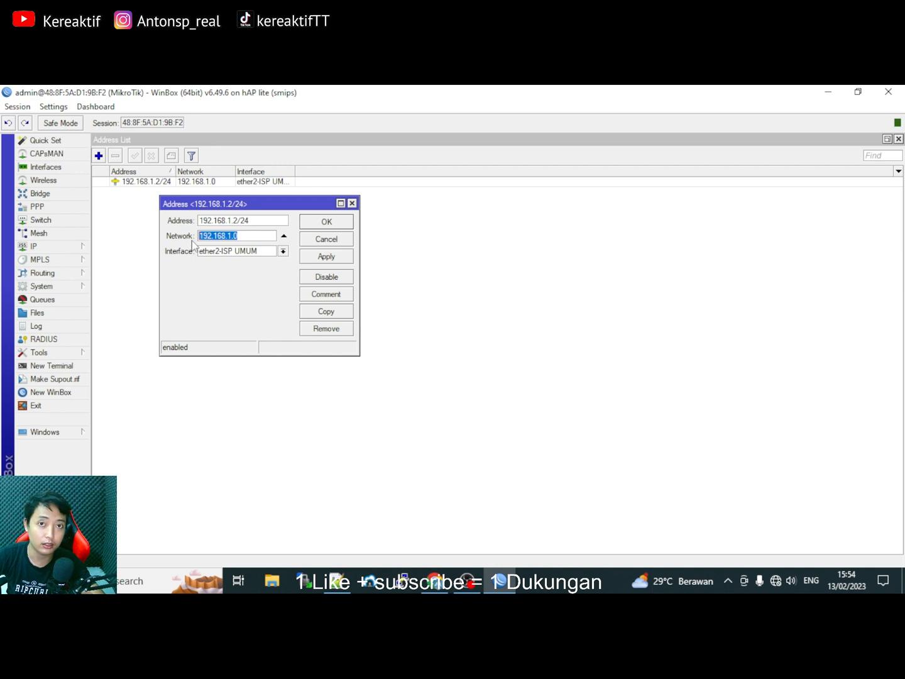
{"action": "left_click", "coordinate": [325, 223]}
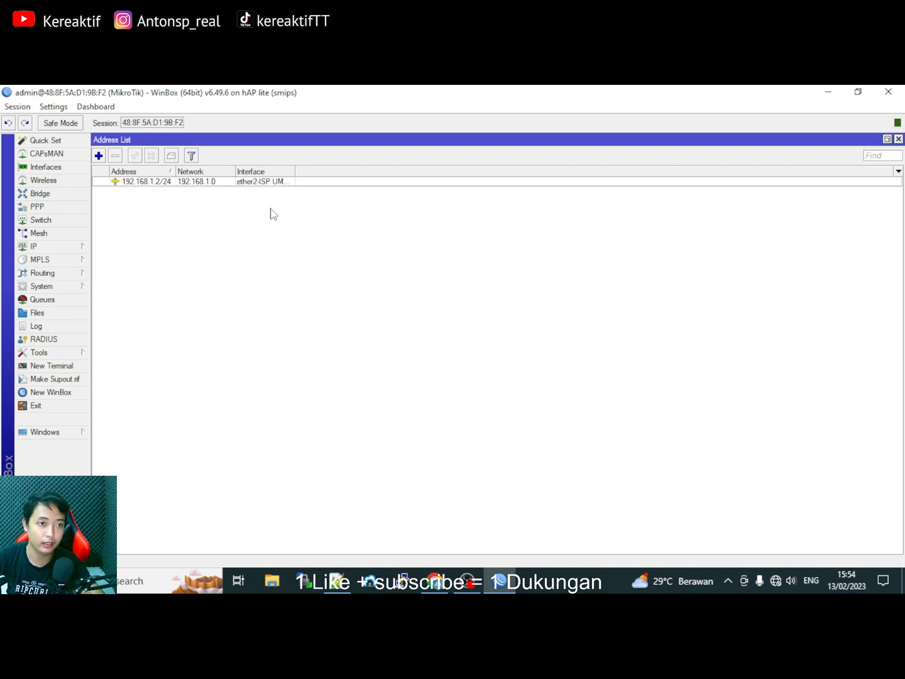
Add 192.168.6.2/24 on ether3-ISP GAME after checking the GAME modem address in the notes.
{"action": "left_click", "coordinate": [99, 156]}
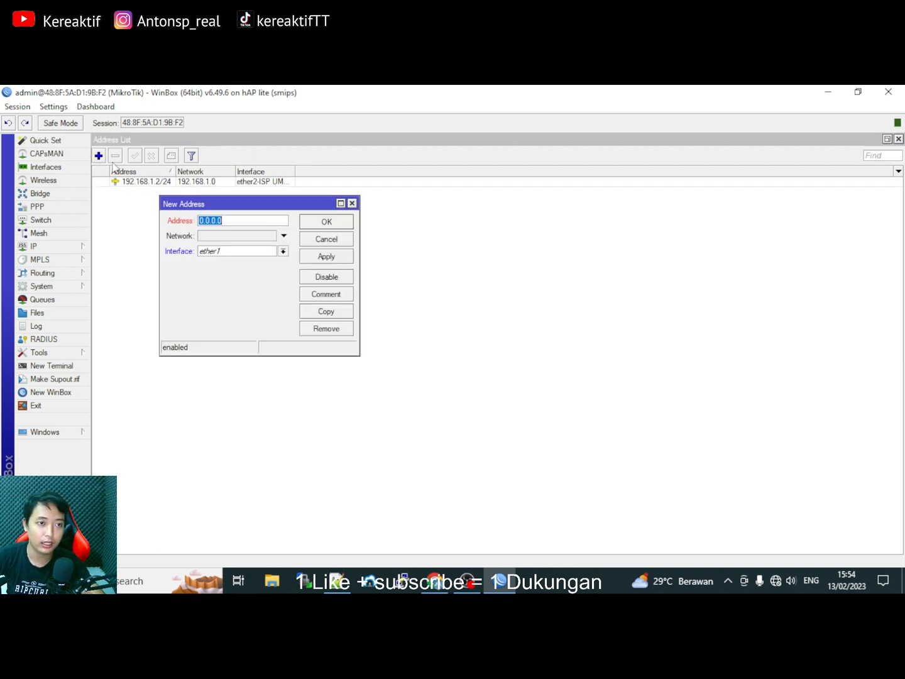
{"action": "type", "text": "192.168."}
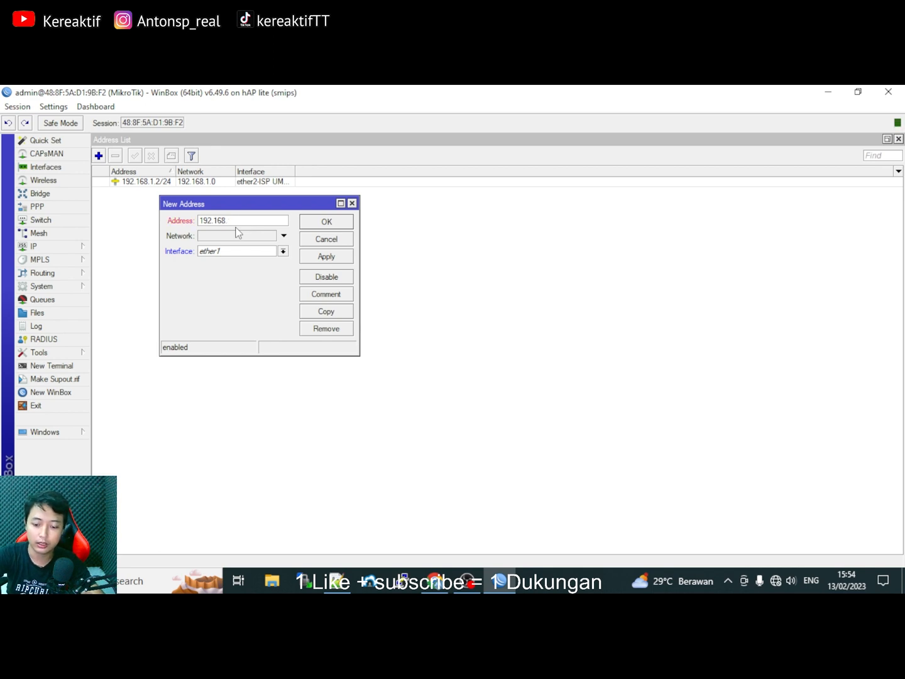
{"action": "type", "text": "6.2"}
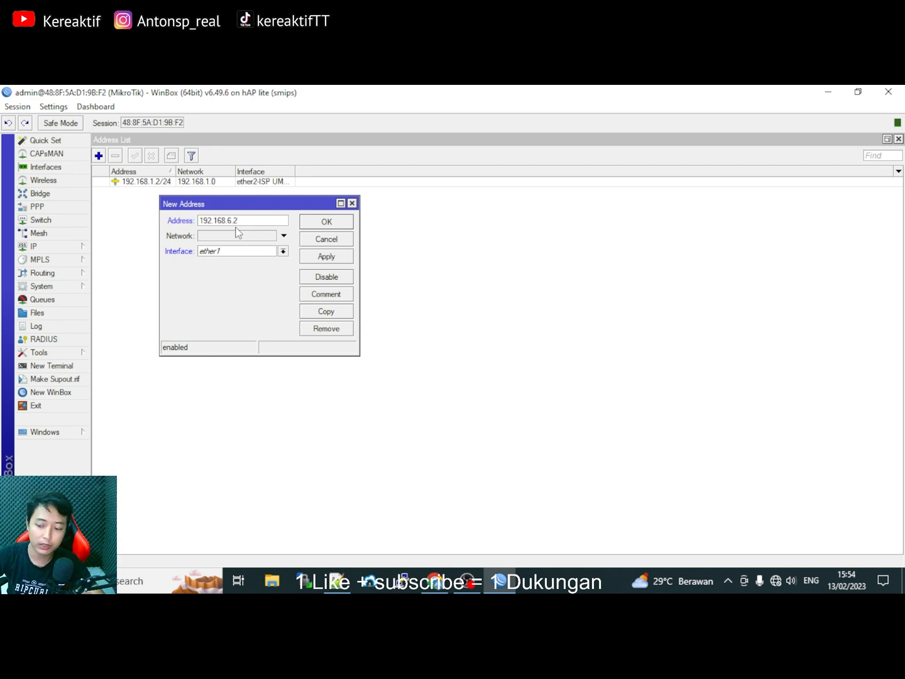
{"action": "type", "text": "/"}
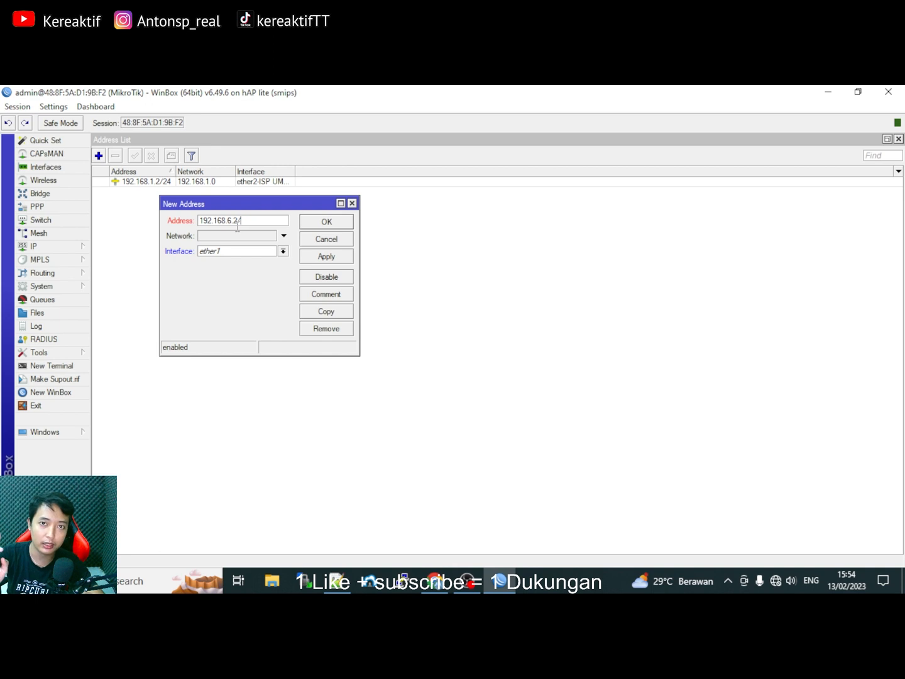
{"action": "type", "text": "24"}
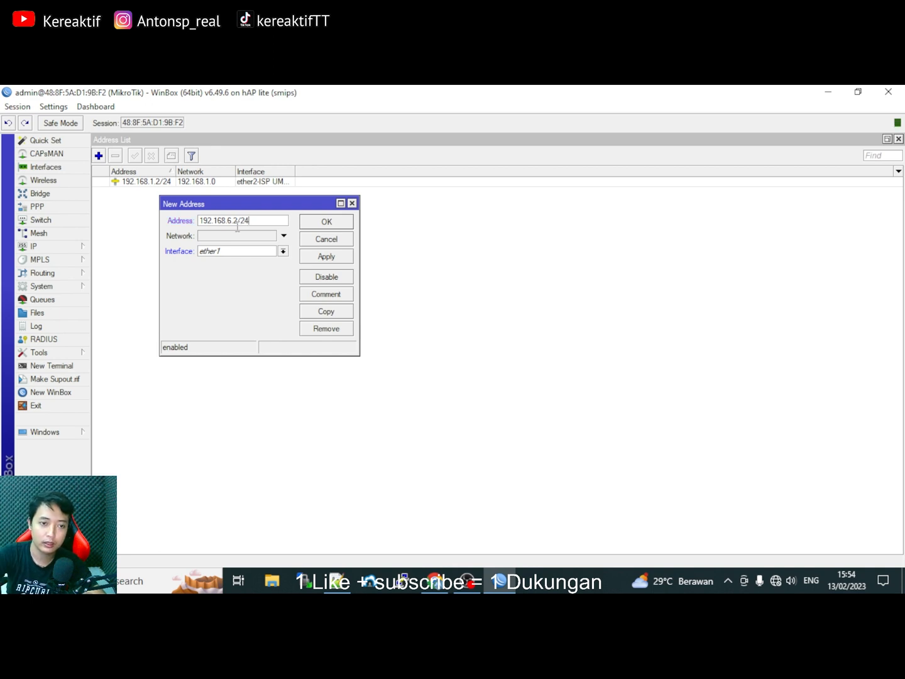
{"action": "left_click", "coordinate": [343, 577]}
{"action": "left_click_drag", "start_coordinate": [224, 218], "coordinate": [217, 219]}
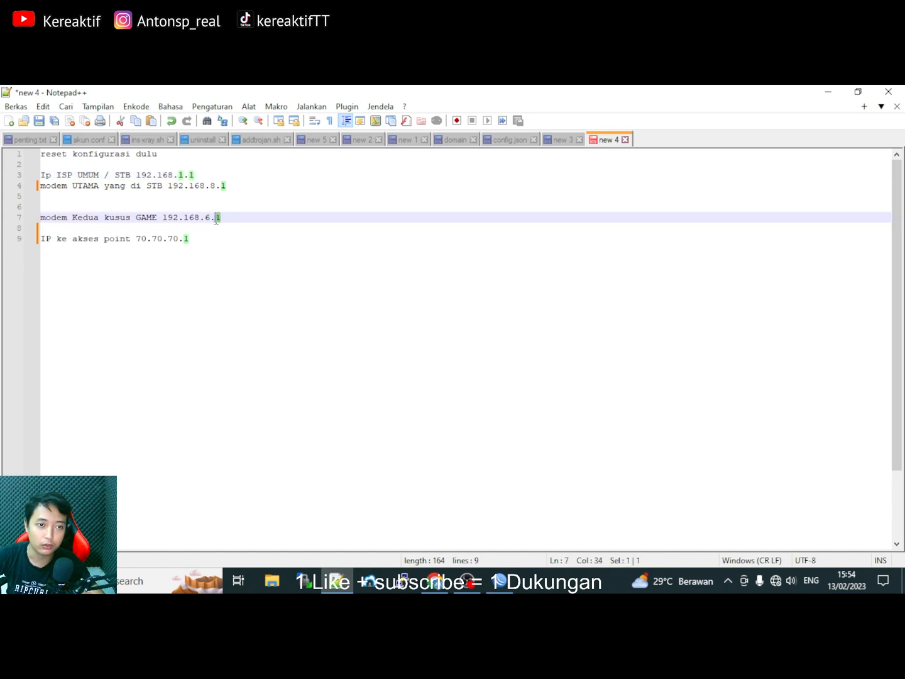
{"action": "key", "text": "alt+Tab"}
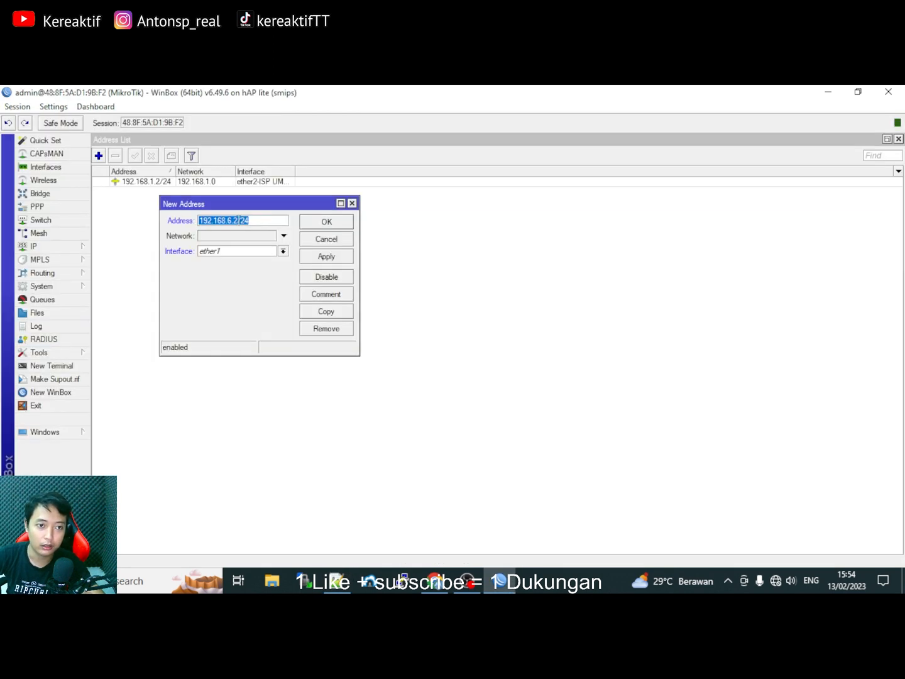
{"action": "left_click", "coordinate": [239, 219]}
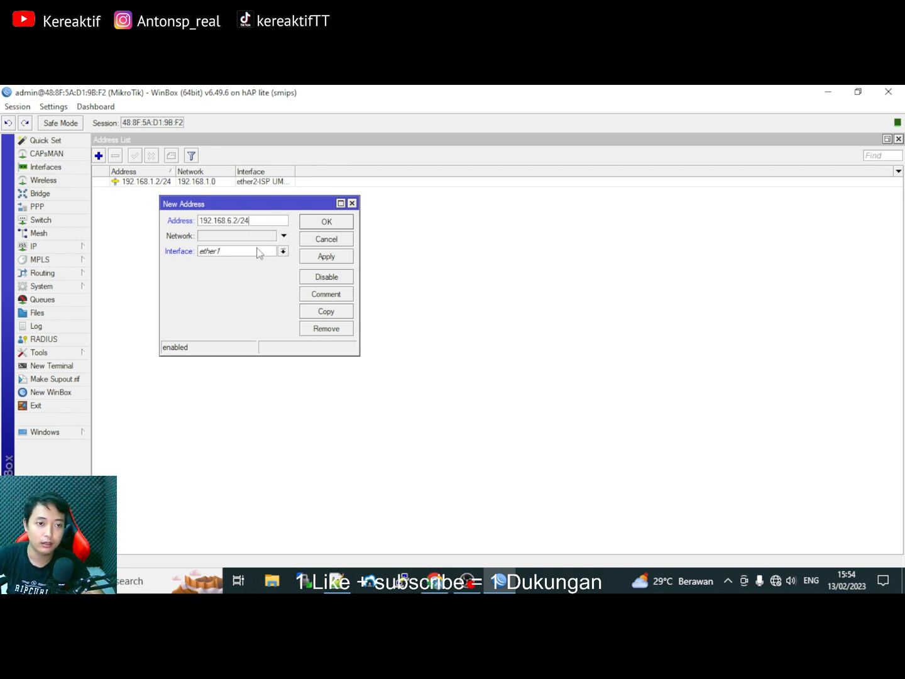
{"action": "left_click", "coordinate": [283, 252]}
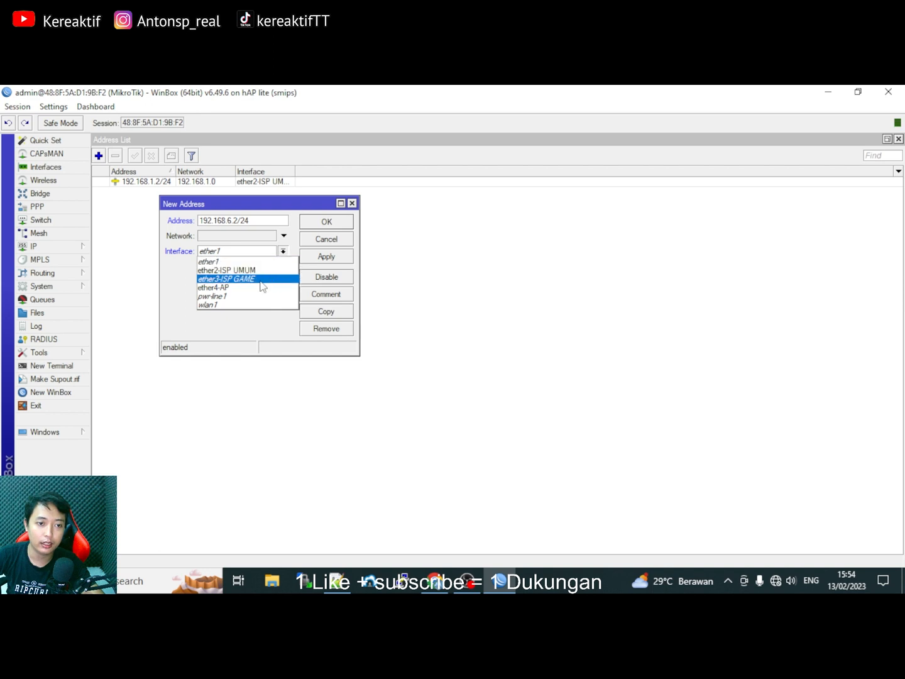
{"action": "left_click", "coordinate": [261, 279]}
{"action": "left_click", "coordinate": [326, 256]}
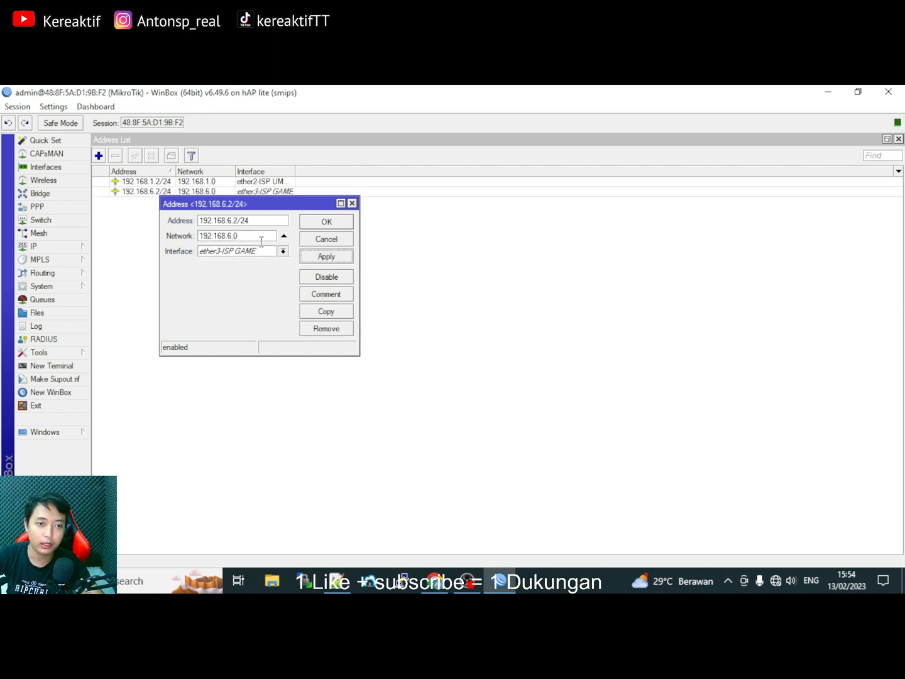
{"action": "left_click_drag", "start_coordinate": [243, 238], "coordinate": [190, 237]}
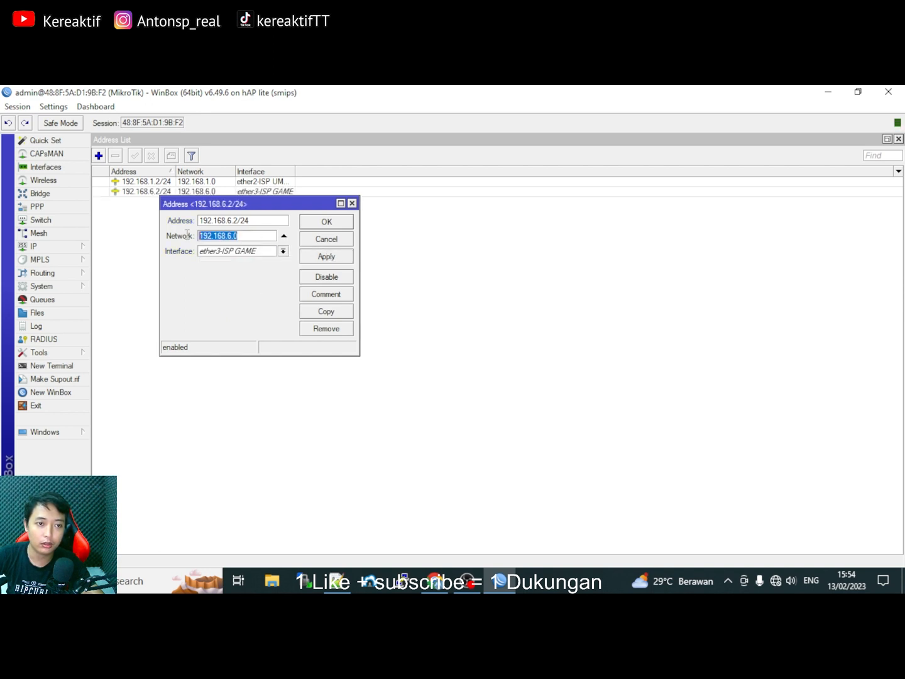
{"action": "left_click", "coordinate": [324, 222]}
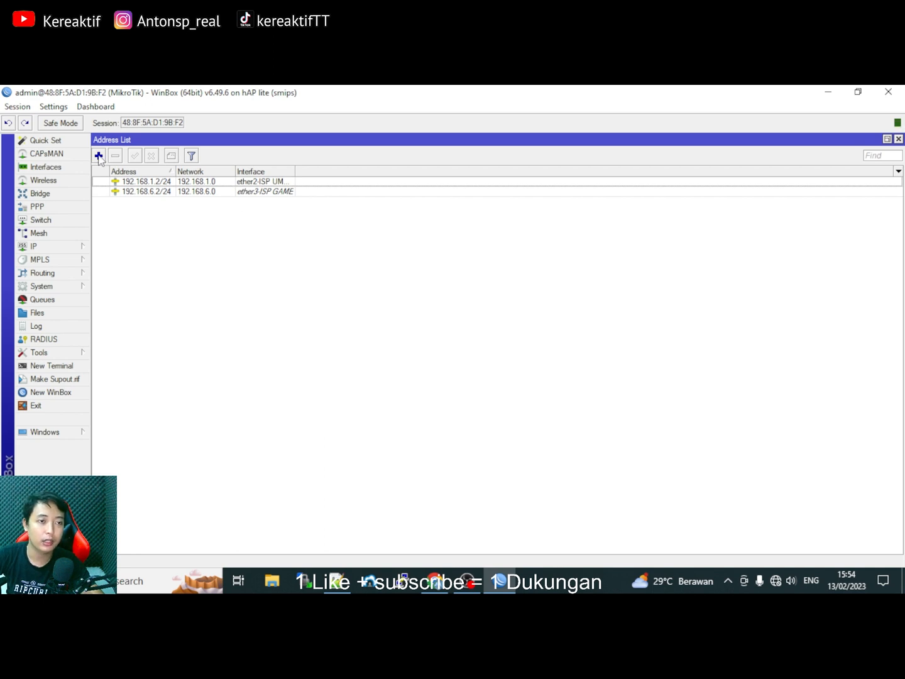
Add 70.70.70.1/24 on ether4-AP, yielding network 70.70.70.0.
{"action": "left_click", "coordinate": [100, 156]}
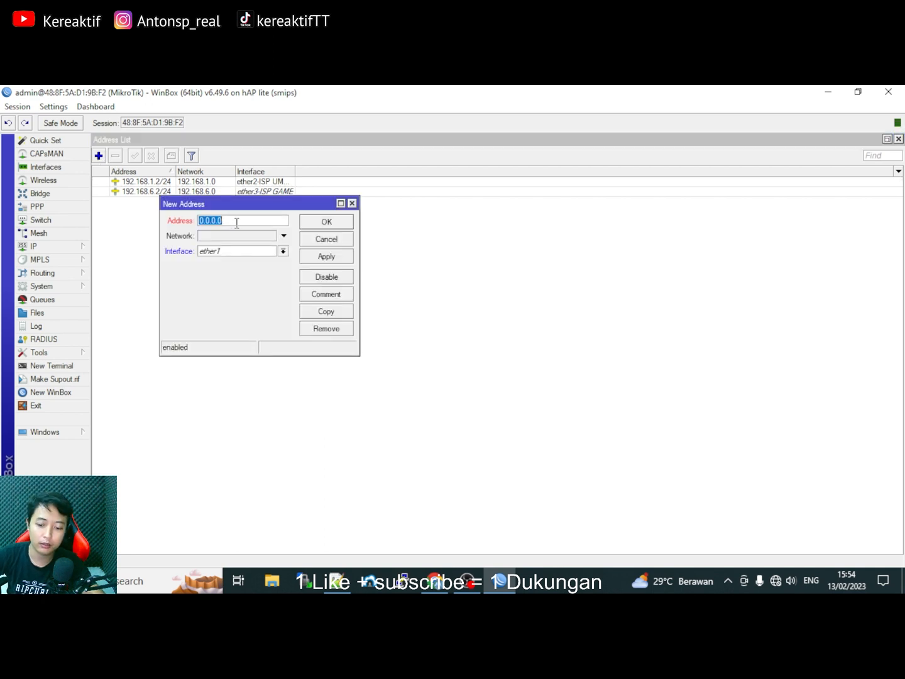
{"action": "type", "text": "70.70.70.1"}
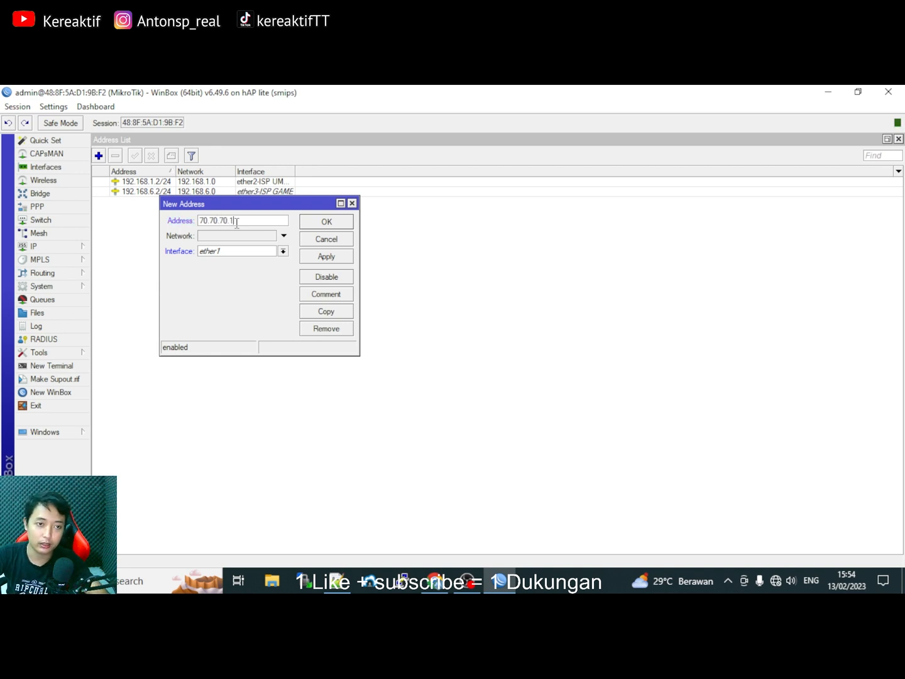
{"action": "type", "text": "/24"}
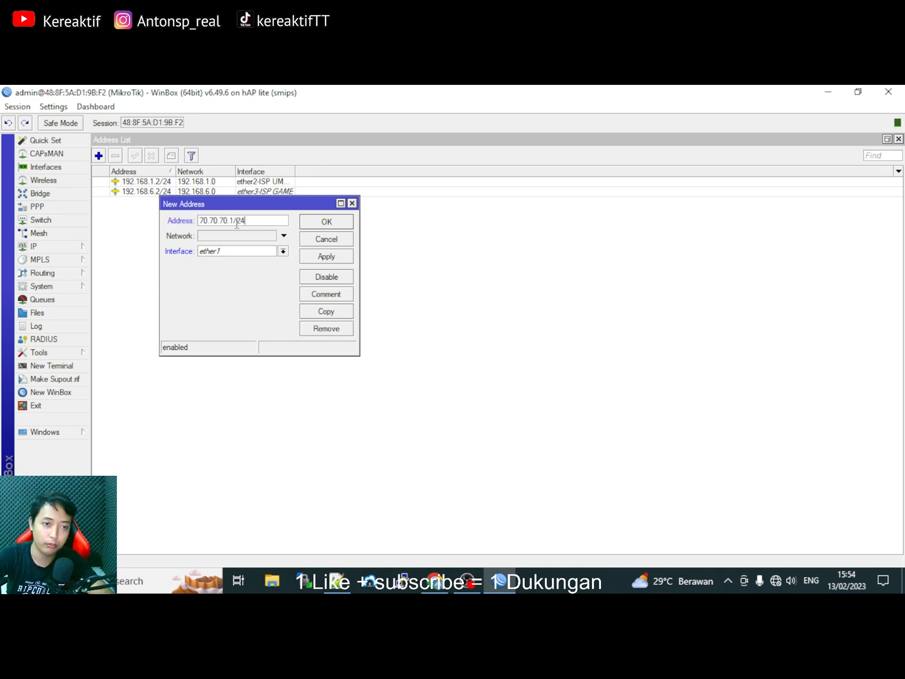
{"action": "left_click", "coordinate": [263, 251]}
{"action": "left_click", "coordinate": [245, 286]}
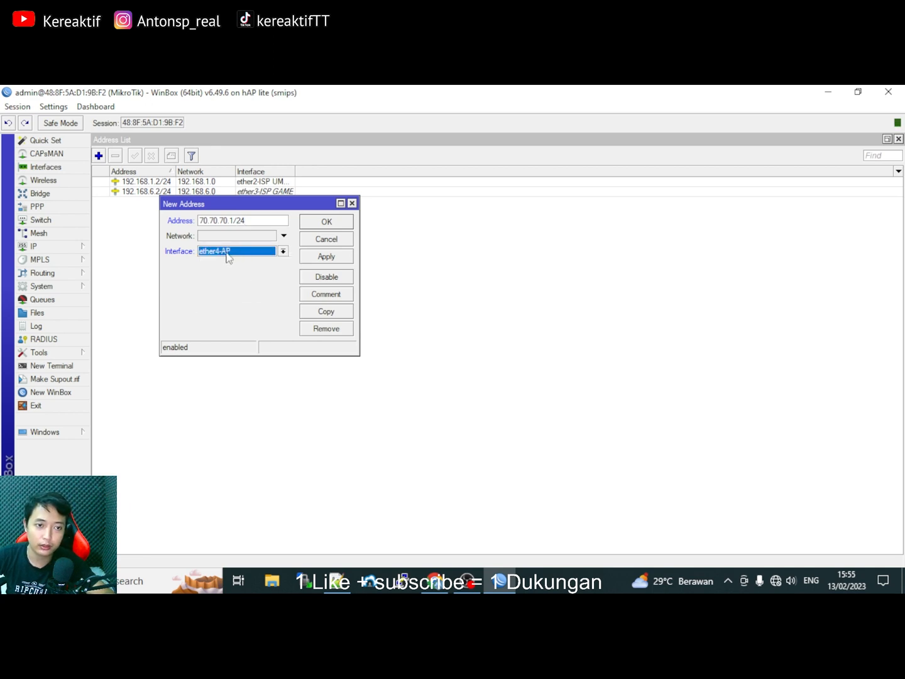
{"action": "left_click", "coordinate": [322, 258]}
{"action": "left_click_drag", "start_coordinate": [245, 238], "coordinate": [195, 238]}
{"action": "left_click", "coordinate": [326, 220]}
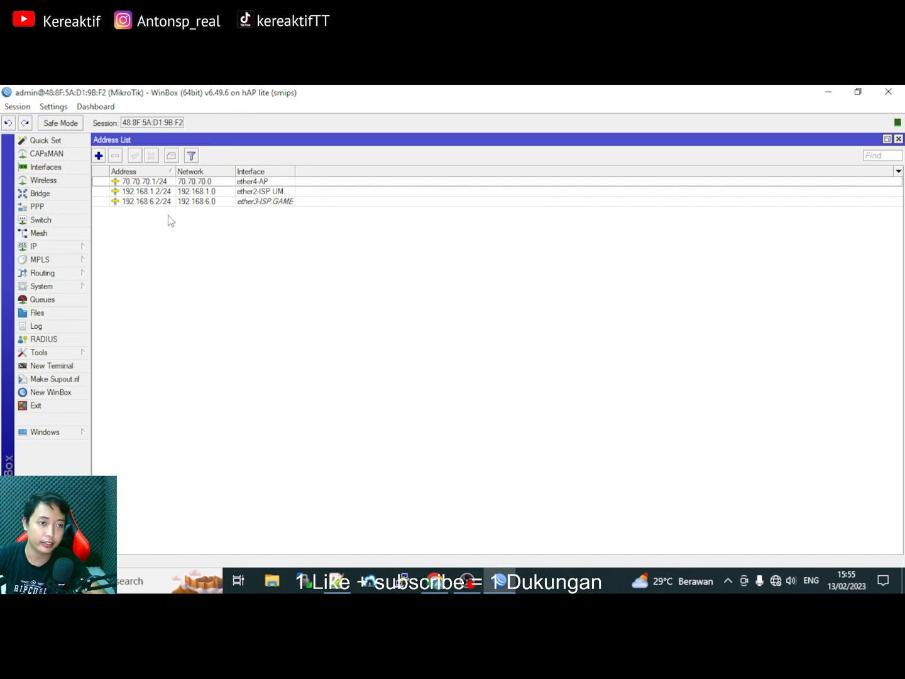
{"action": "left_click", "coordinate": [55, 249]}
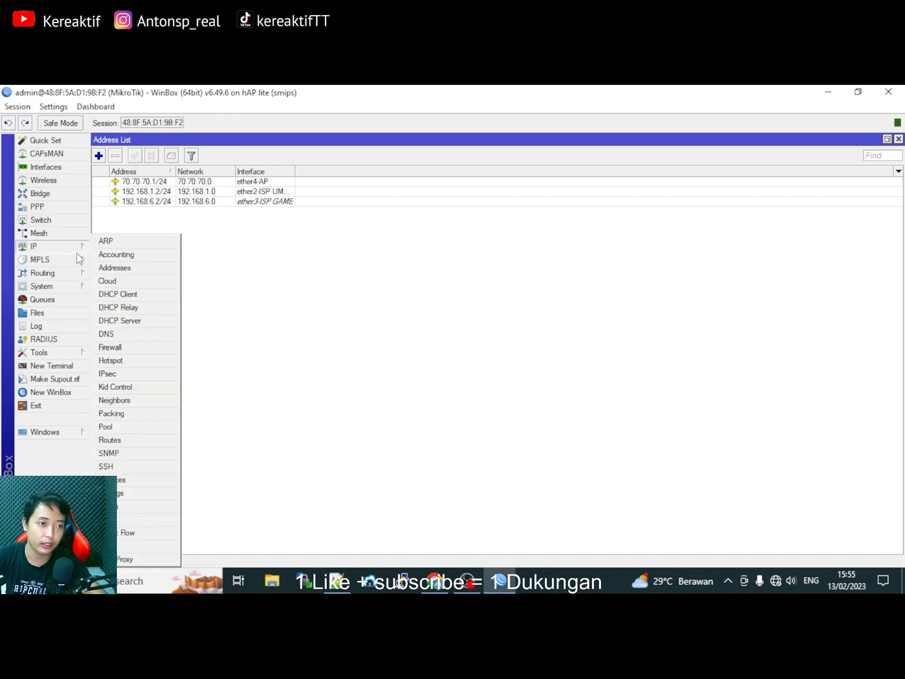
In IP > DNS, enter servers 8.8.8.8 and 8.8.4.4, enable Allow Remote Requests and apply.
{"action": "left_click", "coordinate": [119, 334]}
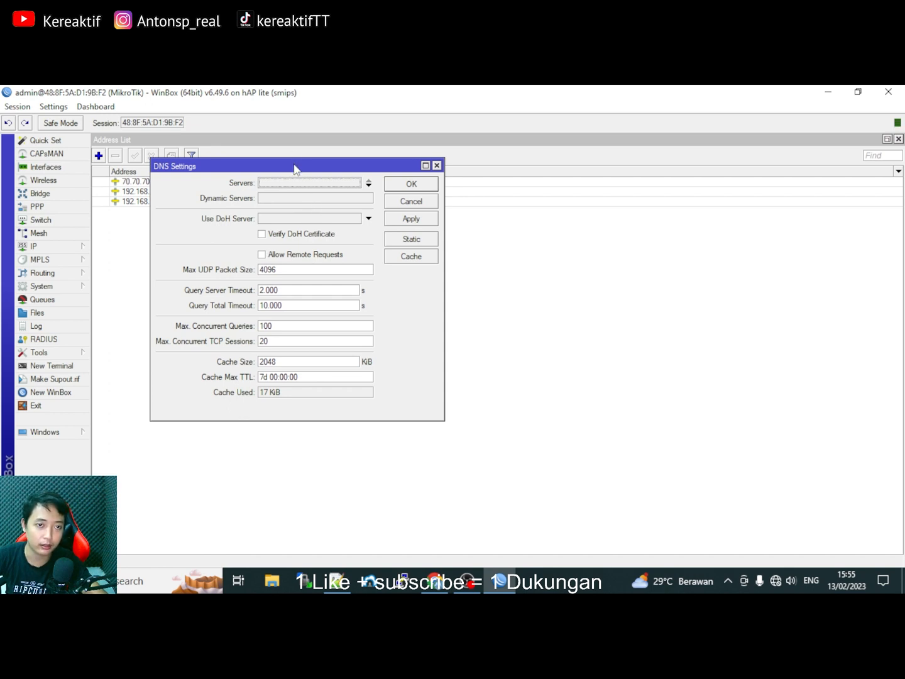
{"action": "left_click_drag", "start_coordinate": [295, 165], "coordinate": [336, 161]}
{"action": "left_click", "coordinate": [337, 179]}
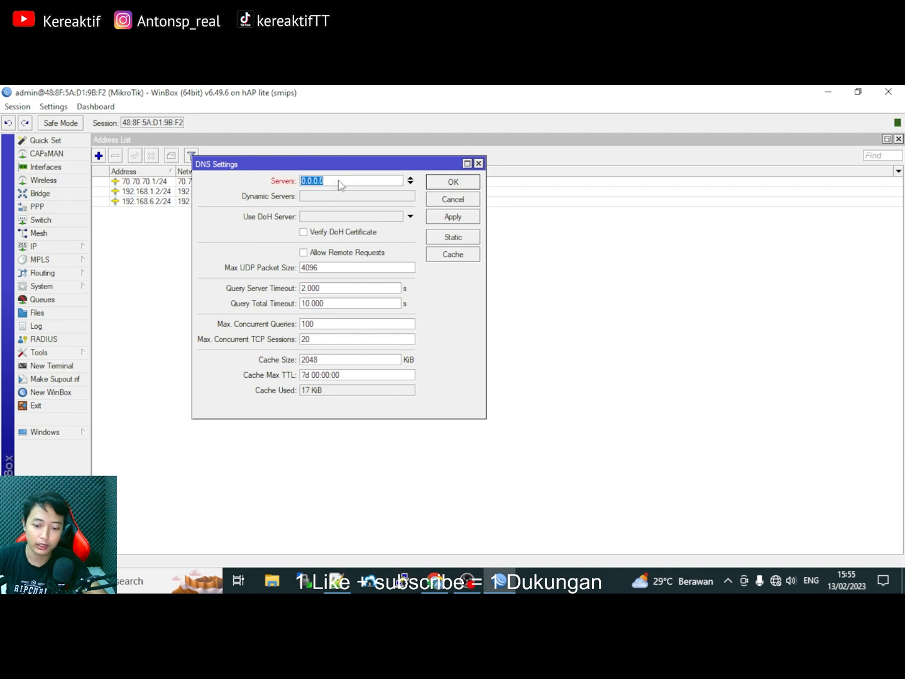
{"action": "type", "text": "8.8.8."}
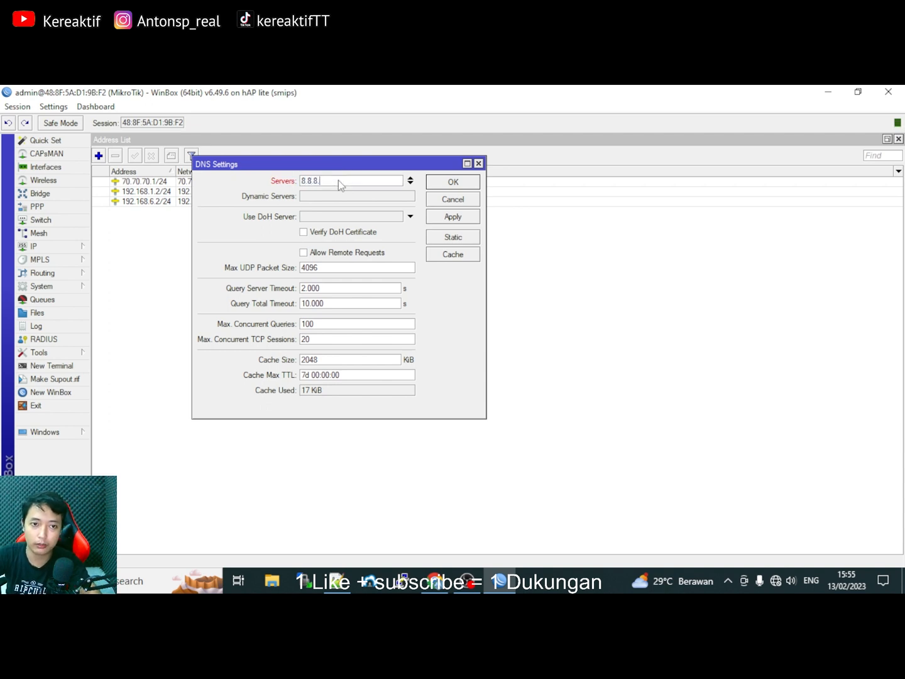
{"action": "type", "text": "8"}
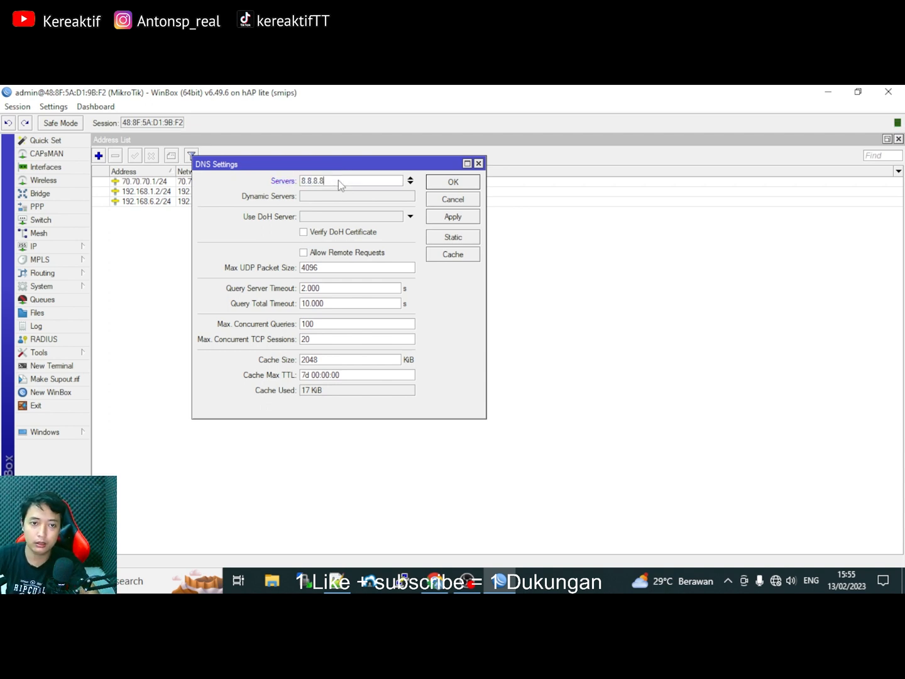
{"action": "left_click", "coordinate": [410, 183]}
{"action": "type", "text": "8.8.4.4"}
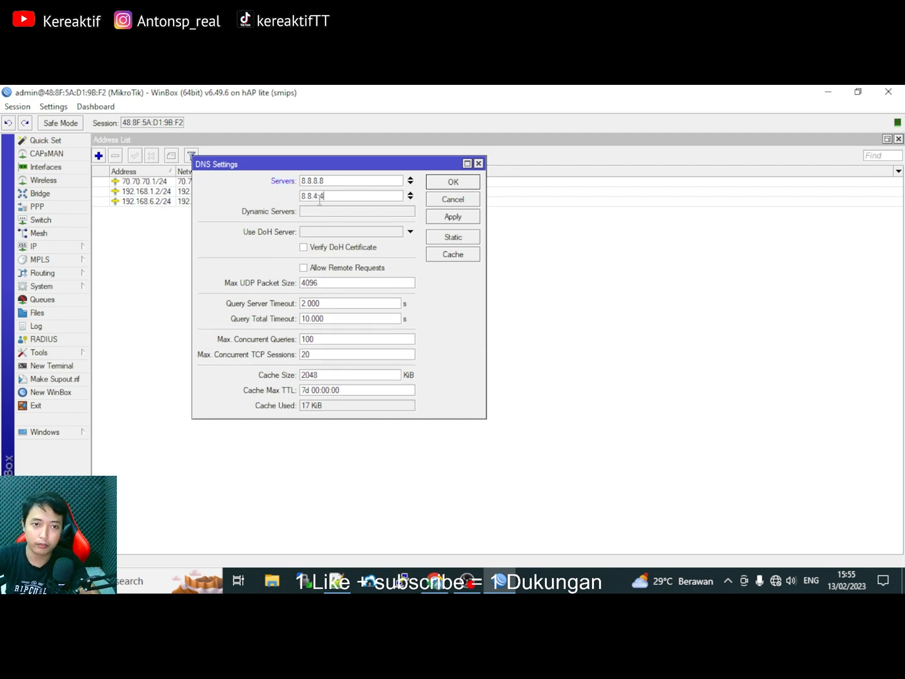
{"action": "left_click", "coordinate": [305, 269]}
{"action": "left_click", "coordinate": [448, 218]}
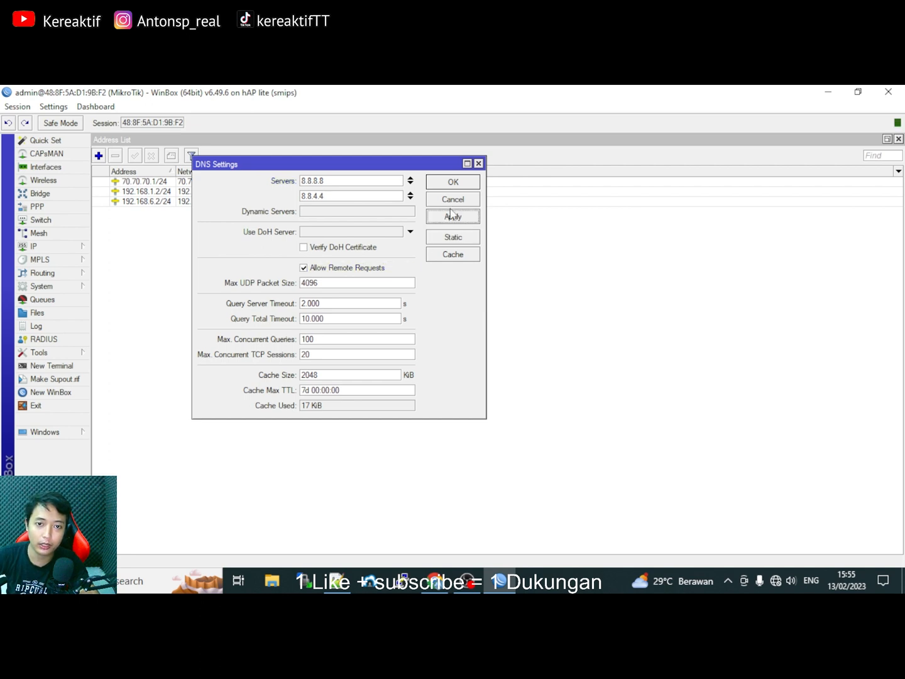
{"action": "left_click", "coordinate": [456, 184]}
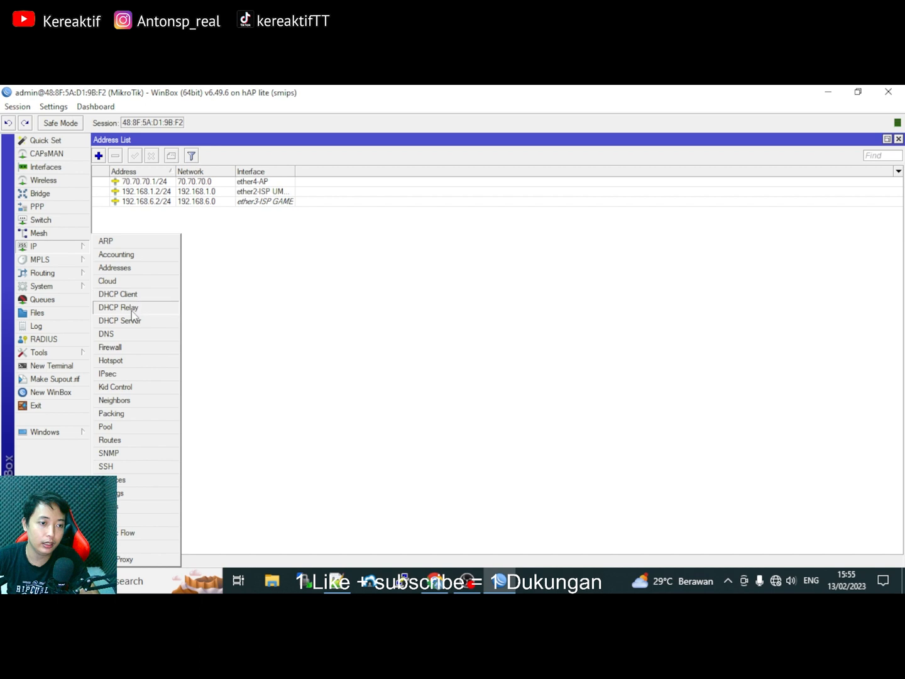
In Firewall > NAT, add a srcnat masquerade rule with Out. Interface ether2-ISP UMUM.
{"action": "left_click", "coordinate": [114, 351]}
{"action": "left_click", "coordinate": [258, 200]}
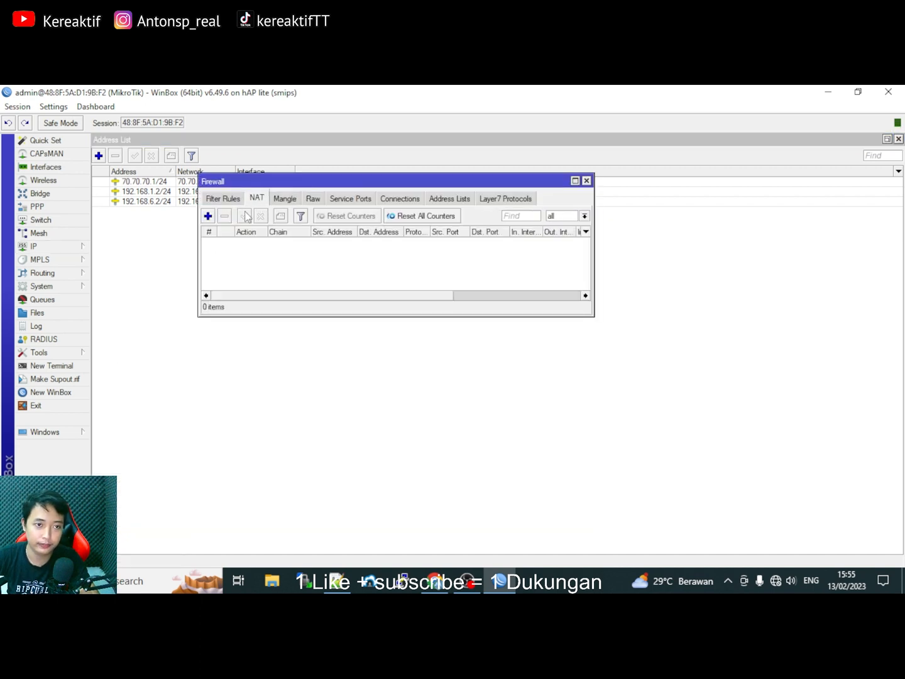
{"action": "left_click", "coordinate": [208, 217]}
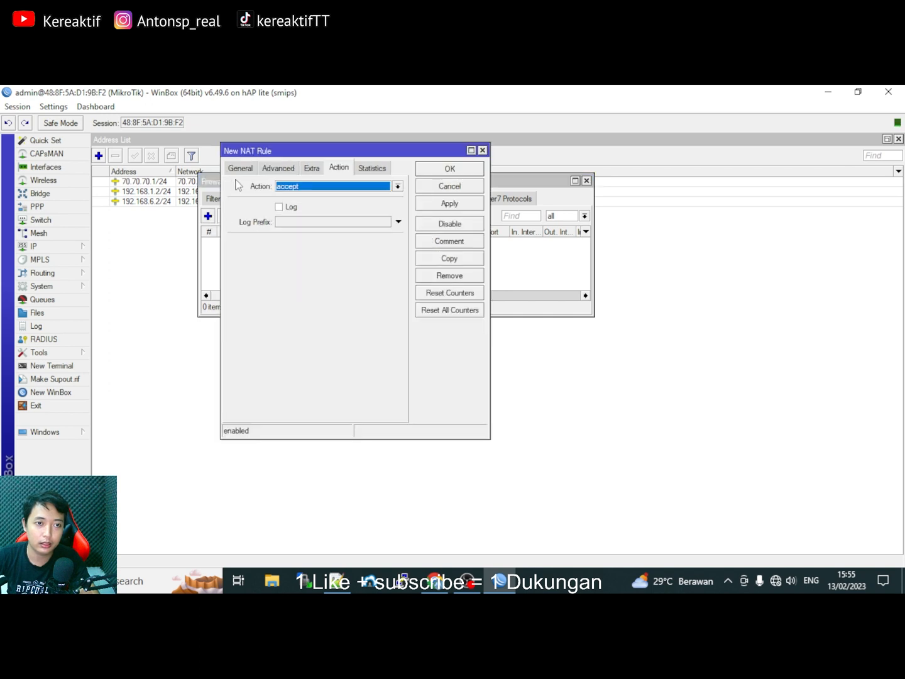
{"action": "left_click", "coordinate": [311, 185]}
{"action": "left_click", "coordinate": [299, 318]}
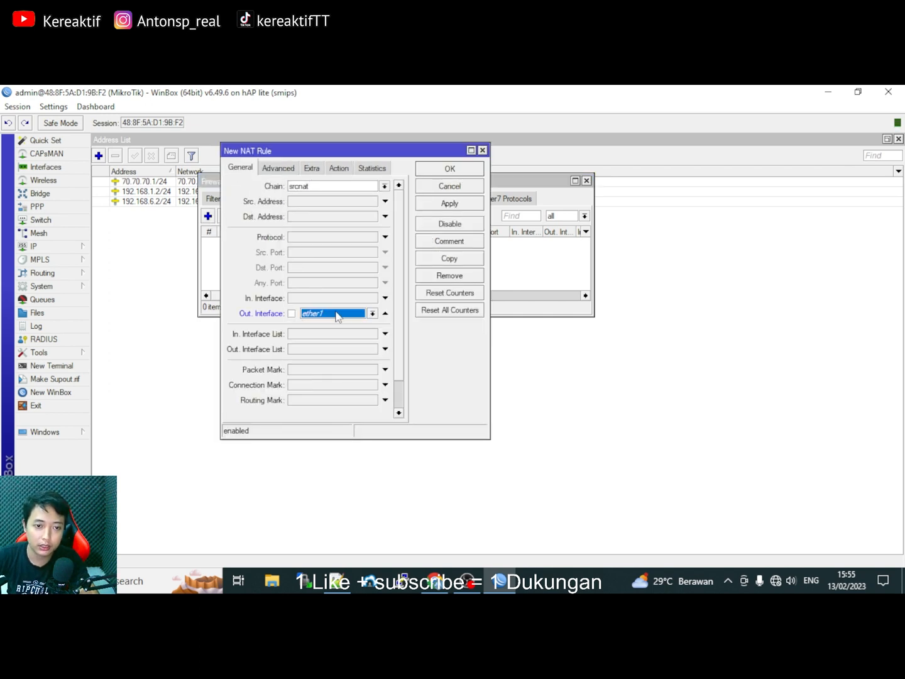
{"action": "left_click", "coordinate": [372, 314]}
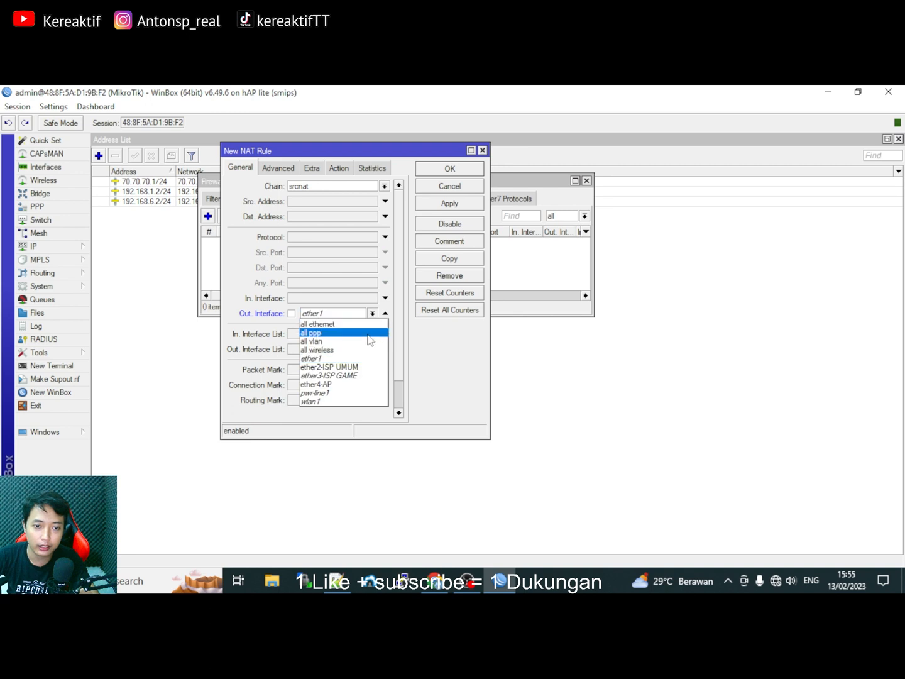
{"action": "left_click", "coordinate": [354, 367]}
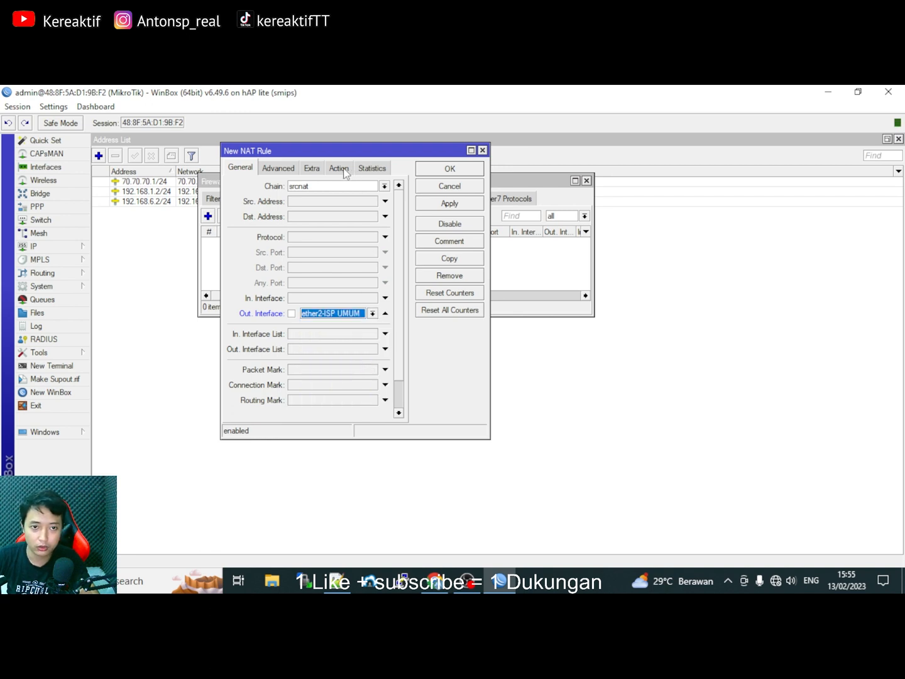
{"action": "left_click", "coordinate": [342, 169]}
{"action": "left_click", "coordinate": [339, 186]}
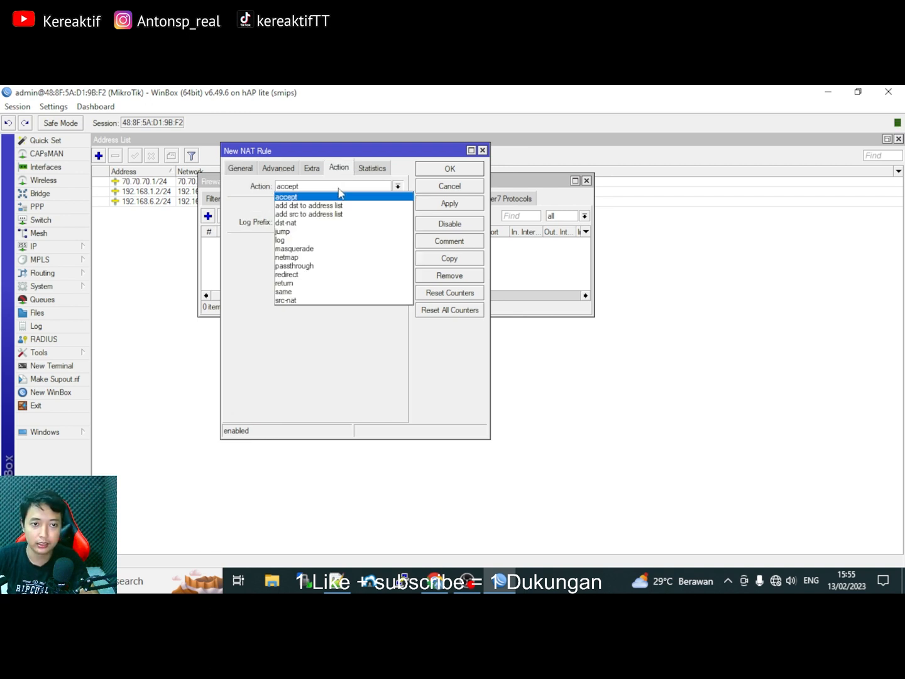
{"action": "left_click", "coordinate": [319, 249]}
{"action": "left_click", "coordinate": [435, 207]}
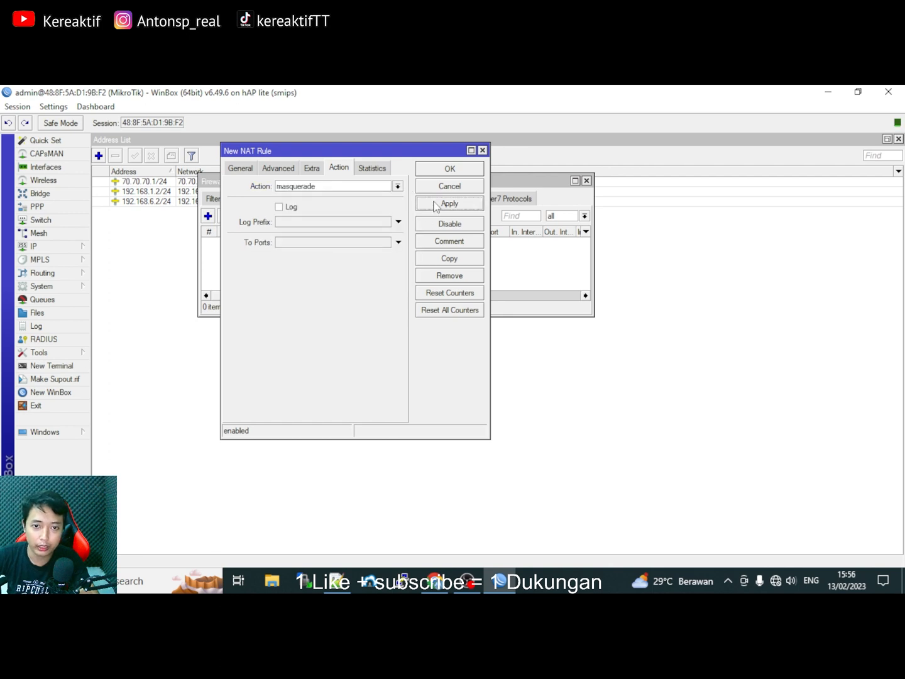
{"action": "left_click", "coordinate": [450, 170]}
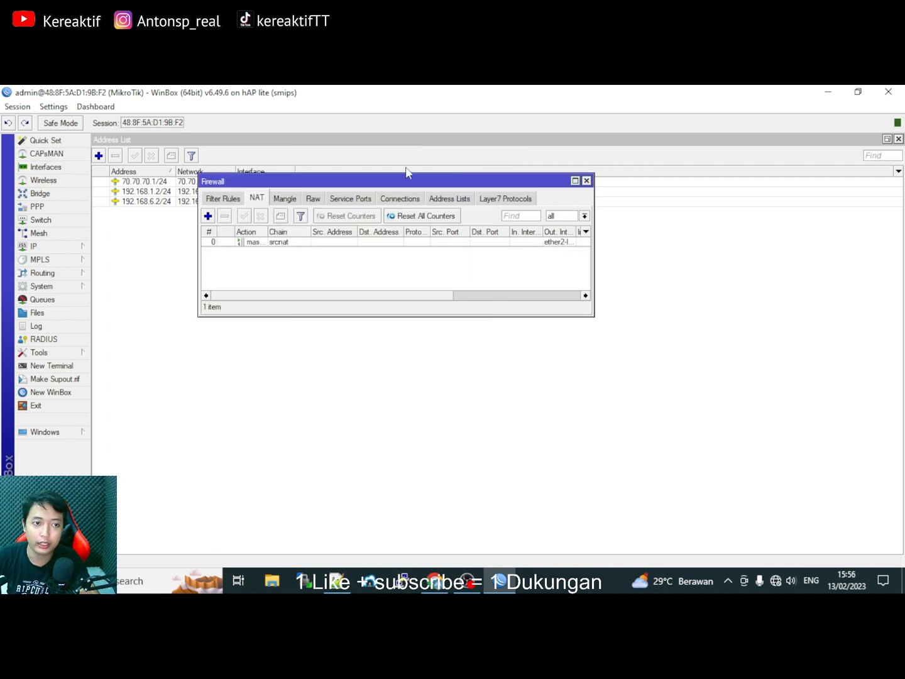
Add a second srcnat masquerade rule for ether3-ISP GAME and close Firewall.
{"action": "left_click", "coordinate": [206, 216]}
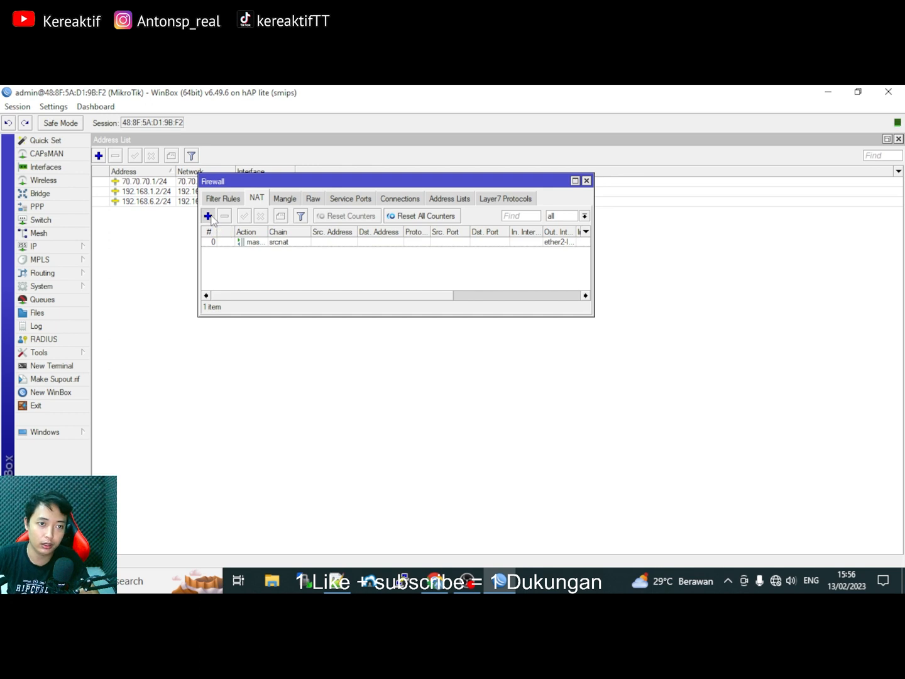
{"action": "left_click", "coordinate": [241, 168]}
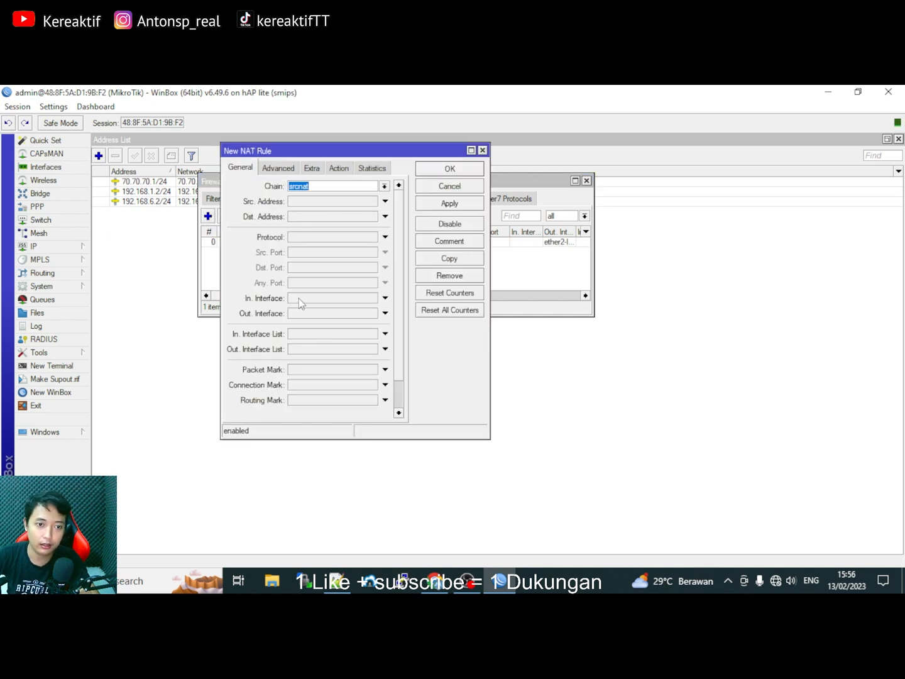
{"action": "left_click", "coordinate": [304, 313]}
{"action": "left_click", "coordinate": [372, 314]}
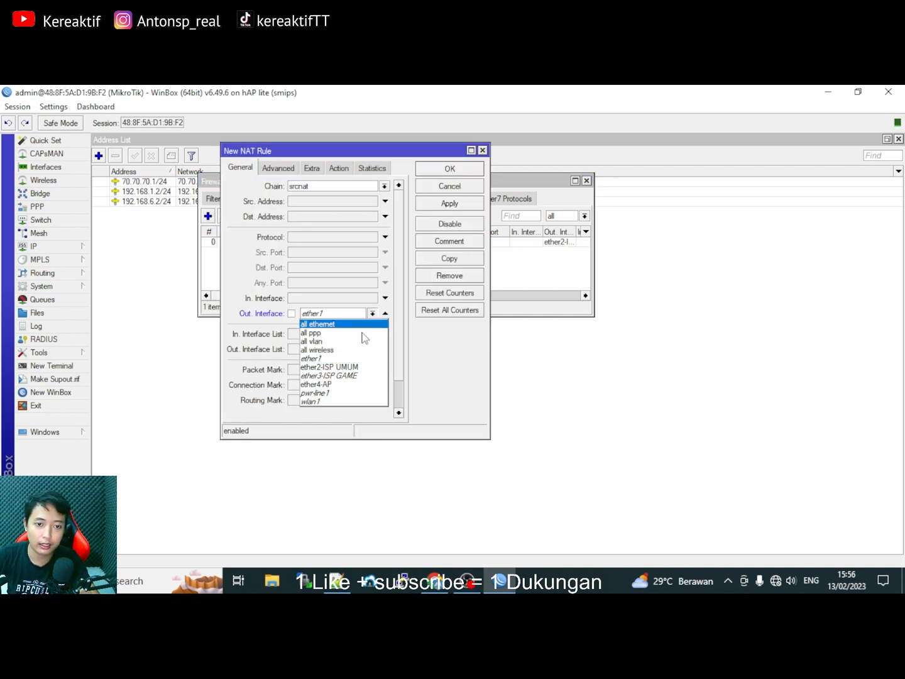
{"action": "left_click", "coordinate": [345, 376]}
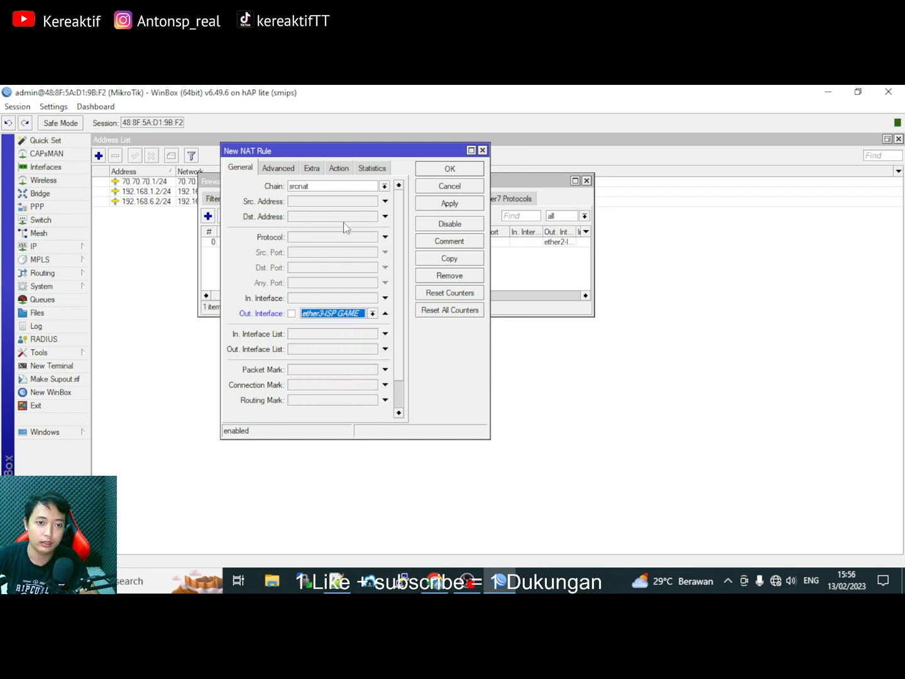
{"action": "left_click", "coordinate": [339, 168]}
{"action": "left_click", "coordinate": [338, 187]}
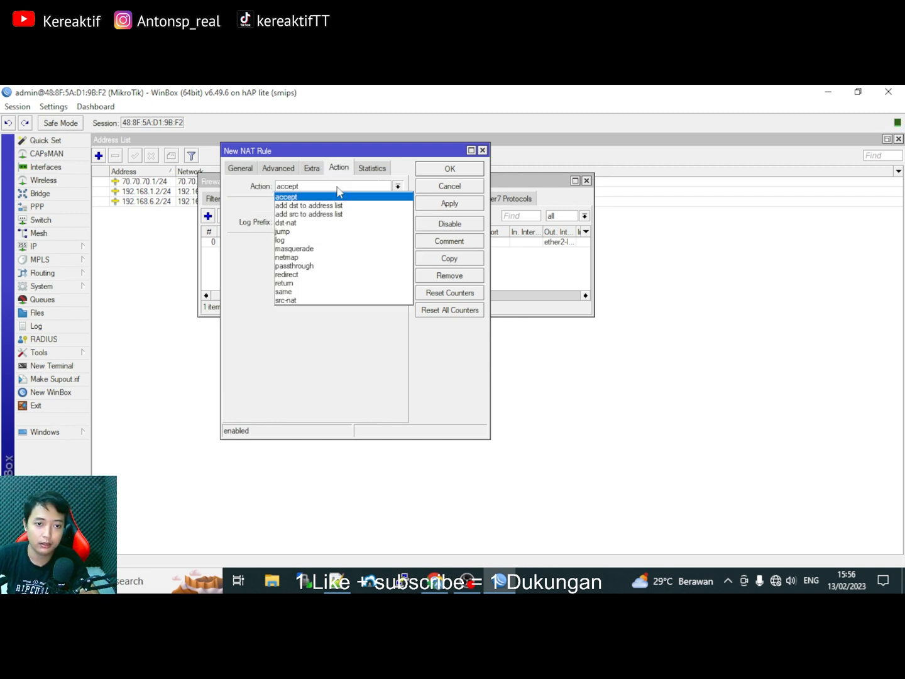
{"action": "left_click", "coordinate": [314, 248]}
{"action": "left_click", "coordinate": [427, 204]}
{"action": "left_click", "coordinate": [444, 171]}
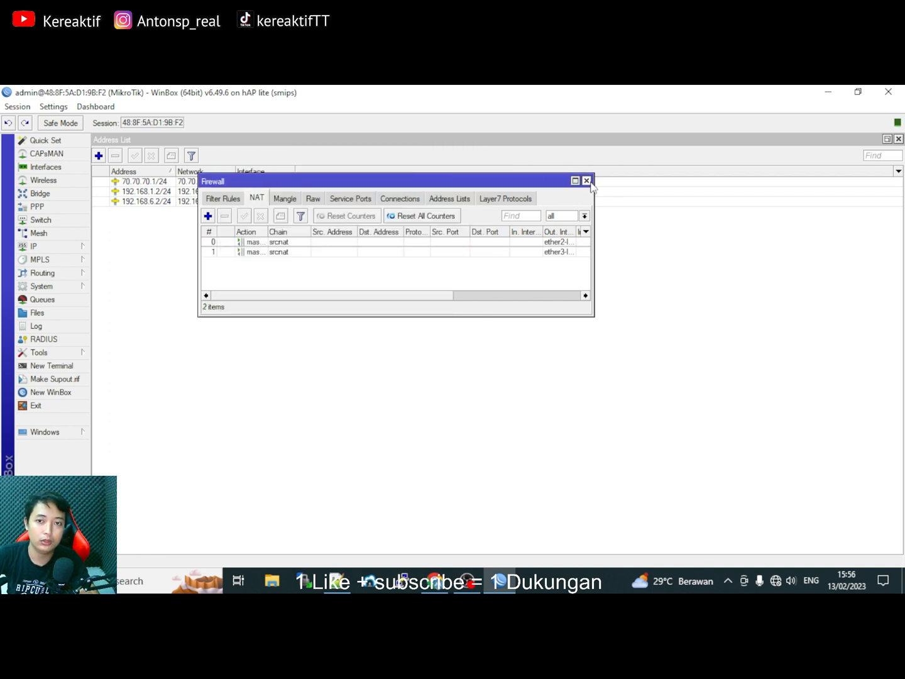
{"action": "left_click", "coordinate": [586, 181]}
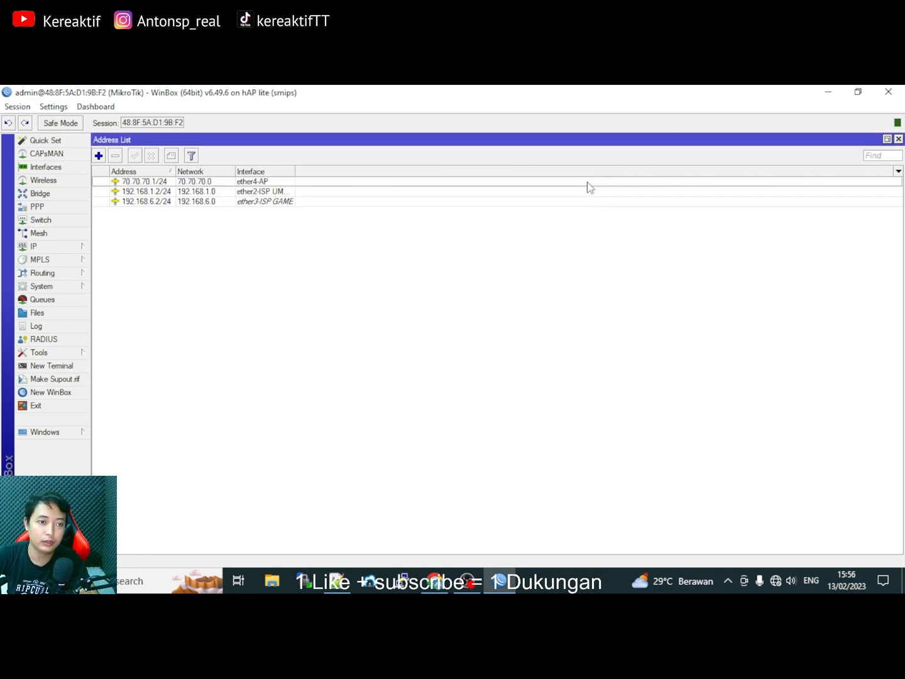
Open IP > DHCP Server and move the empty DHCP Server window aside.
{"action": "left_click", "coordinate": [38, 251]}
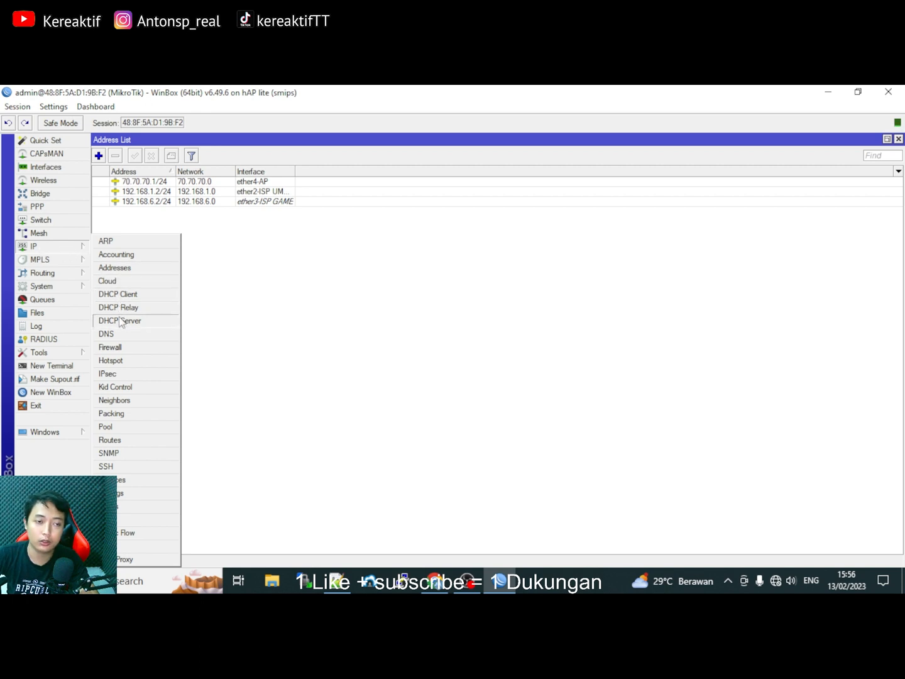
{"action": "left_click", "coordinate": [40, 248]}
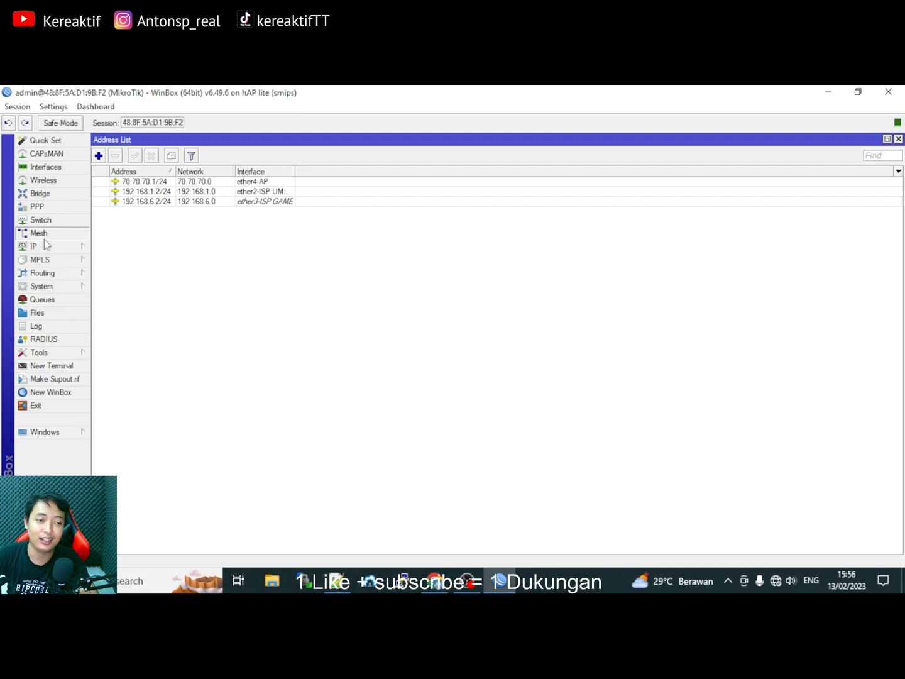
{"action": "left_click", "coordinate": [40, 249]}
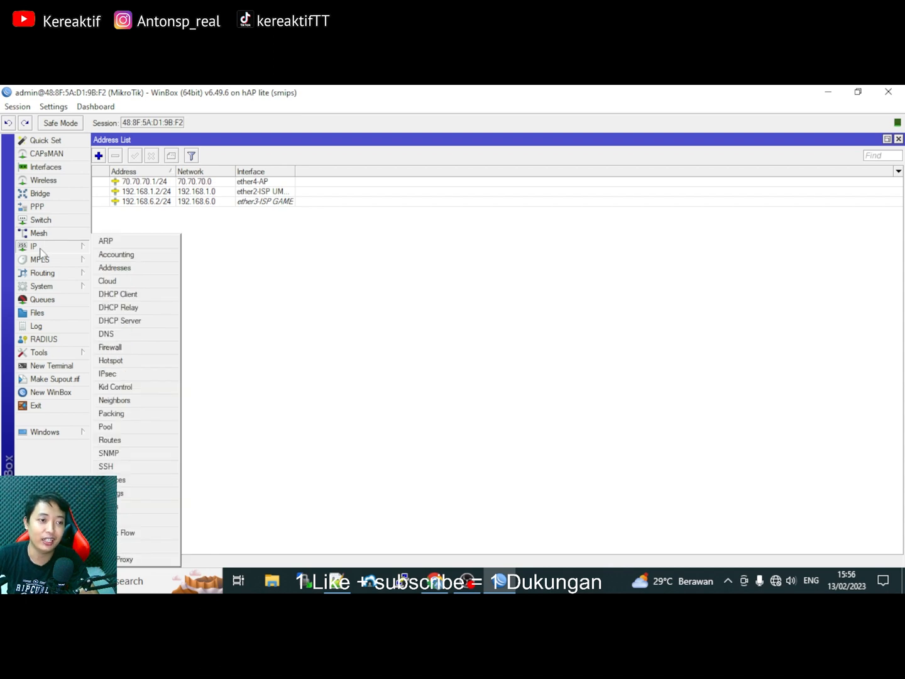
{"action": "left_click", "coordinate": [125, 322]}
{"action": "left_click_drag", "start_coordinate": [344, 233], "coordinate": [303, 209]}
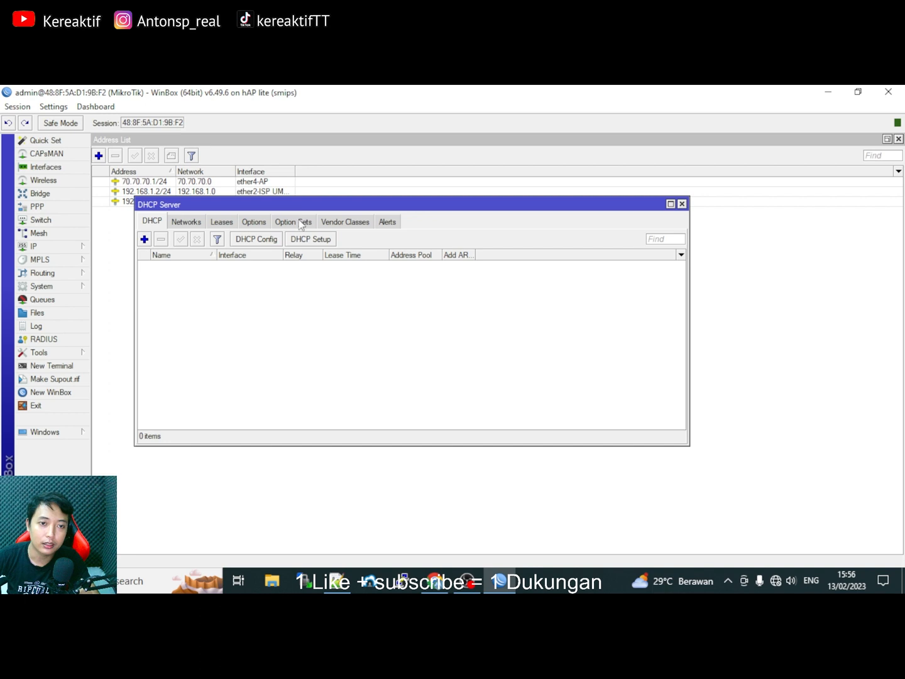
Run DHCP Setup on ether4-AP, accepting 70.70.70.0/24 and gateway 70.70.70.1, up to the address range.
{"action": "left_click", "coordinate": [310, 239]}
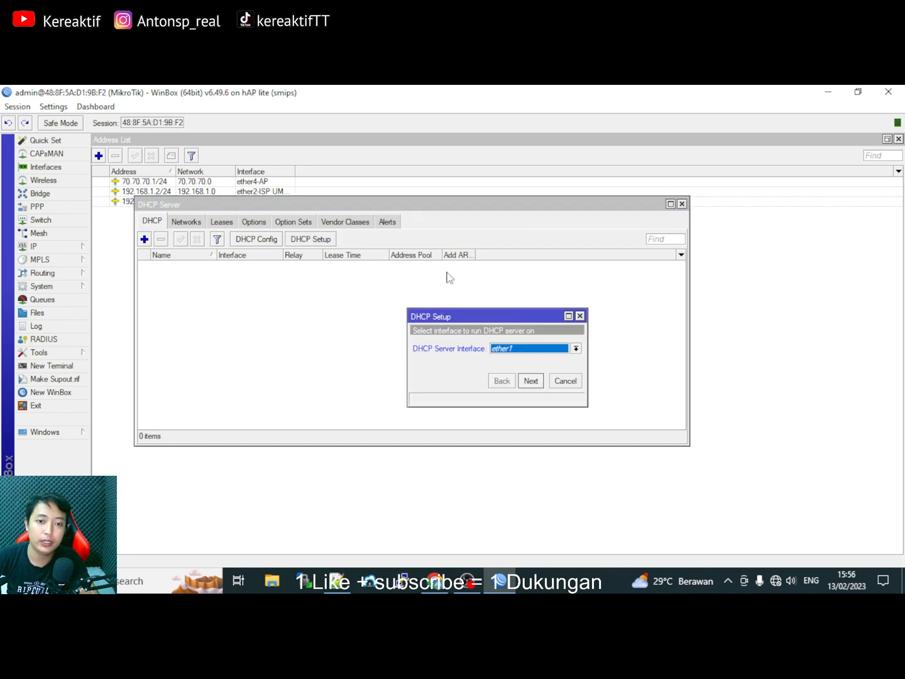
{"action": "left_click", "coordinate": [575, 348]}
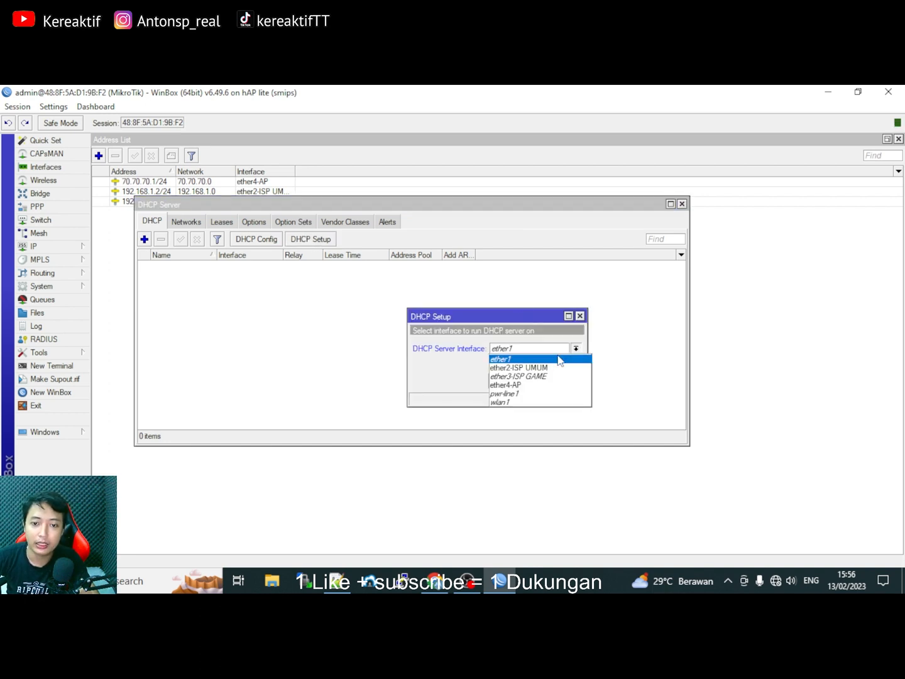
{"action": "left_click", "coordinate": [537, 386]}
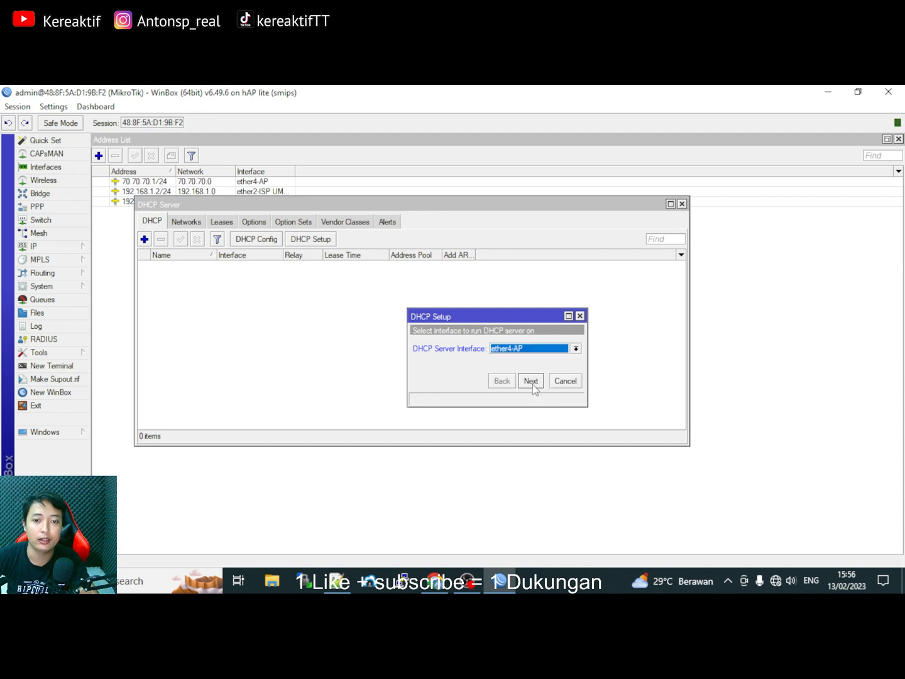
{"action": "left_click", "coordinate": [531, 381]}
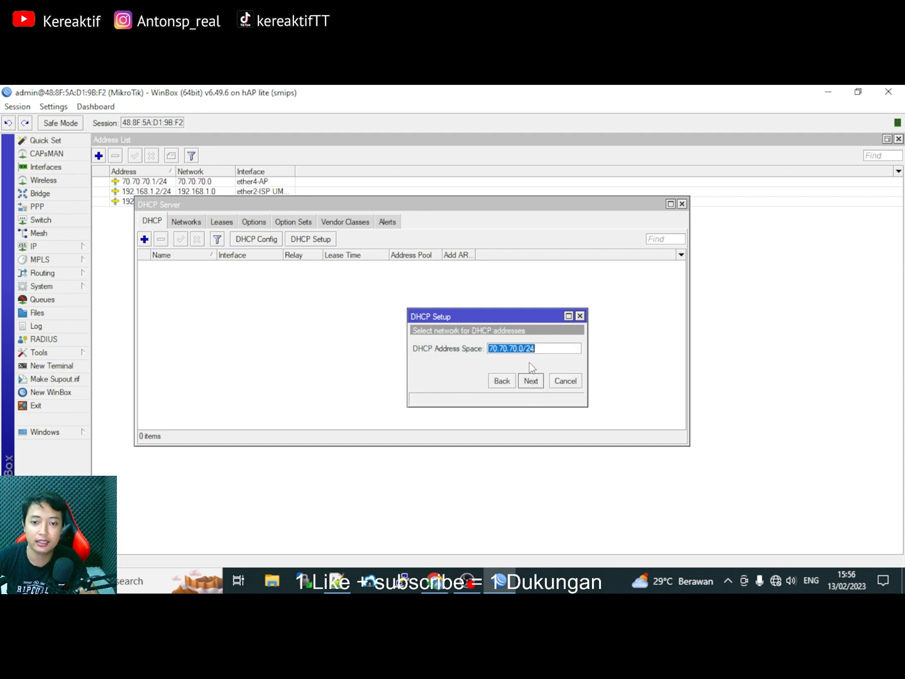
{"action": "left_click", "coordinate": [532, 383]}
{"action": "left_click", "coordinate": [532, 382]}
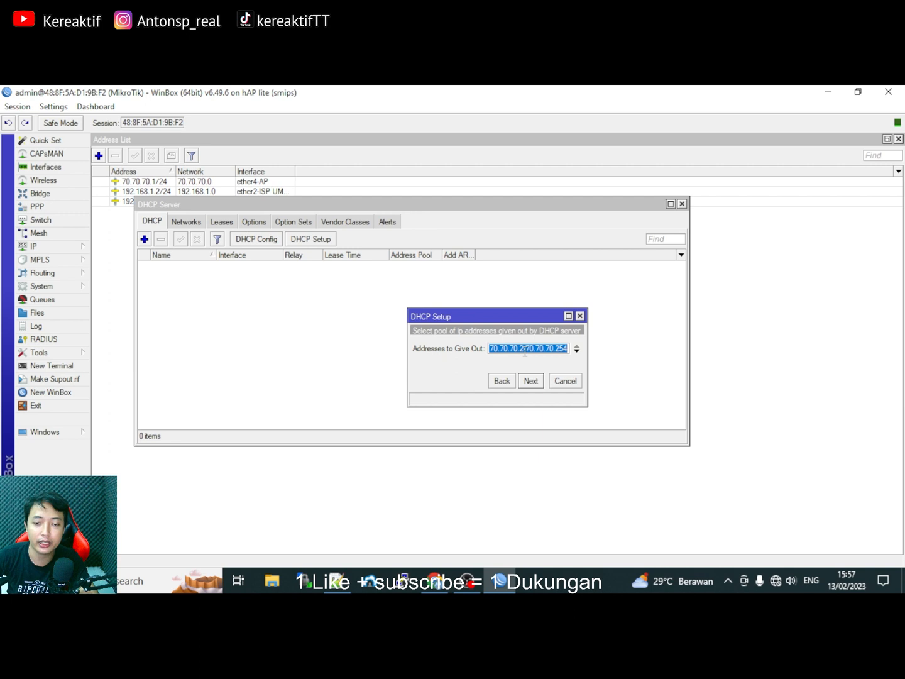
{"action": "left_click", "coordinate": [525, 351]}
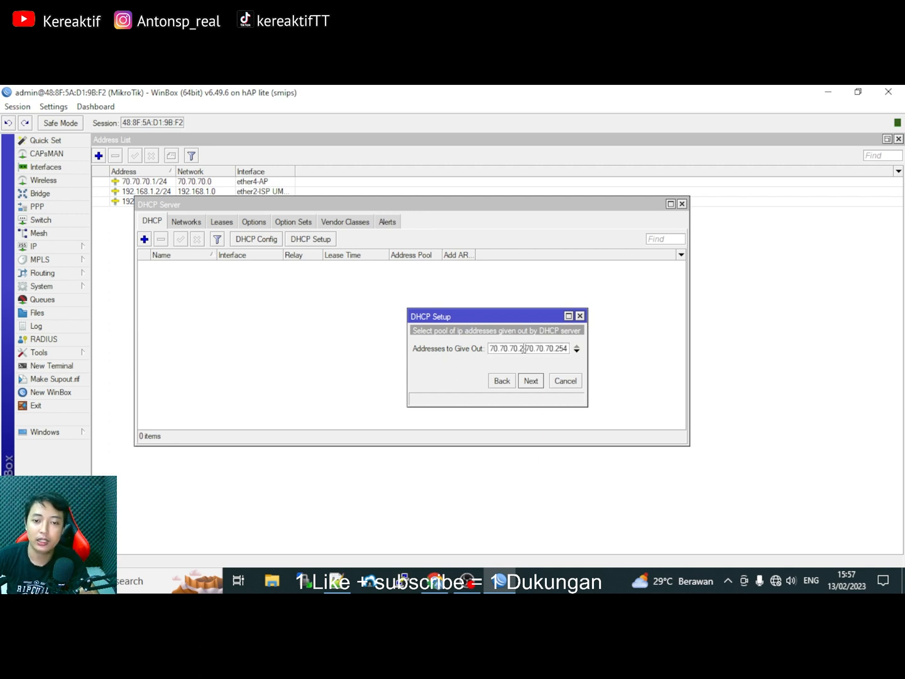
{"action": "left_click_drag", "start_coordinate": [524, 348], "coordinate": [519, 349]}
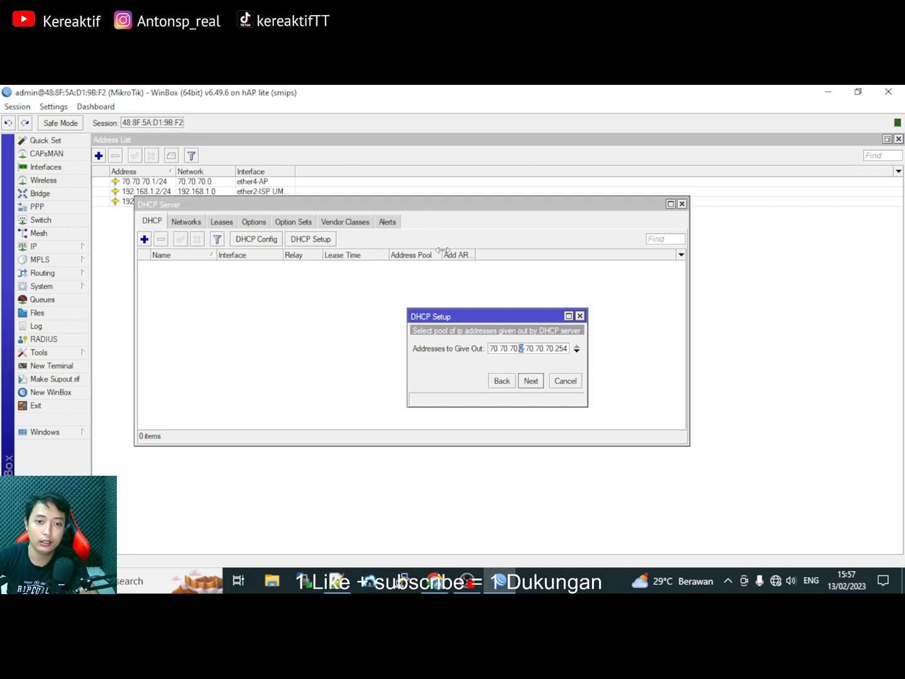
{"action": "left_click_drag", "start_coordinate": [438, 205], "coordinate": [495, 232]}
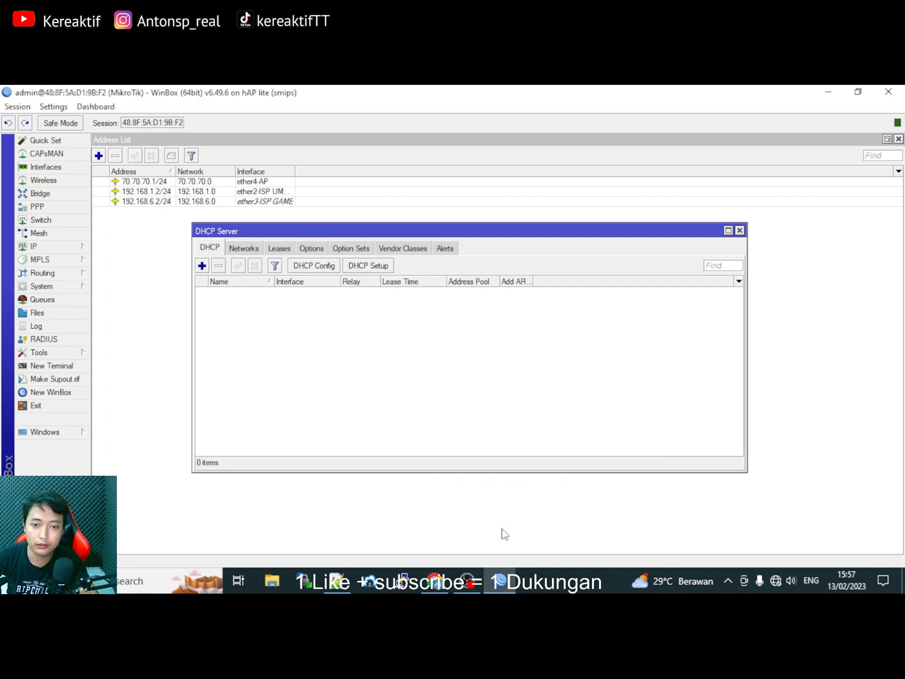
Change the DHCP pool start to 70.70.70.10, keeping the range end at 70.70.70.254.
{"action": "left_click", "coordinate": [367, 265]}
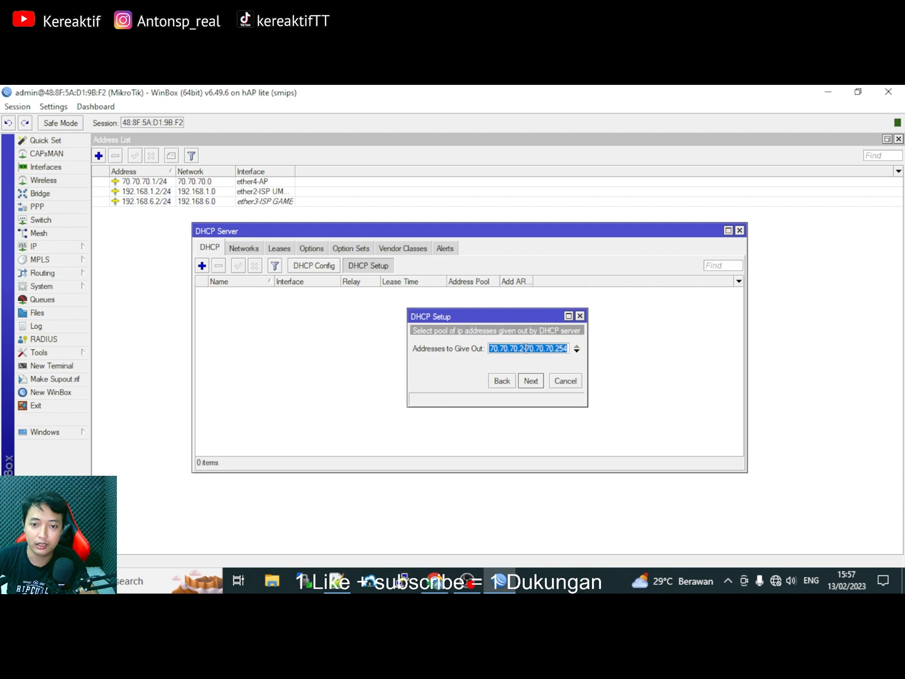
{"action": "left_click", "coordinate": [526, 348]}
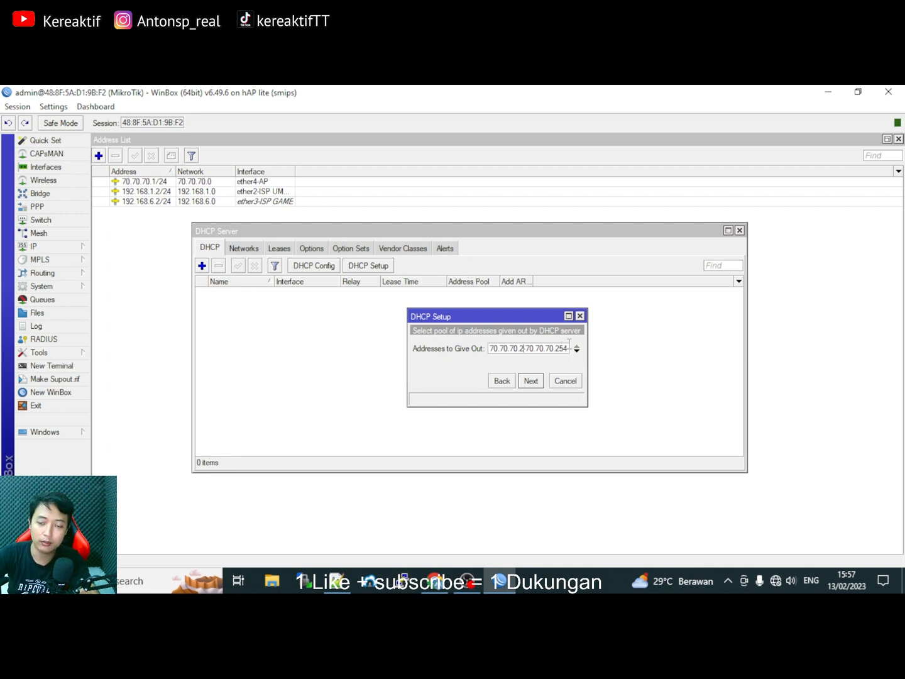
{"action": "key", "text": "BackSpace"}
{"action": "type", "text": "10"}
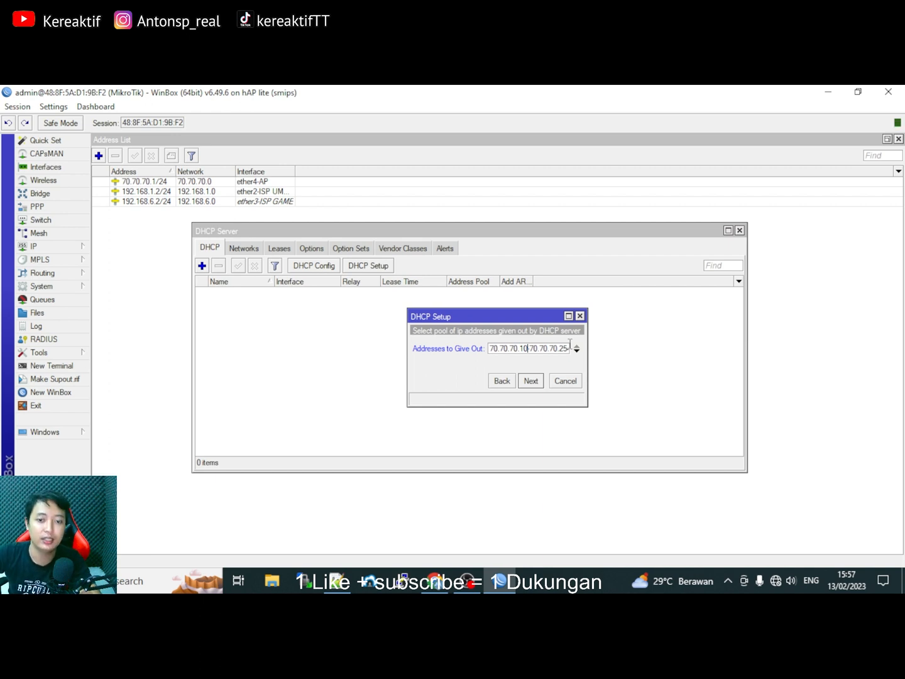
{"action": "left_click", "coordinate": [528, 350]}
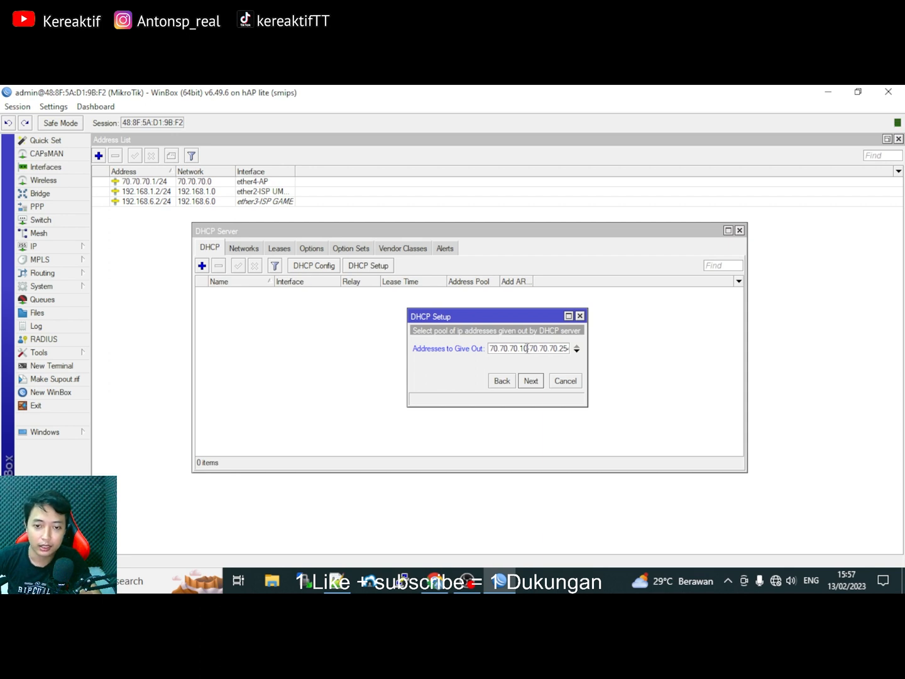
{"action": "key", "text": "shift+Left"}
{"action": "key", "text": "shift+Left"}
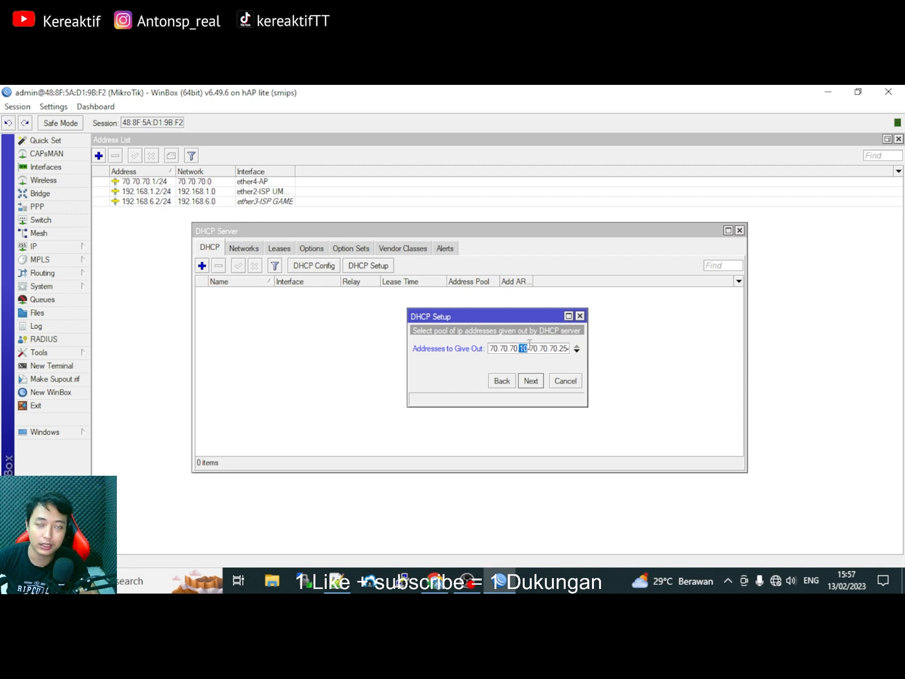
{"action": "key", "text": "End"}
{"action": "key", "text": "shift+Left"}
{"action": "key", "text": "shift+Left"}
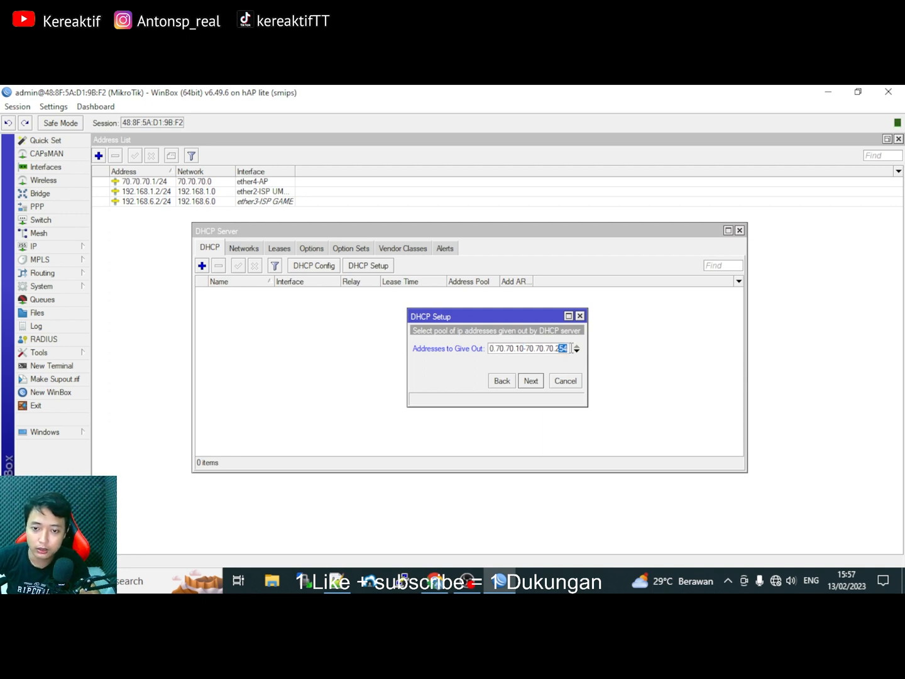
Accept DNS 8.8.8.8/8.8.4.4 and the 00:10:00 lease, finish setup, and close the DHCP list.
{"action": "left_click", "coordinate": [534, 384]}
{"action": "left_click", "coordinate": [534, 383]}
{"action": "left_click", "coordinate": [536, 383]}
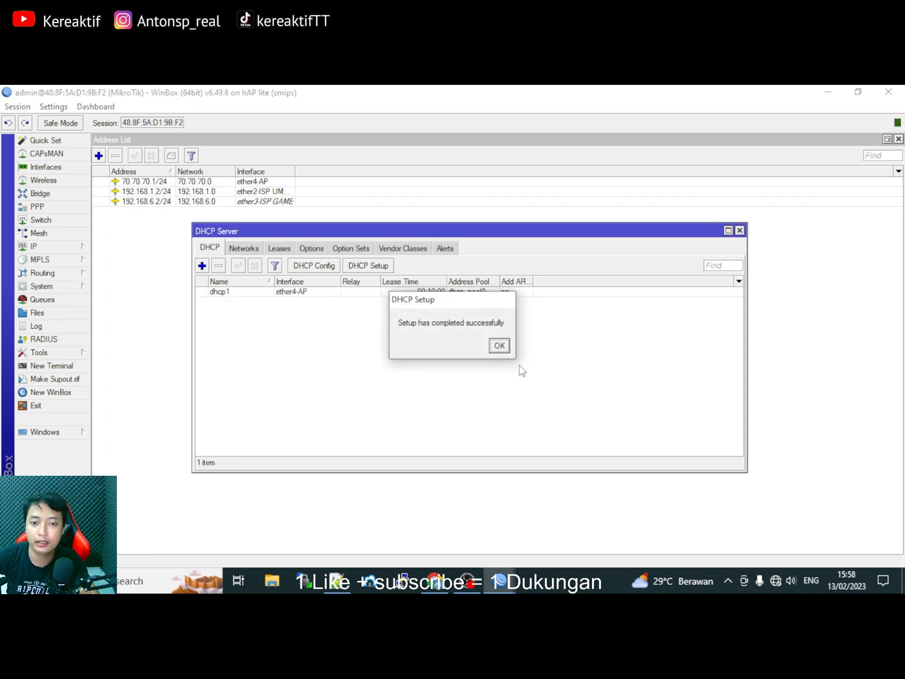
{"action": "left_click", "coordinate": [500, 347]}
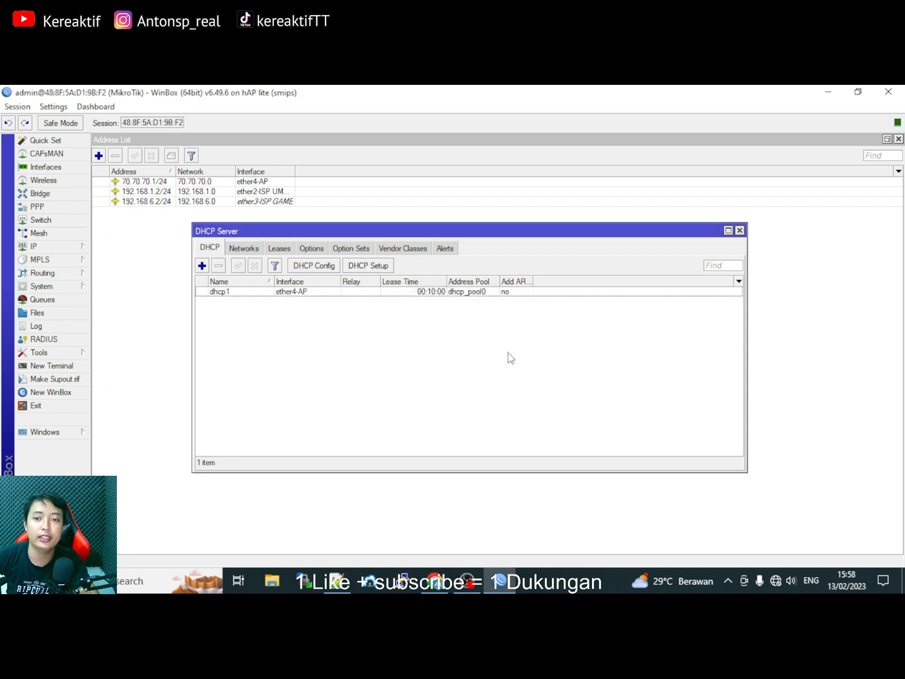
{"action": "left_click", "coordinate": [740, 230]}
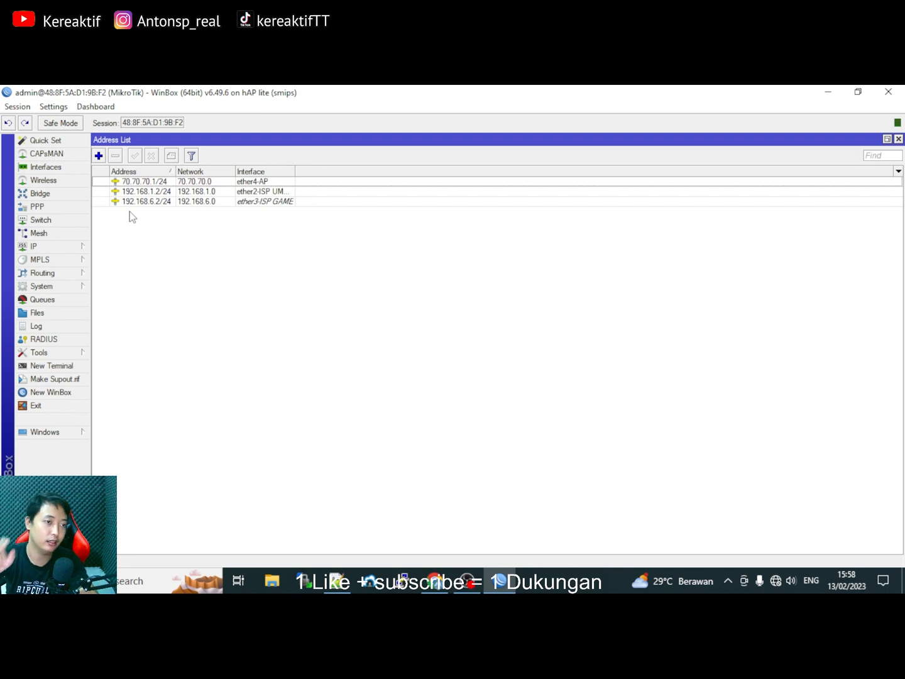
In Firewall > Mangle, add a prerouting rule with protocol tcp and Dst. Port matching enabled.
{"action": "left_click", "coordinate": [49, 251]}
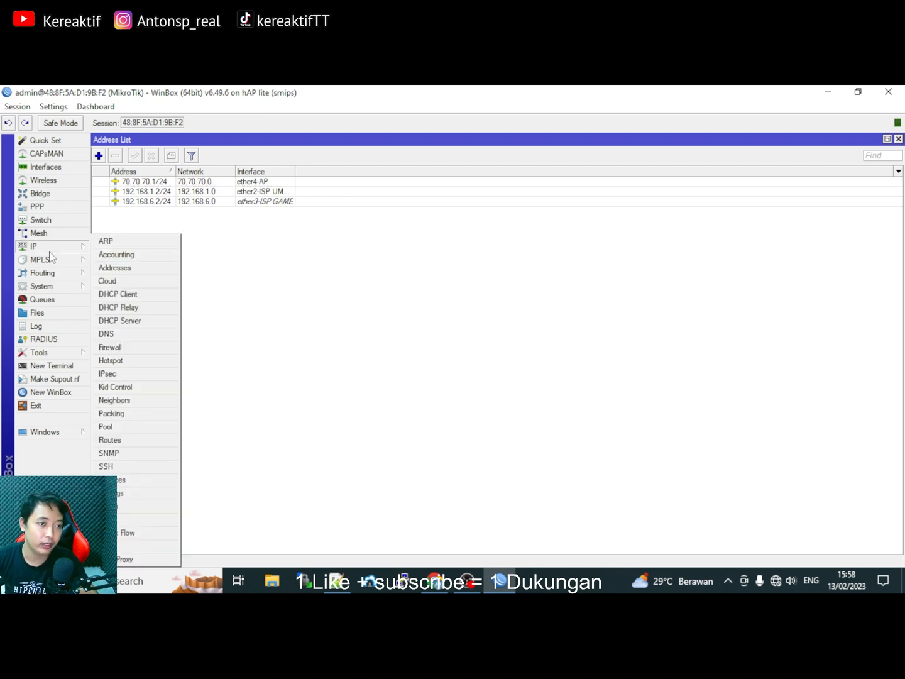
{"action": "left_click", "coordinate": [112, 348]}
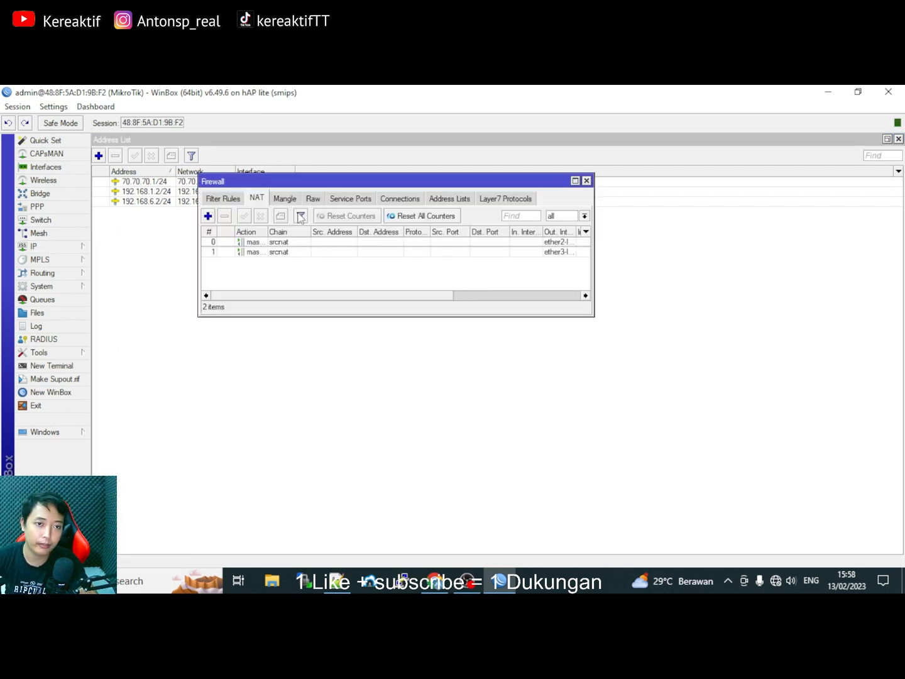
{"action": "left_click", "coordinate": [286, 199]}
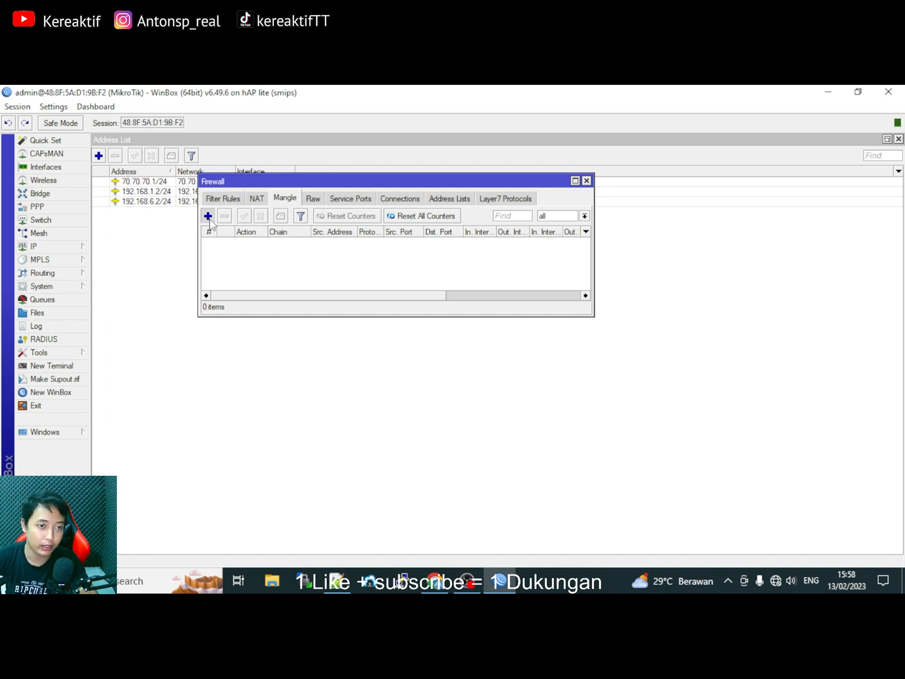
{"action": "left_click", "coordinate": [206, 216]}
{"action": "left_click", "coordinate": [159, 158]}
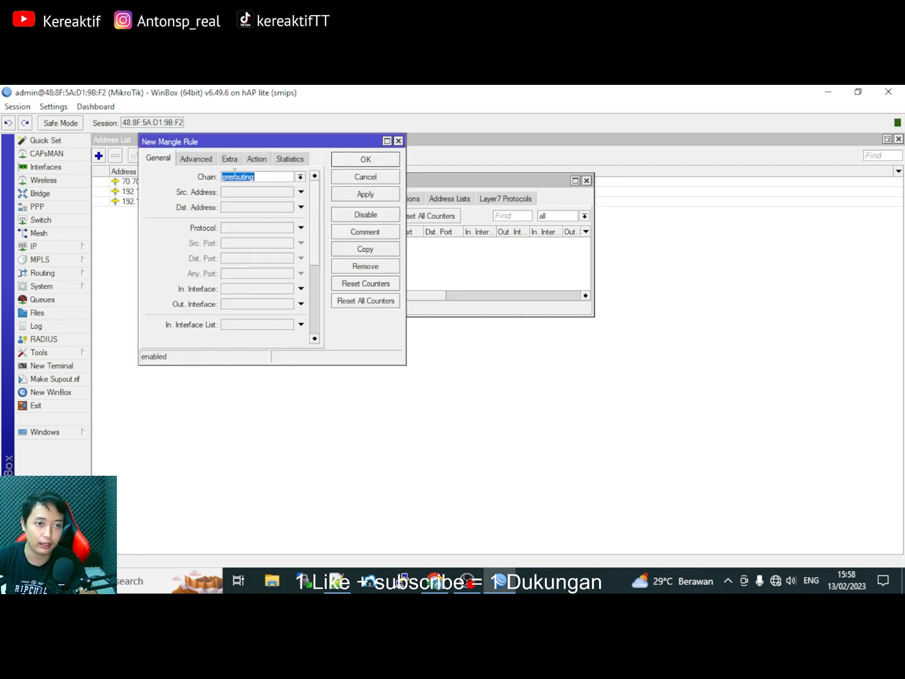
{"action": "left_click", "coordinate": [255, 177]}
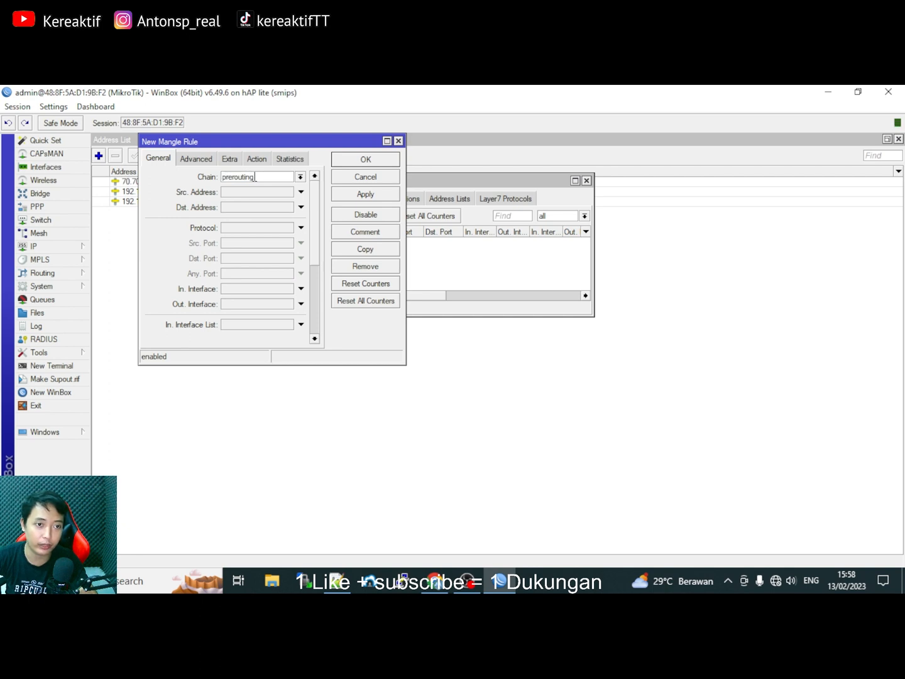
{"action": "left_click", "coordinate": [258, 230]}
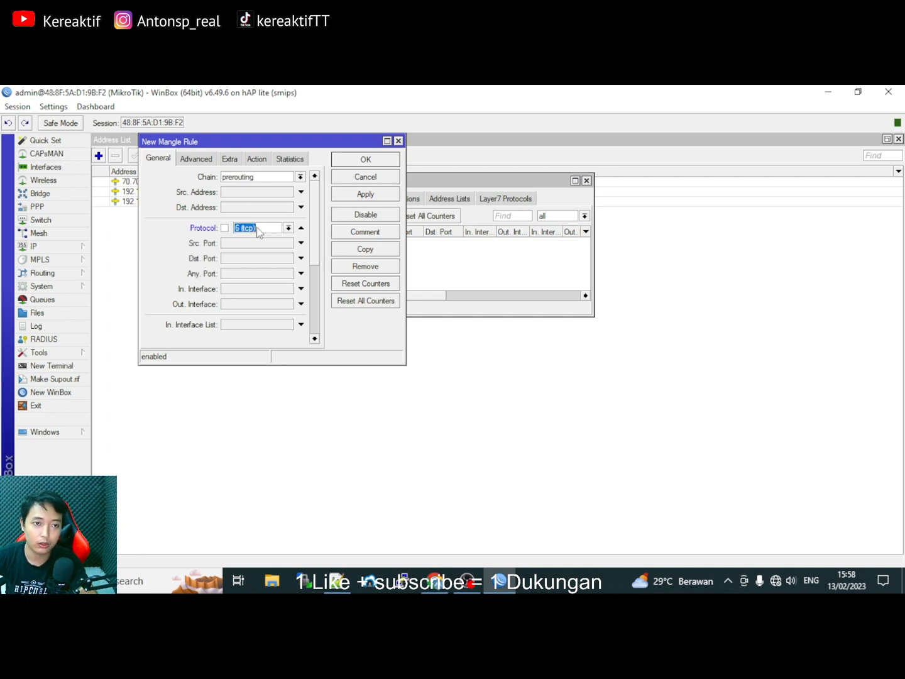
{"action": "left_click", "coordinate": [288, 229]}
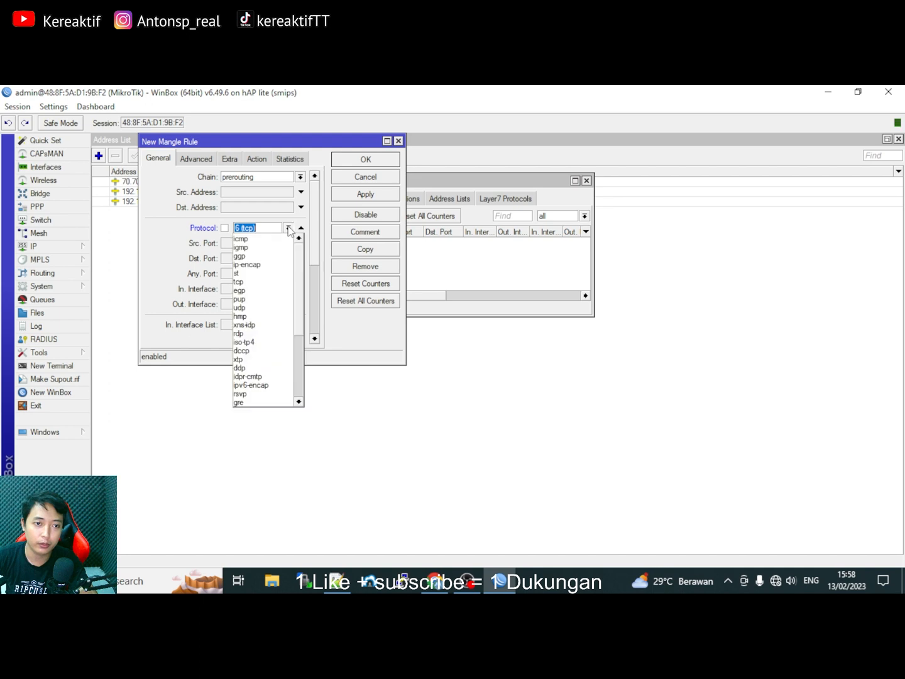
{"action": "left_click", "coordinate": [258, 282]}
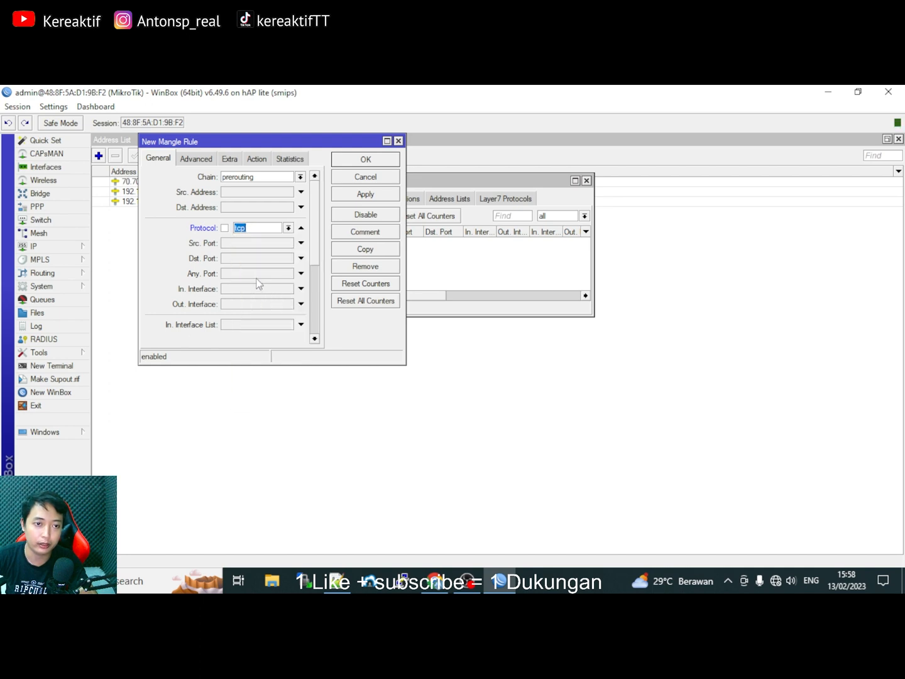
{"action": "left_click", "coordinate": [228, 257]}
{"action": "left_click", "coordinate": [337, 581]}
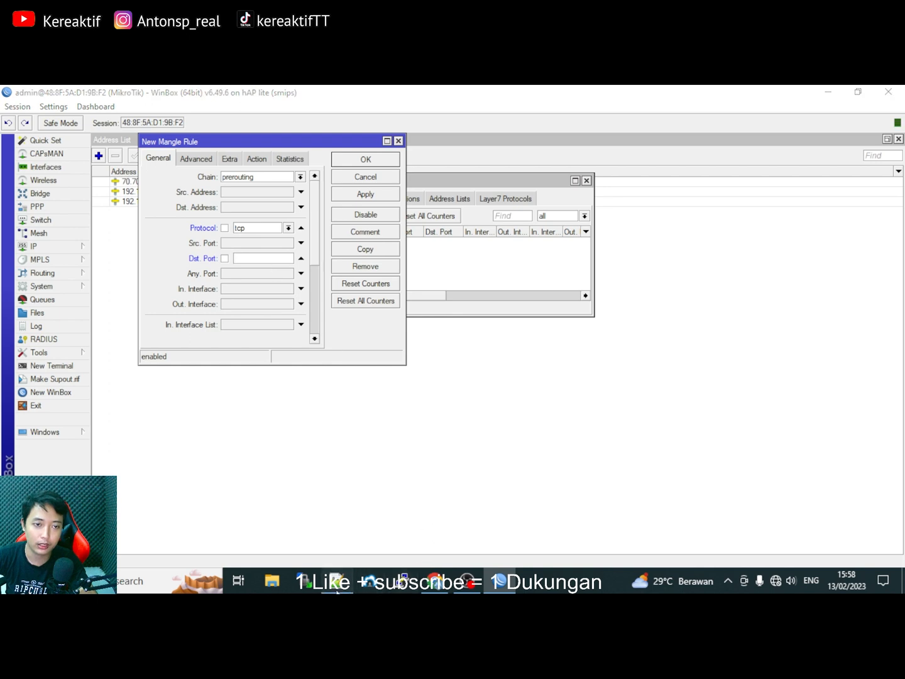
Copy the tcp port line 4500-6000,30220,30101 from Notepad++ and return to the Dst. Port field.
{"action": "left_click", "coordinate": [575, 140]}
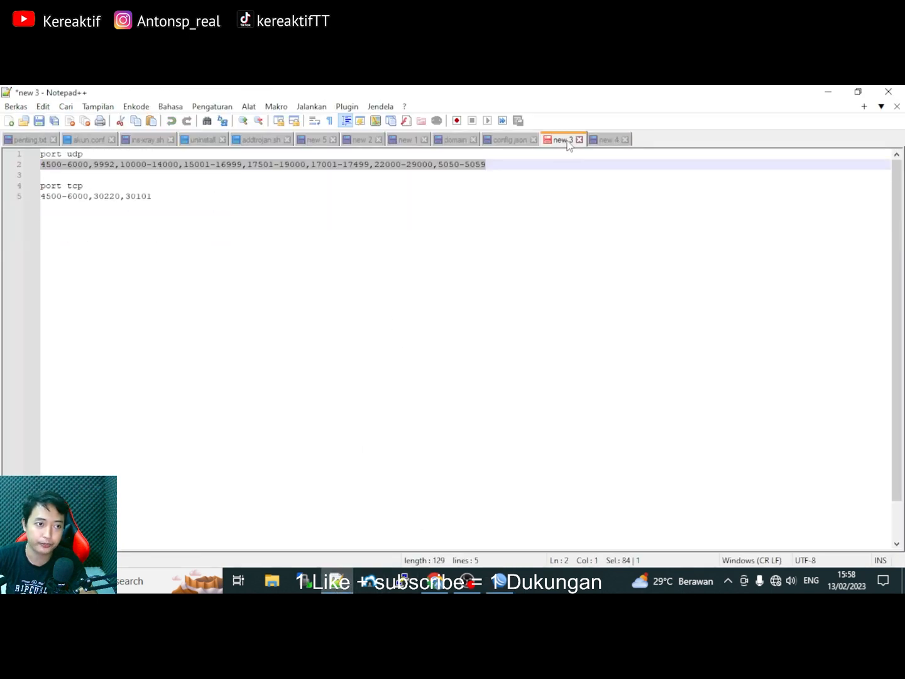
{"action": "left_click", "coordinate": [156, 198]}
{"action": "left_click_drag", "start_coordinate": [154, 196], "coordinate": [52, 165]}
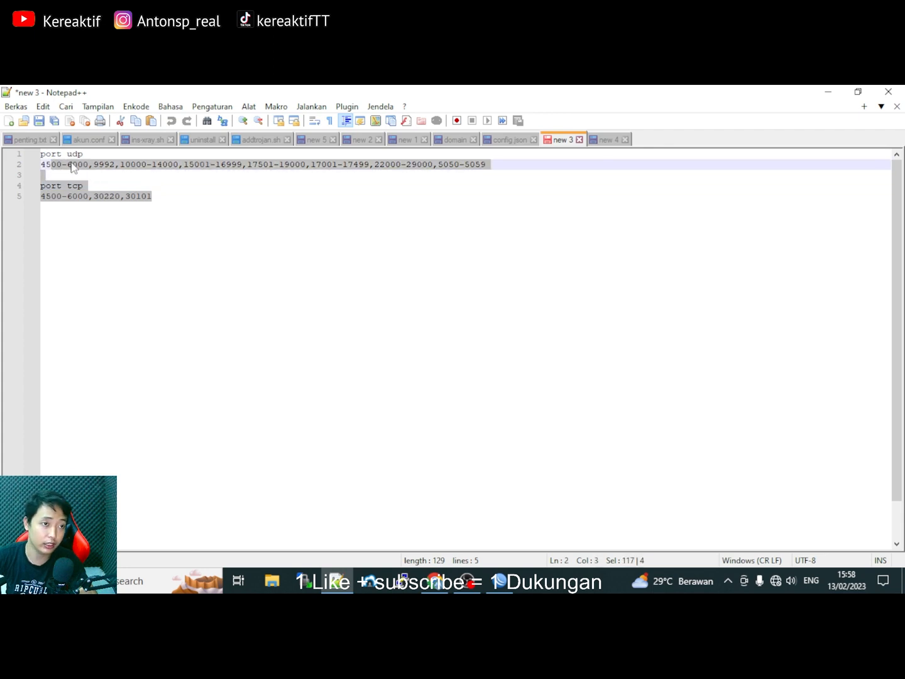
{"action": "left_click", "coordinate": [72, 164]}
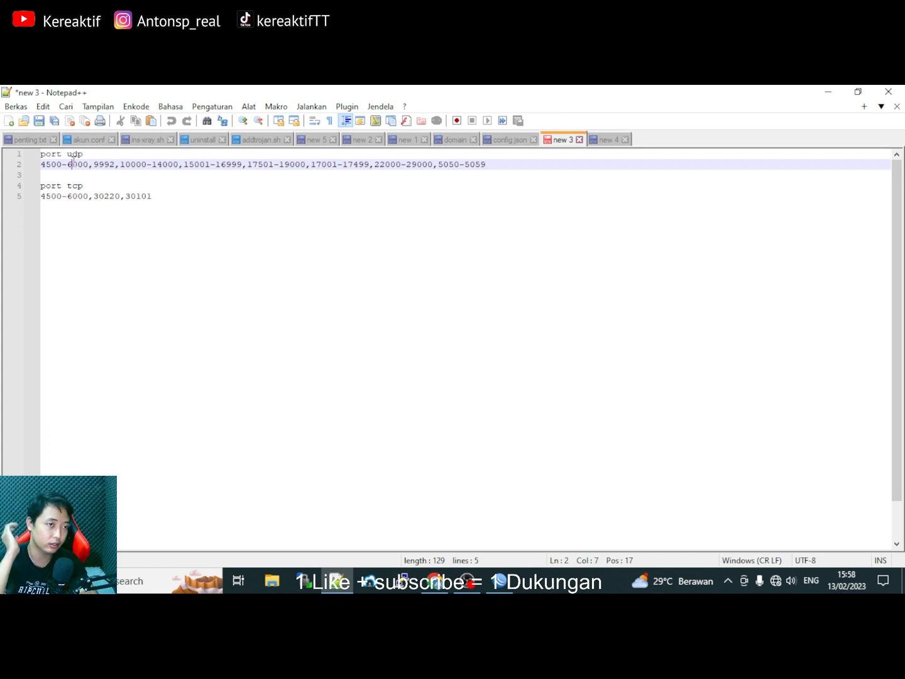
{"action": "left_click", "coordinate": [151, 198]}
{"action": "left_click_drag", "start_coordinate": [87, 200], "coordinate": [39, 197]}
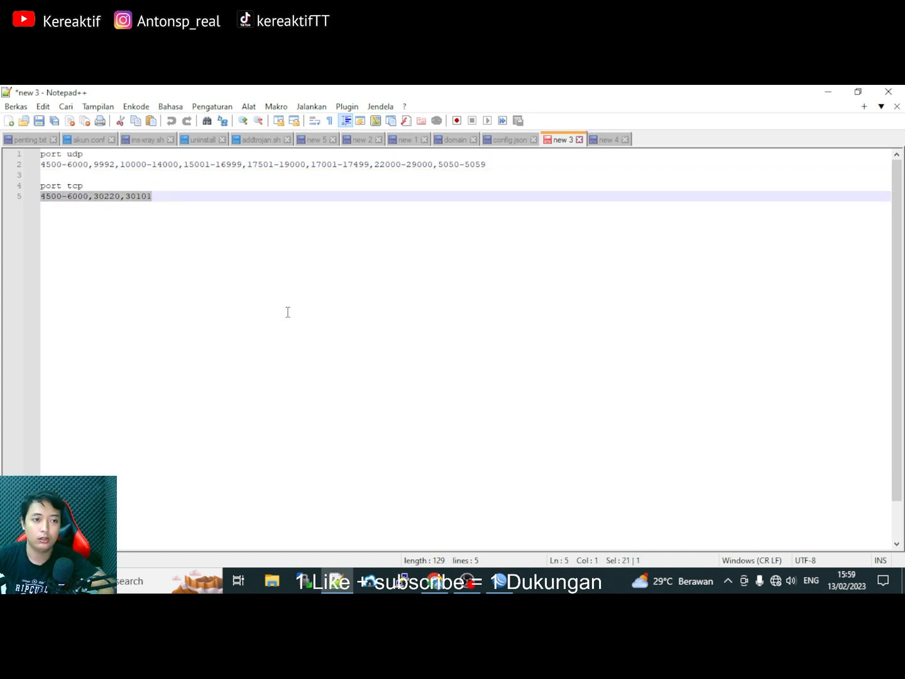
{"action": "key", "text": "alt+Tab"}
{"action": "left_click", "coordinate": [245, 258]}
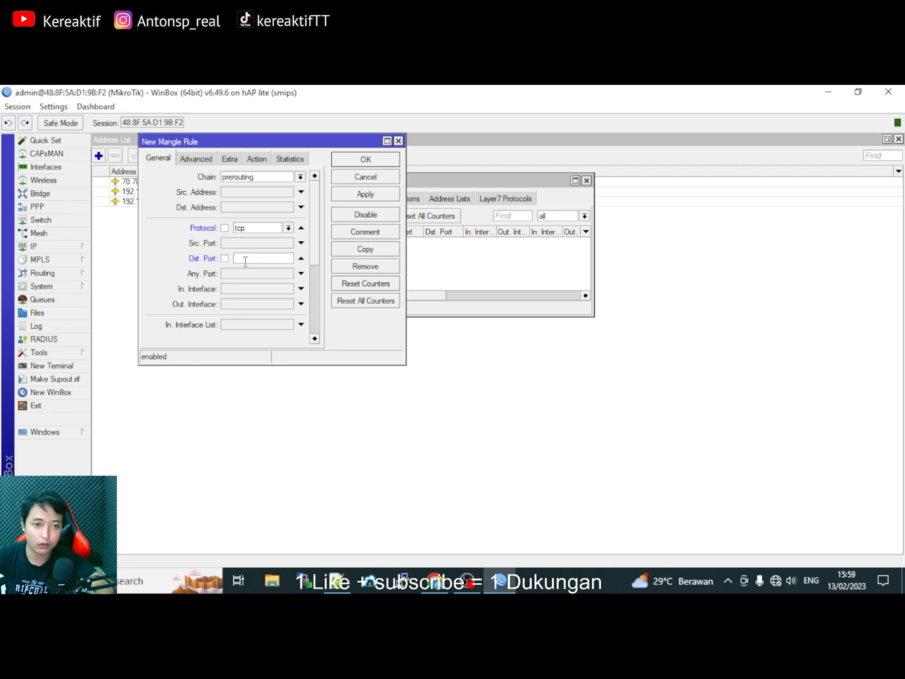
Paste the tcp ports and set the action to mark routing with new routing mark portgame.
{"action": "key", "text": "ctrl+v"}
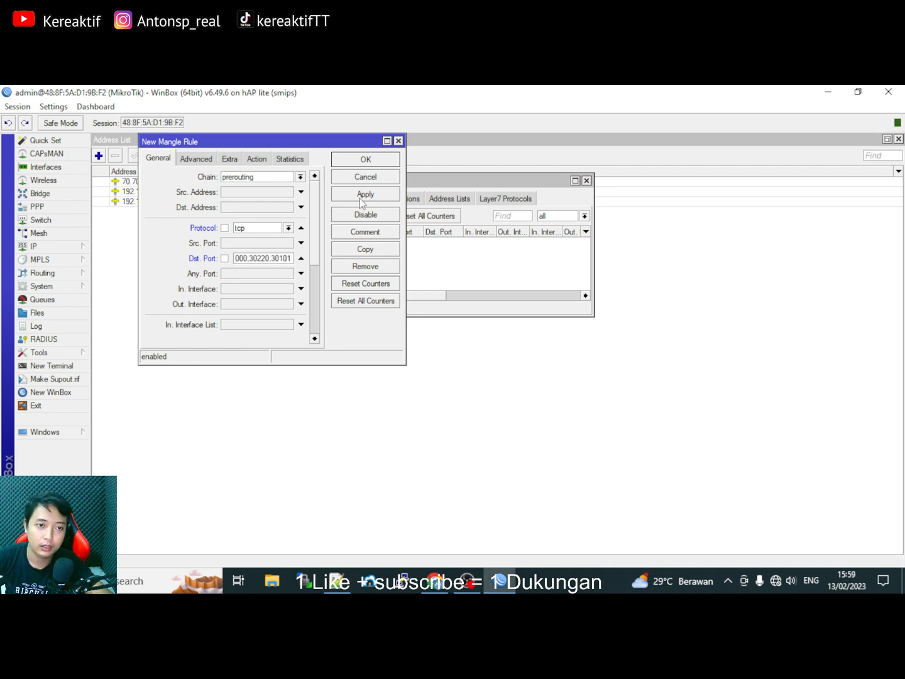
{"action": "left_click", "coordinate": [258, 160]}
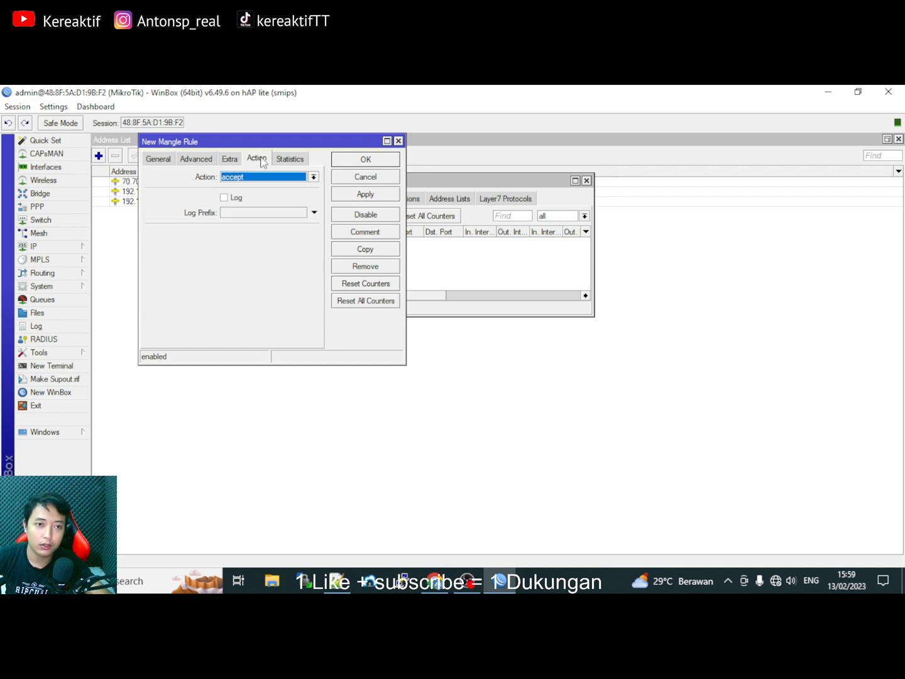
{"action": "left_click", "coordinate": [254, 178]}
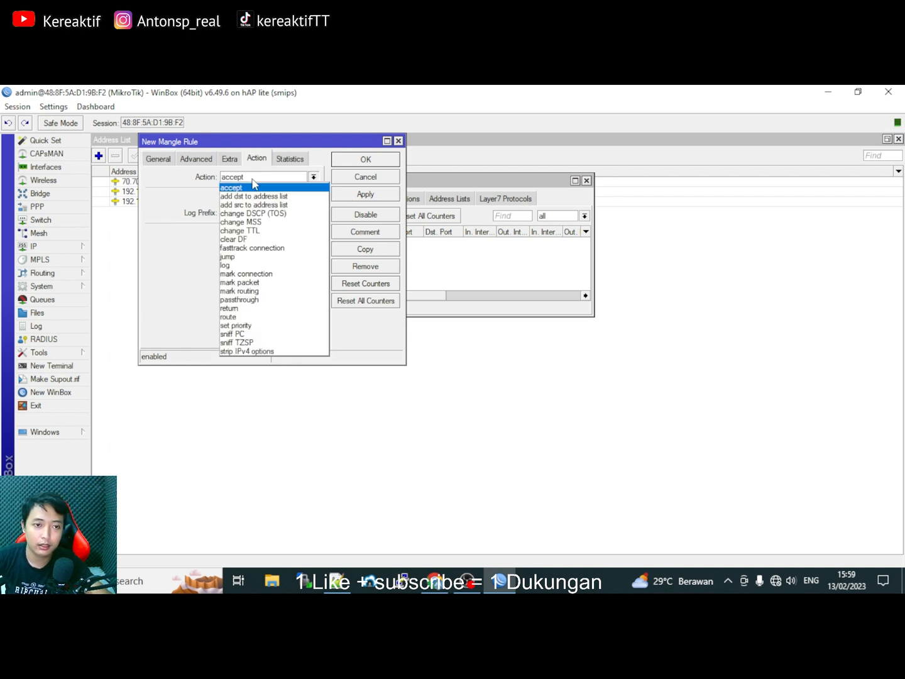
{"action": "left_click", "coordinate": [240, 291]}
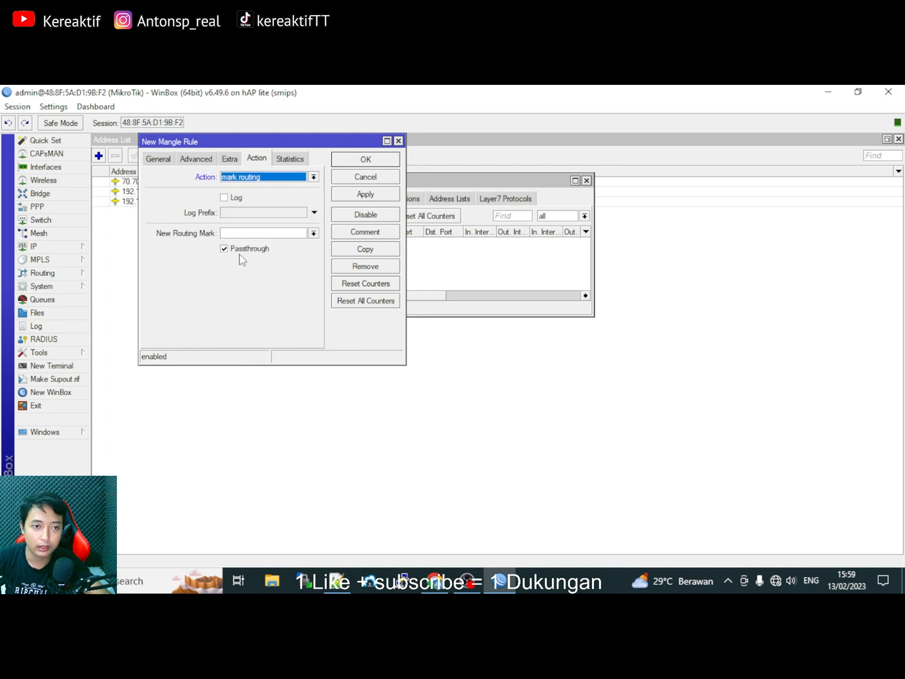
{"action": "left_click", "coordinate": [246, 233]}
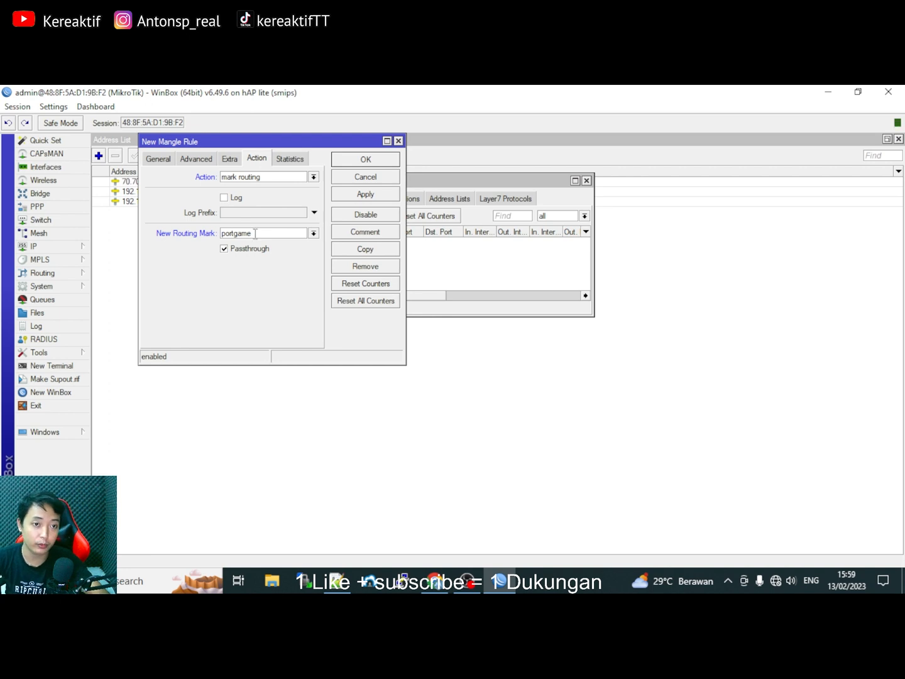
{"action": "left_click", "coordinate": [352, 190]}
{"action": "left_click", "coordinate": [364, 163]}
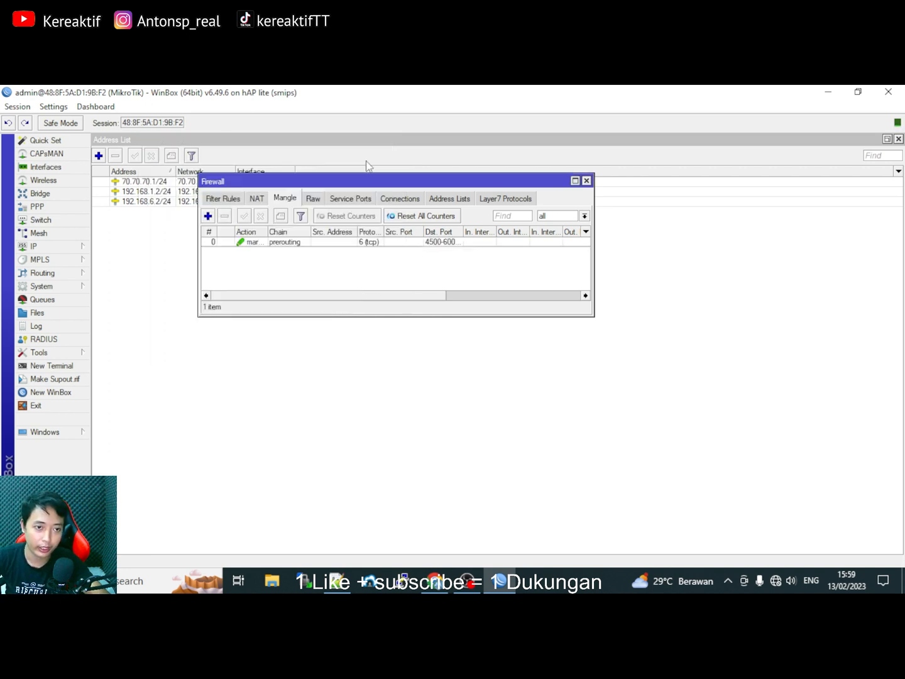
Comment the new tcp mangle rule 'TCP GAME'.
{"action": "right_click", "coordinate": [245, 245]}
{"action": "left_click", "coordinate": [288, 437]}
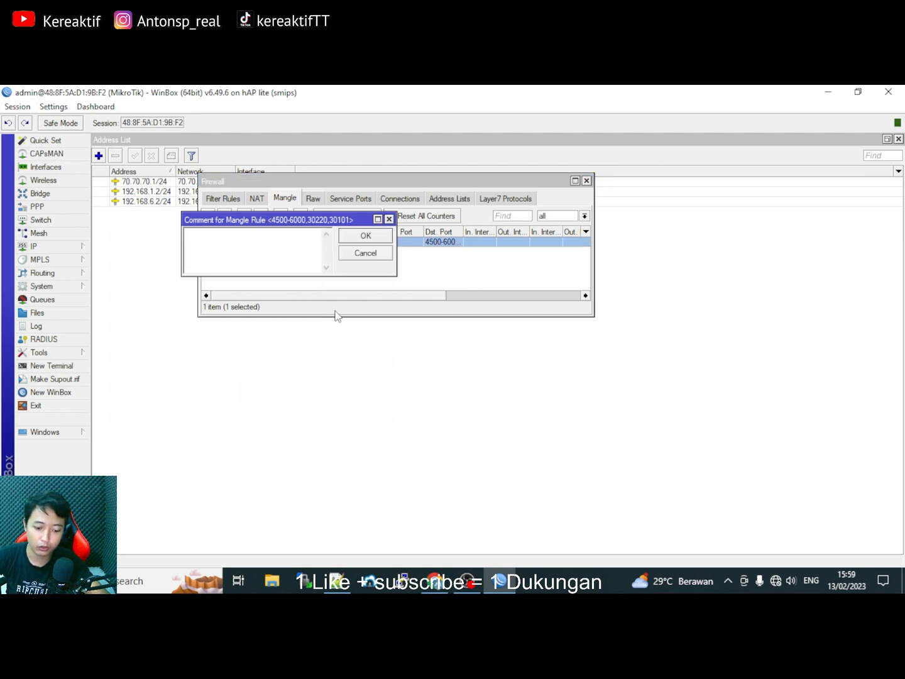
{"action": "type", "text": "TCP GAME"}
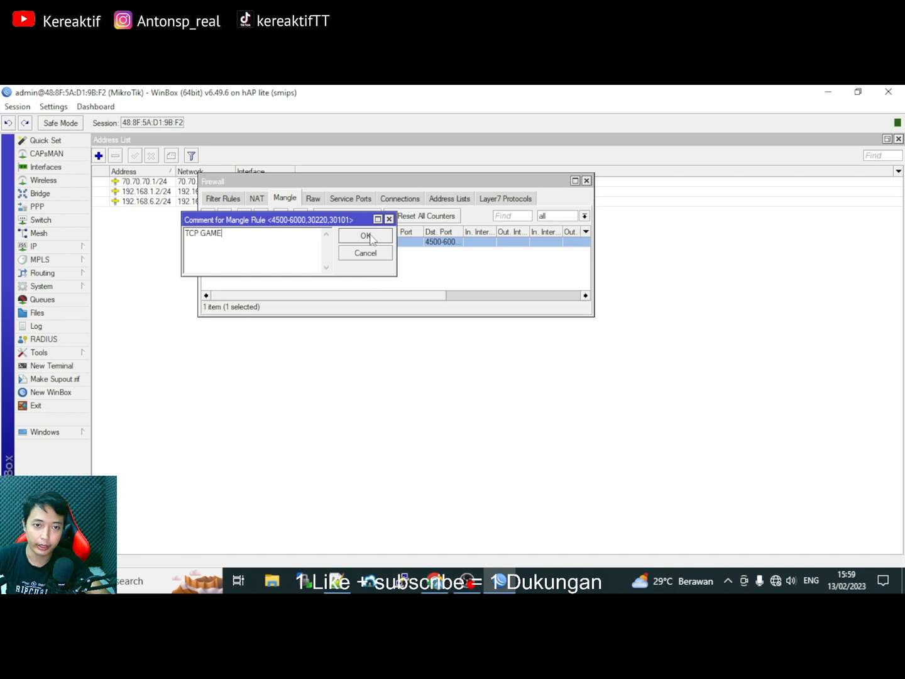
{"action": "left_click", "coordinate": [366, 236]}
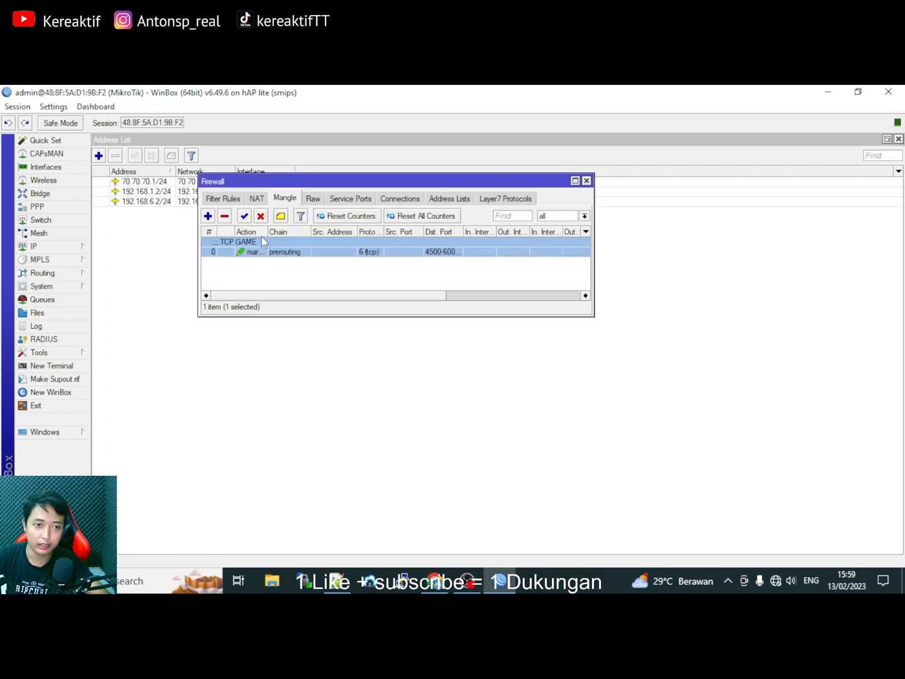
Add a second prerouting mangle rule with protocol udp and select the UDP port list on line 2 in Notepad++.
{"action": "left_click", "coordinate": [207, 216]}
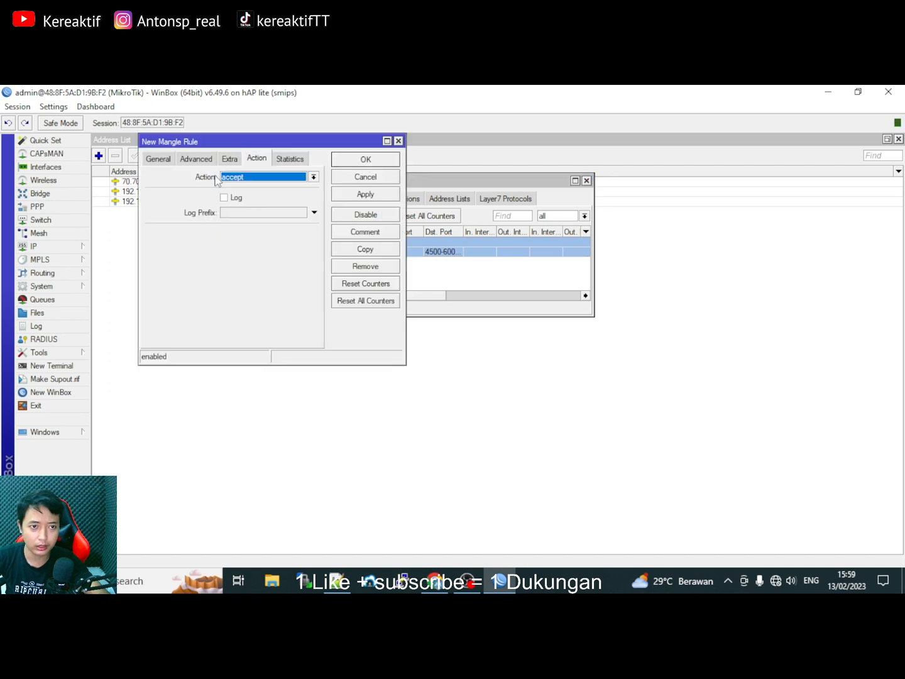
{"action": "left_click", "coordinate": [161, 156]}
{"action": "left_click", "coordinate": [240, 179]}
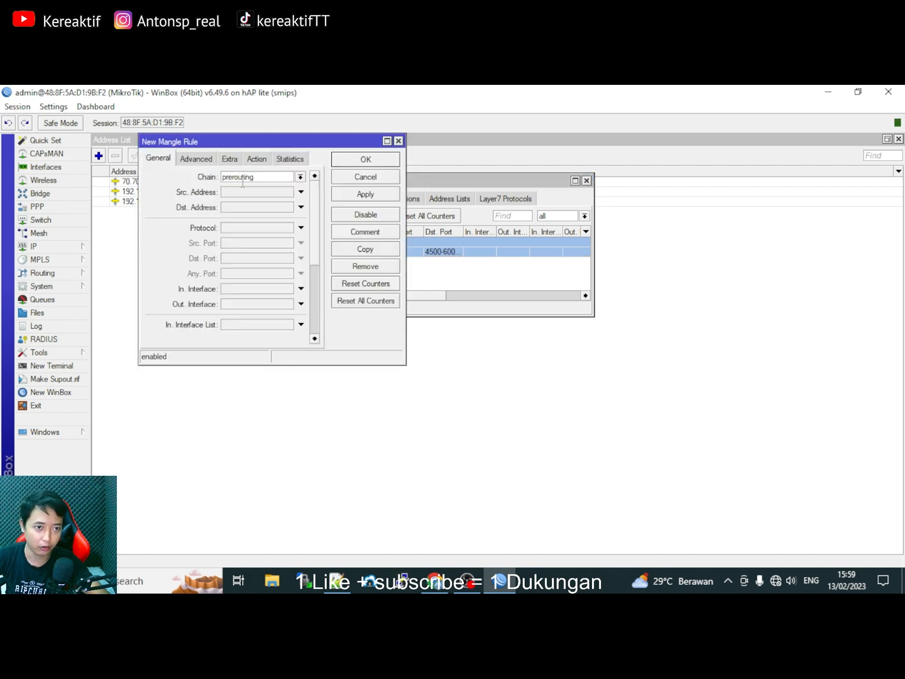
{"action": "left_click", "coordinate": [237, 230]}
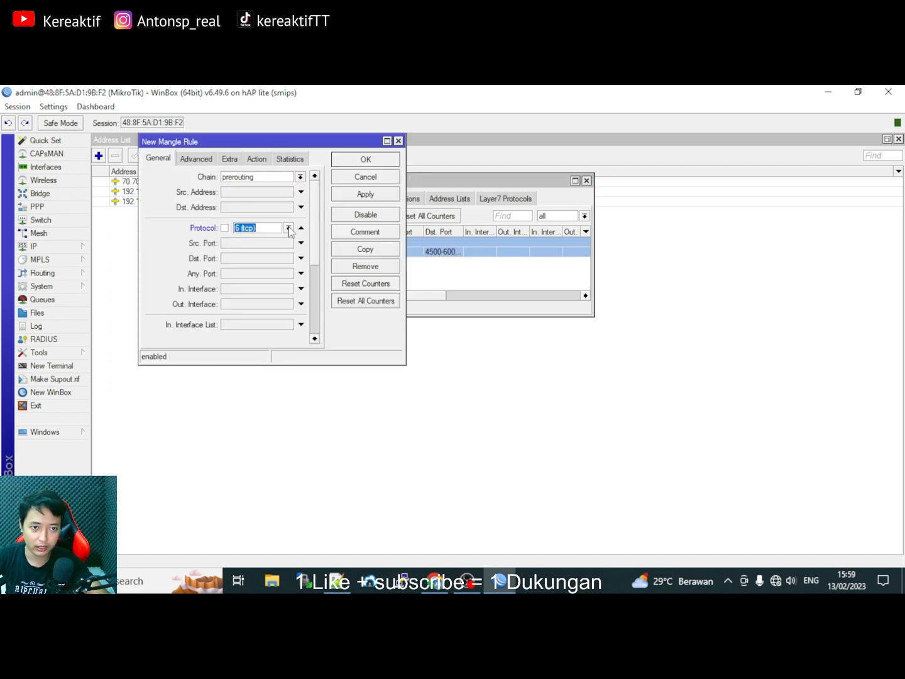
{"action": "left_click", "coordinate": [288, 228]}
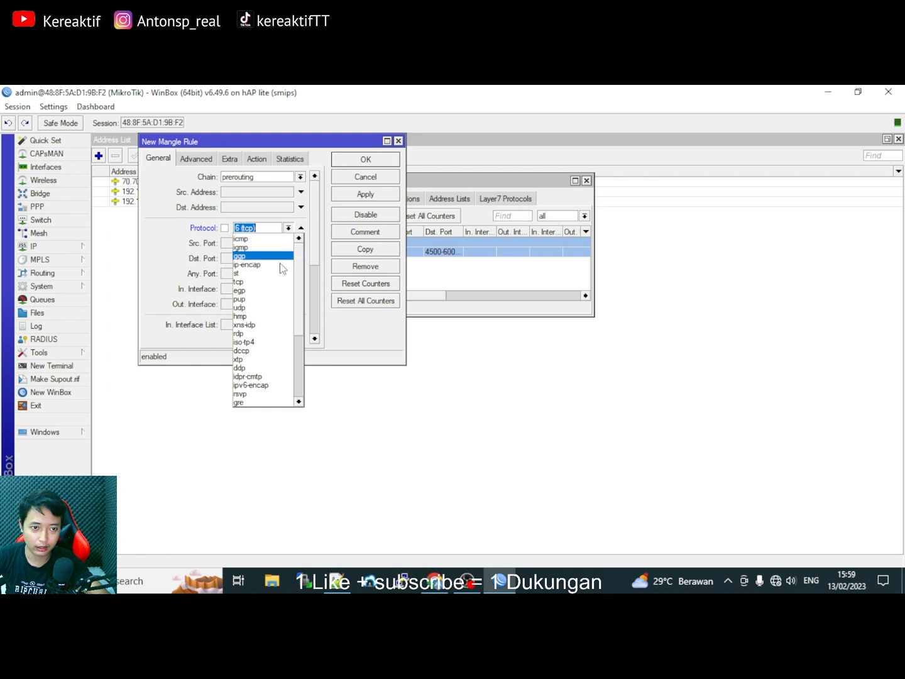
{"action": "left_click", "coordinate": [252, 307]}
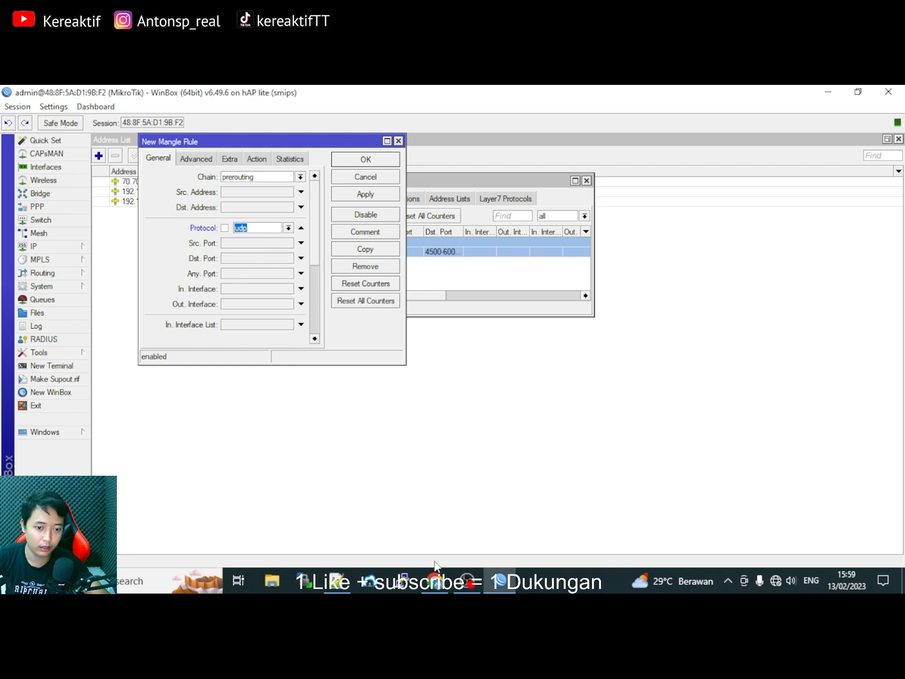
{"action": "left_click", "coordinate": [337, 578]}
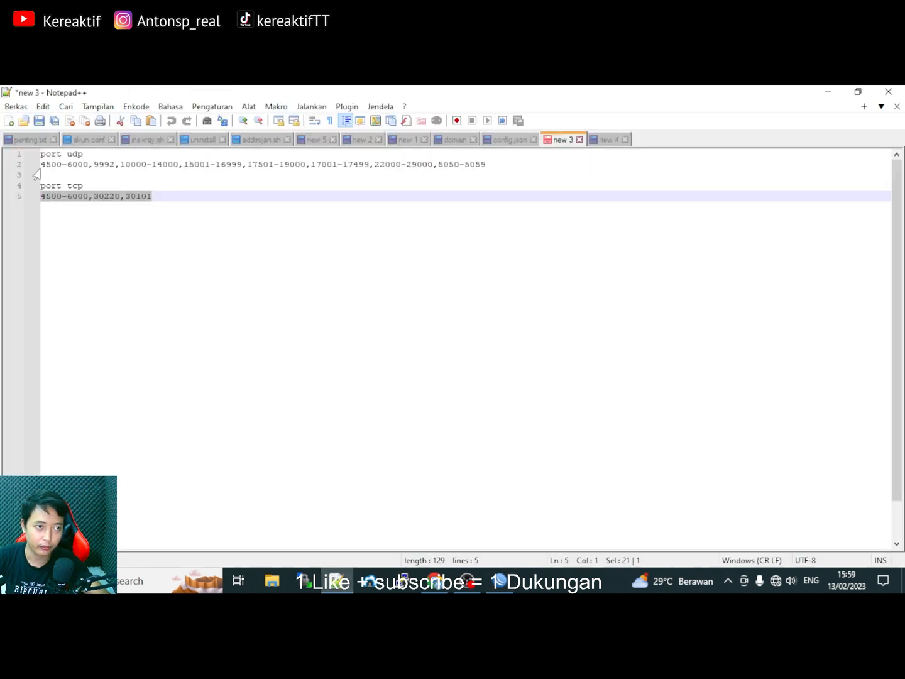
{"action": "left_click_drag", "start_coordinate": [43, 163], "coordinate": [490, 162]}
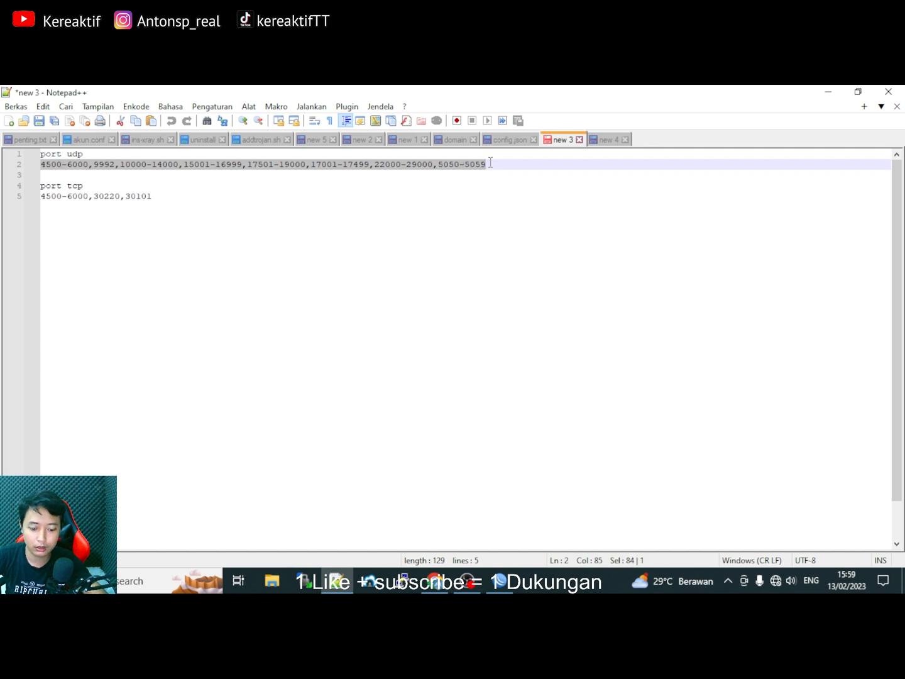
Paste the UDP ports into Dst. Port and mark routing with the existing portgame mark.
{"action": "left_click", "coordinate": [500, 581]}
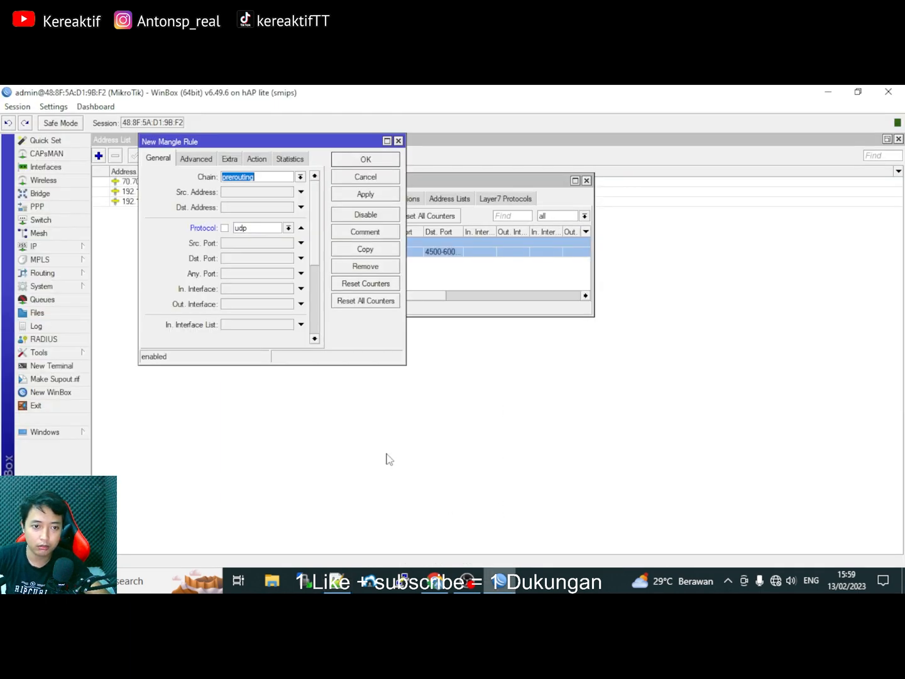
{"action": "left_click", "coordinate": [241, 261]}
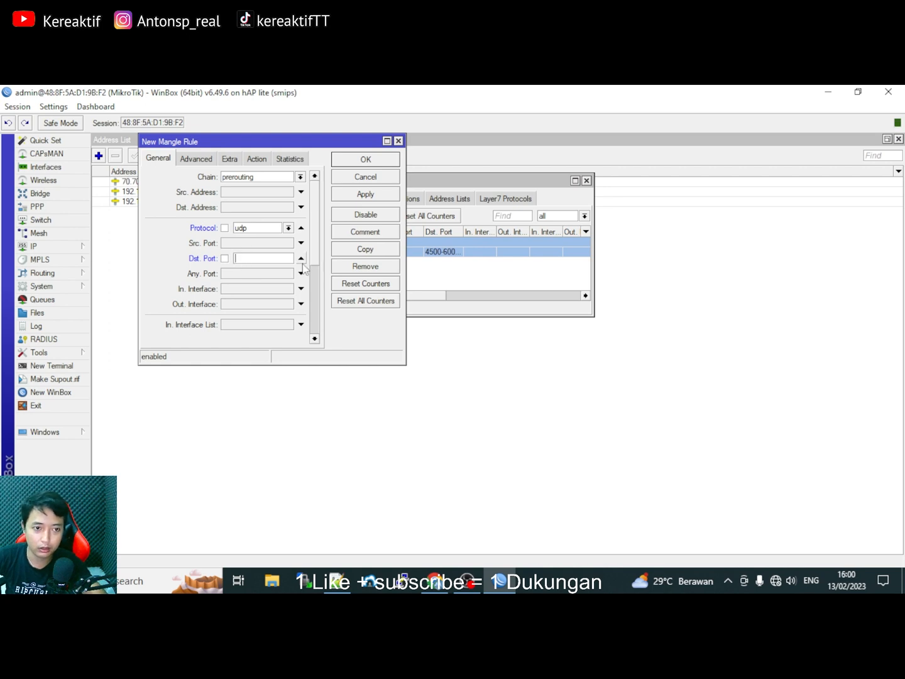
{"action": "type", "text": "29000,5050-5059"}
{"action": "left_click", "coordinate": [257, 160]}
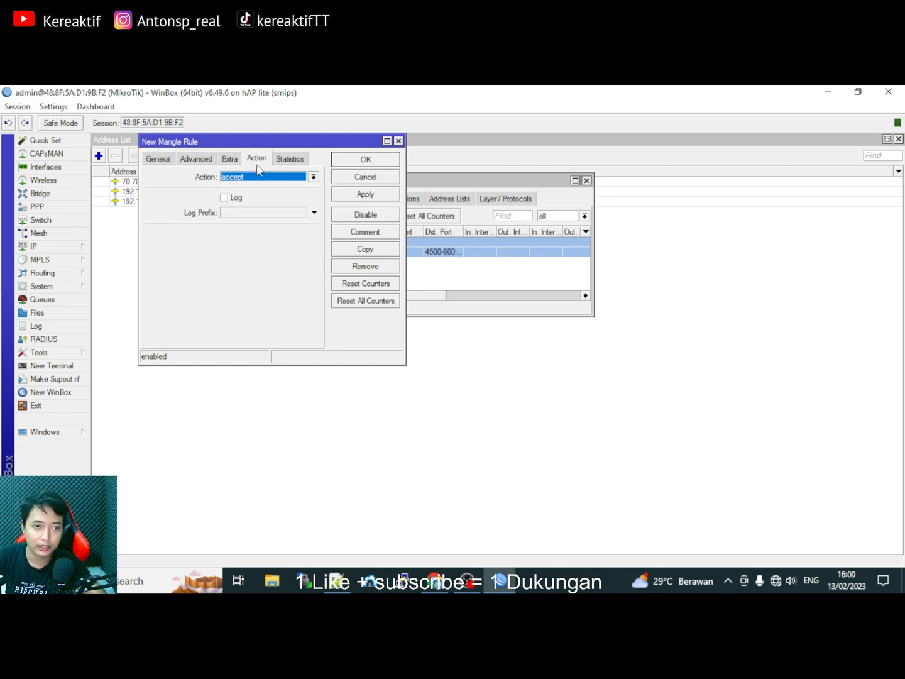
{"action": "left_click", "coordinate": [260, 178]}
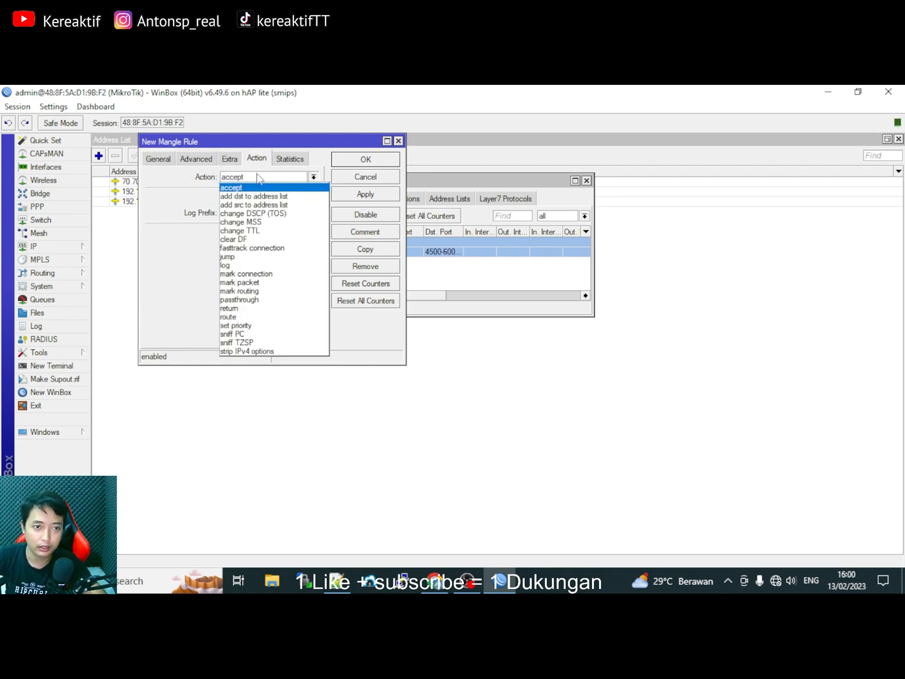
{"action": "left_click", "coordinate": [247, 291]}
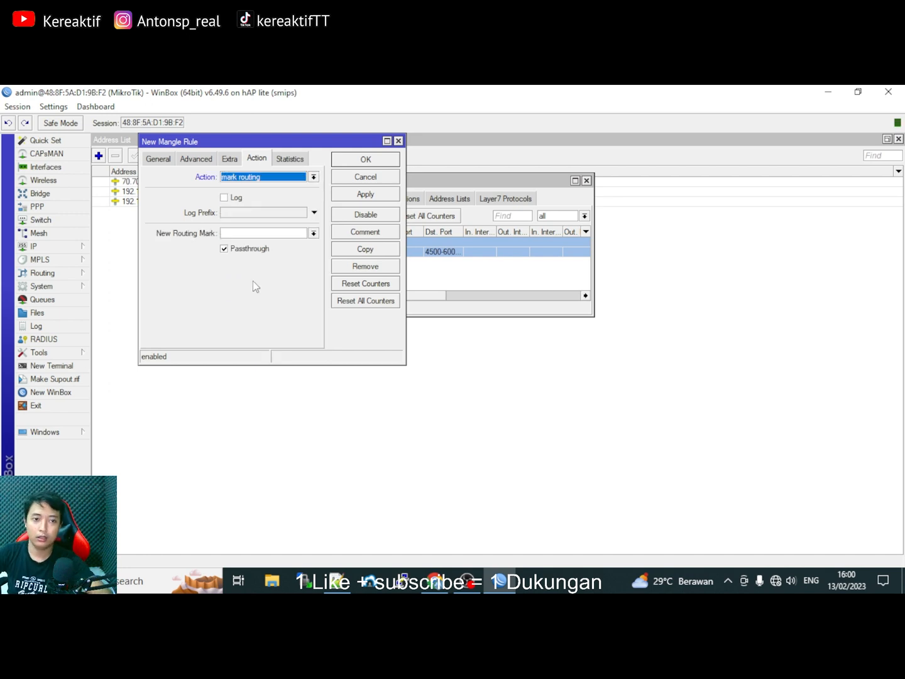
{"action": "left_click", "coordinate": [255, 234]}
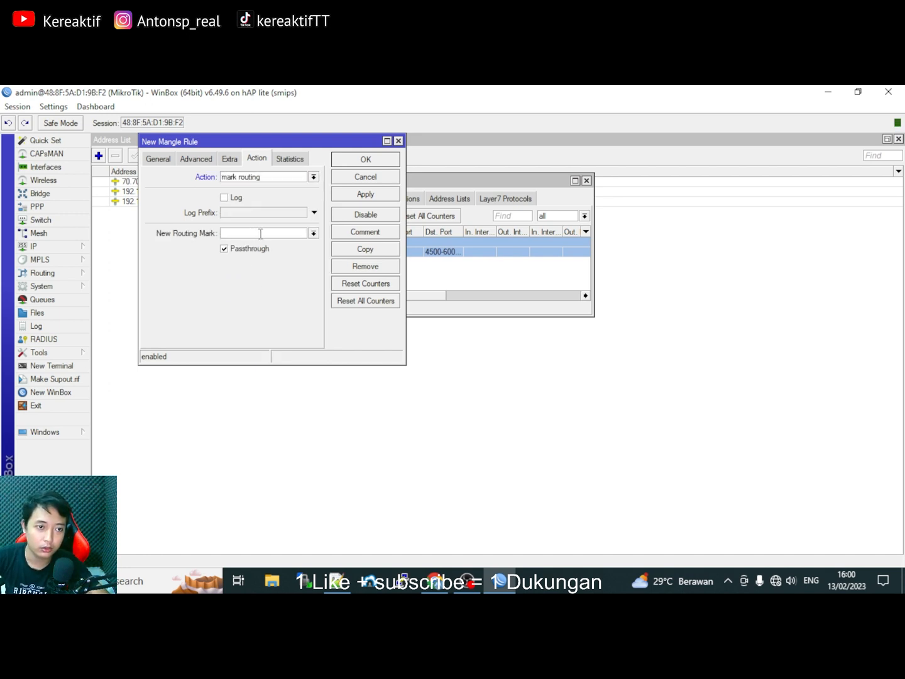
{"action": "left_click", "coordinate": [313, 233]}
{"action": "left_click", "coordinate": [280, 251]}
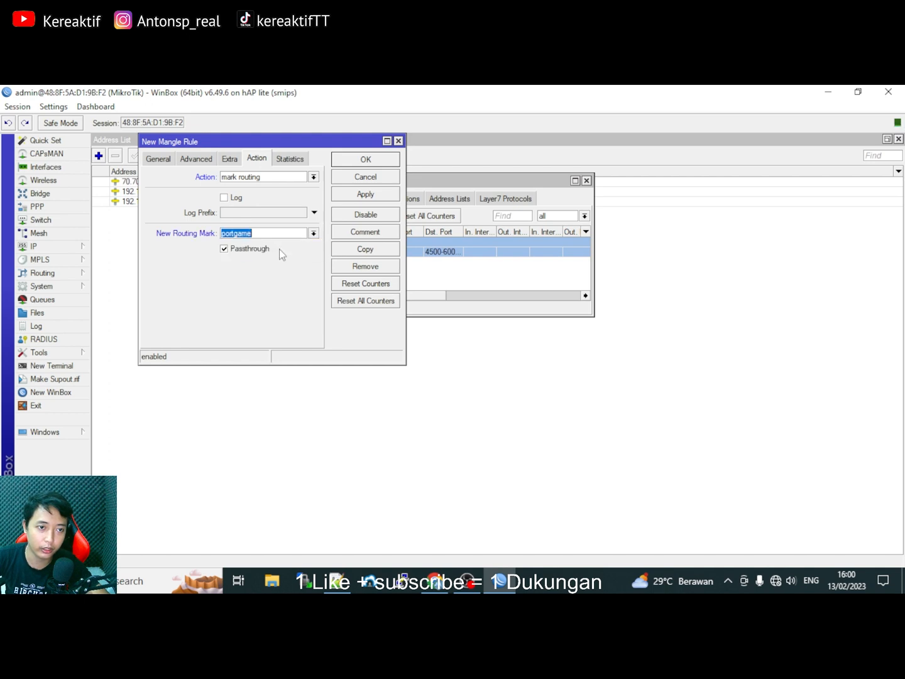
{"action": "left_click", "coordinate": [359, 197]}
{"action": "left_click", "coordinate": [365, 160]}
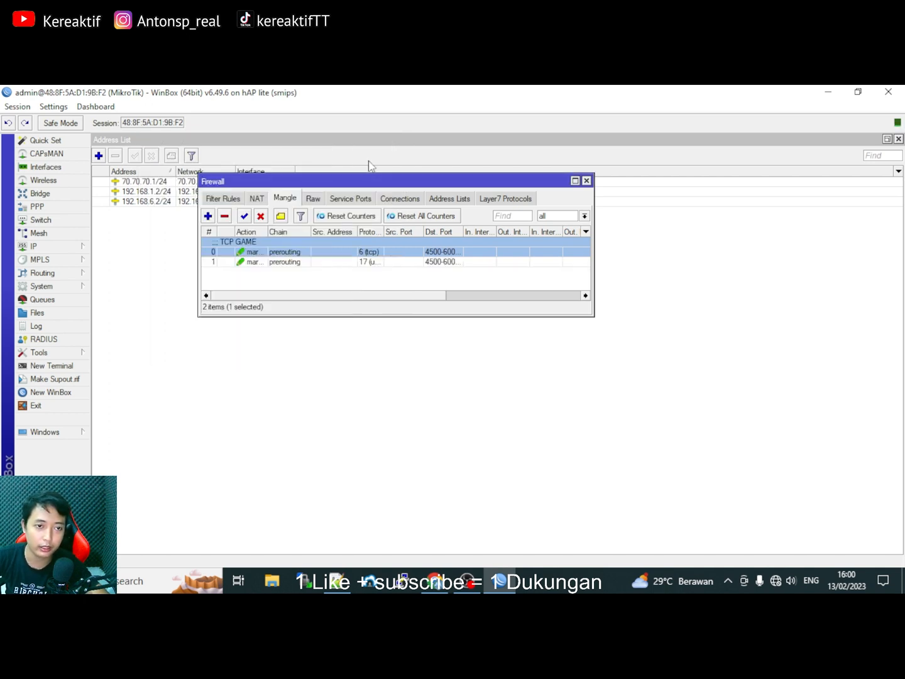
Comment the new udp mangle rule 'UDP GAME'.
{"action": "right_click", "coordinate": [280, 262]}
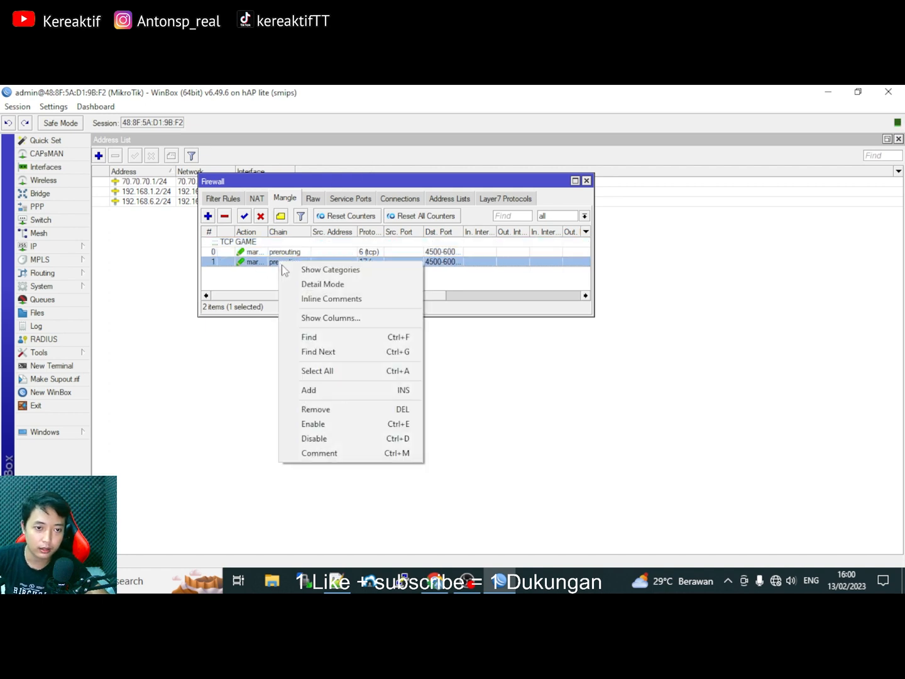
{"action": "left_click", "coordinate": [348, 452]}
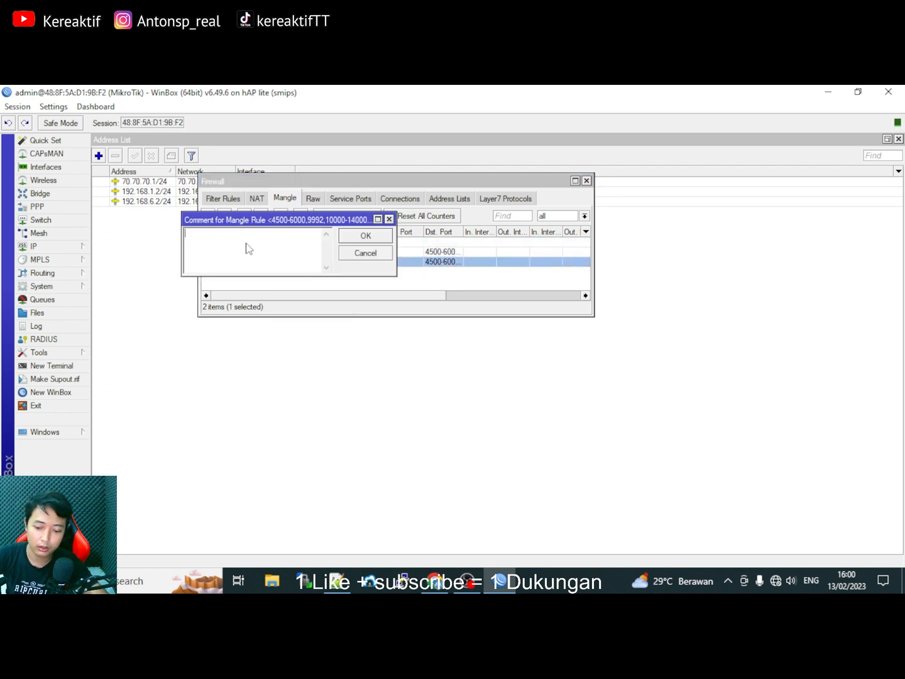
{"action": "type", "text": "UDP GAME"}
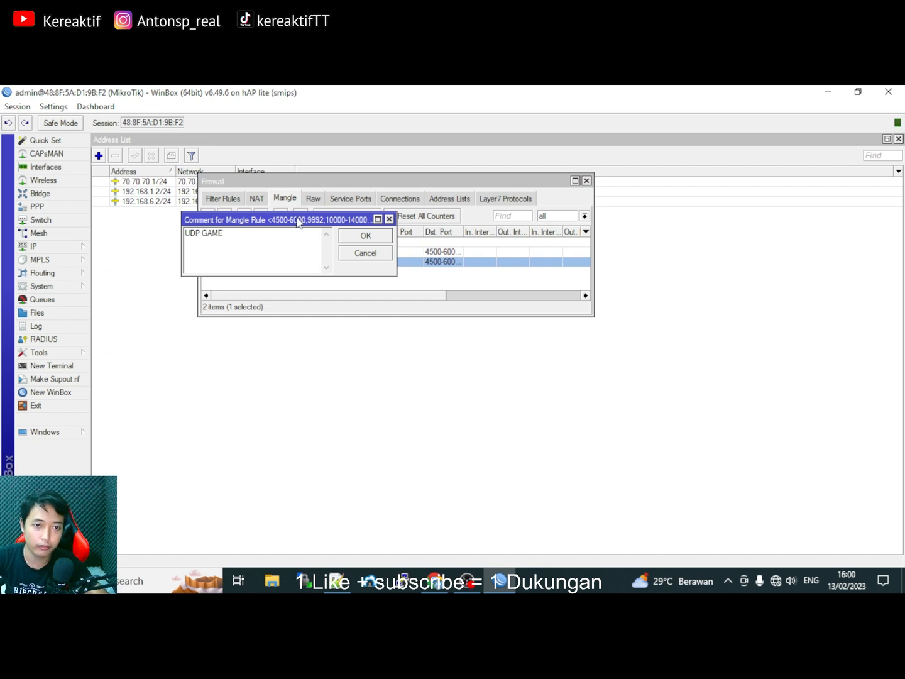
{"action": "left_click", "coordinate": [368, 239]}
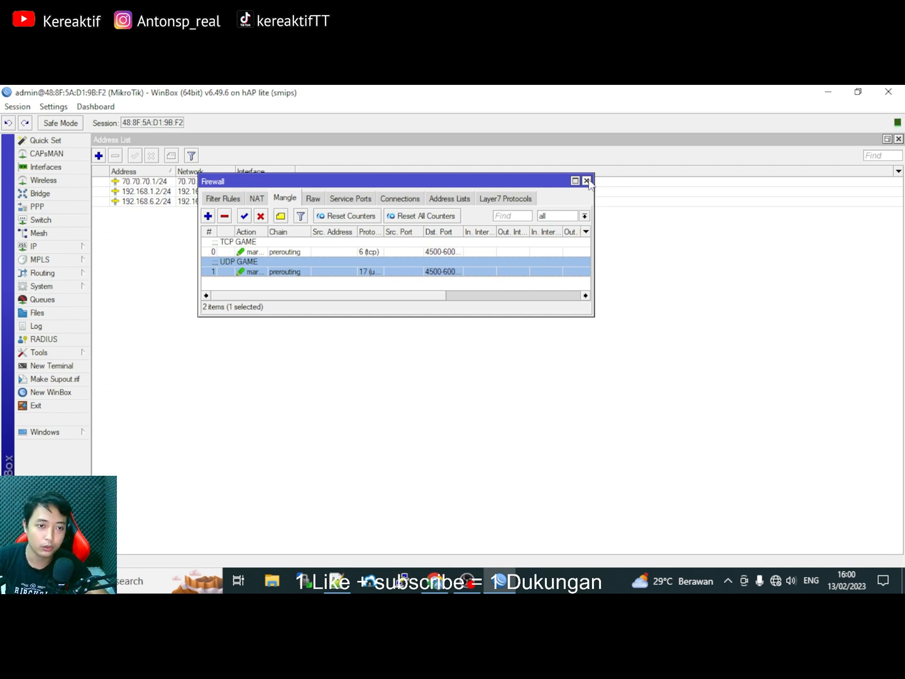
Close Firewall, open IP > Routes, and position the Route List window.
{"action": "left_click_drag", "start_coordinate": [533, 180], "coordinate": [478, 168]}
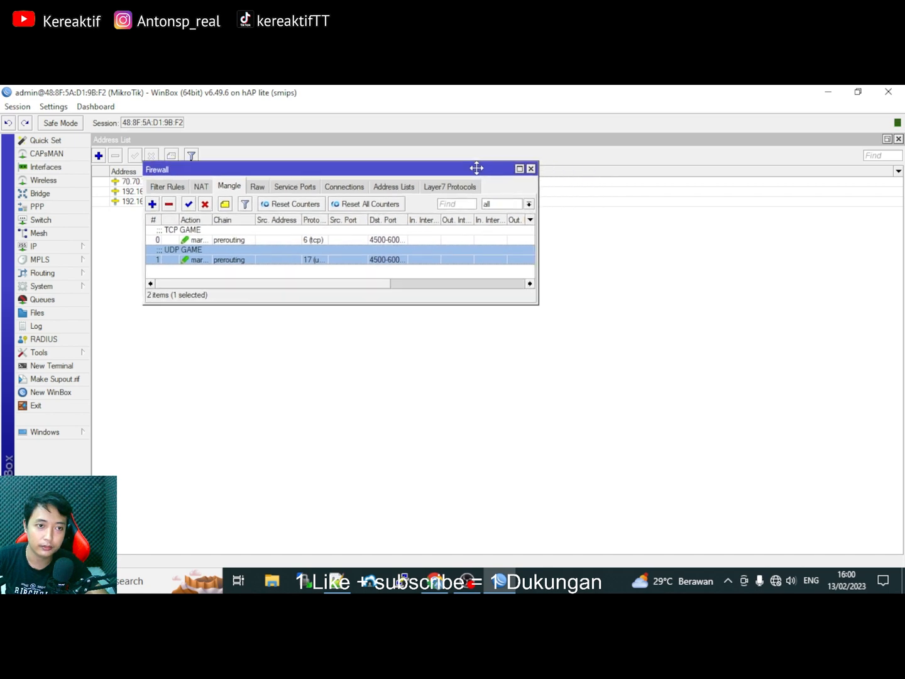
{"action": "left_click", "coordinate": [531, 169]}
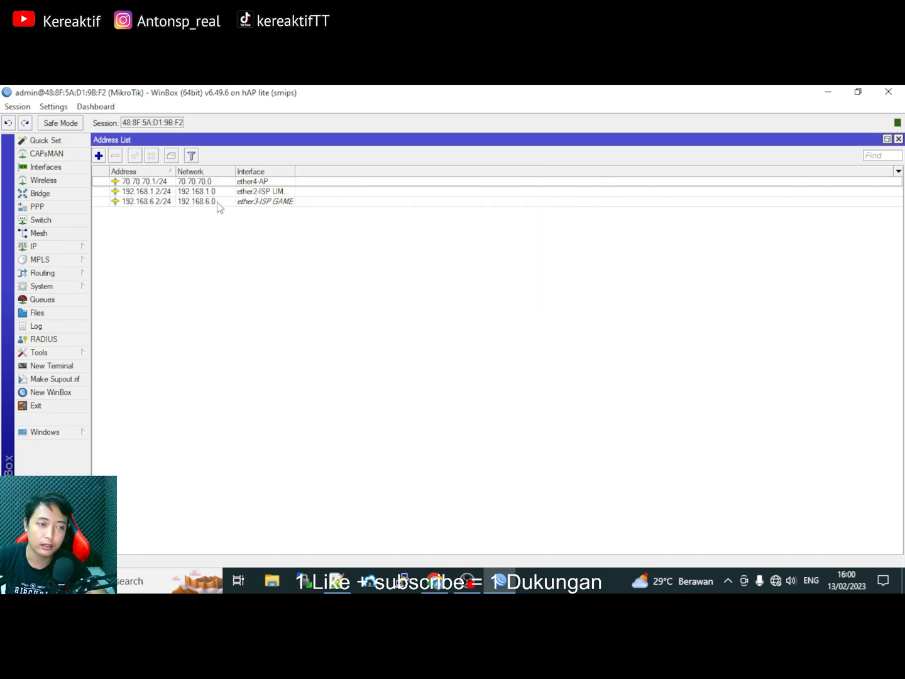
{"action": "left_click", "coordinate": [45, 249]}
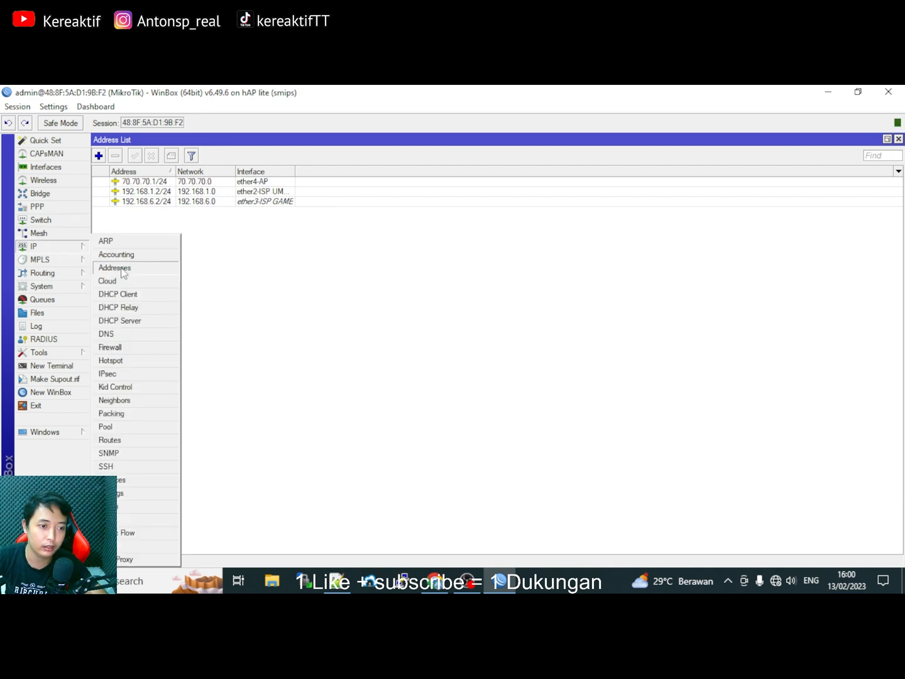
{"action": "left_click", "coordinate": [113, 439]}
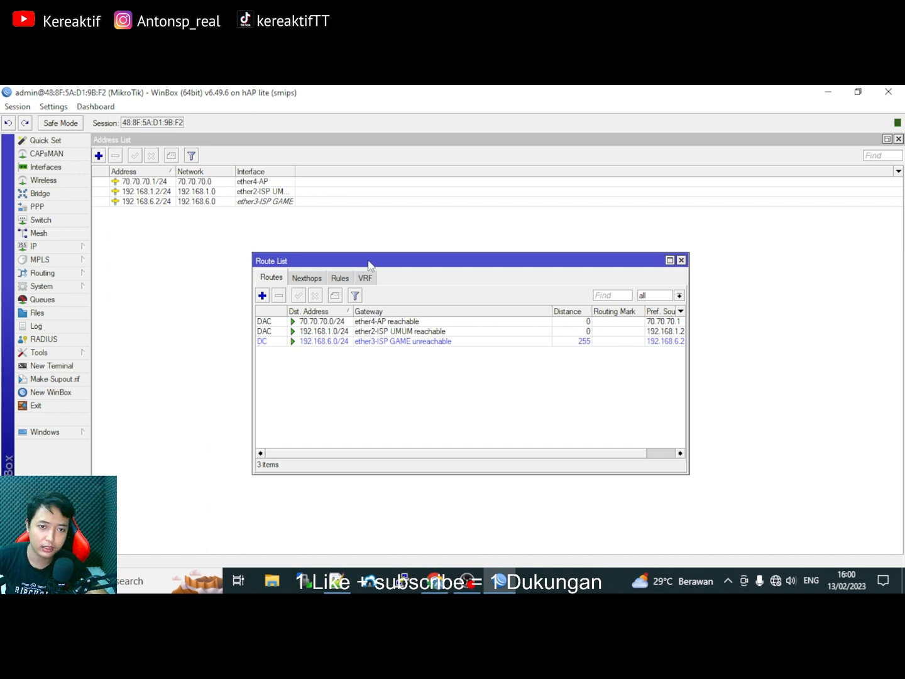
{"action": "left_click_drag", "start_coordinate": [369, 263], "coordinate": [291, 240]}
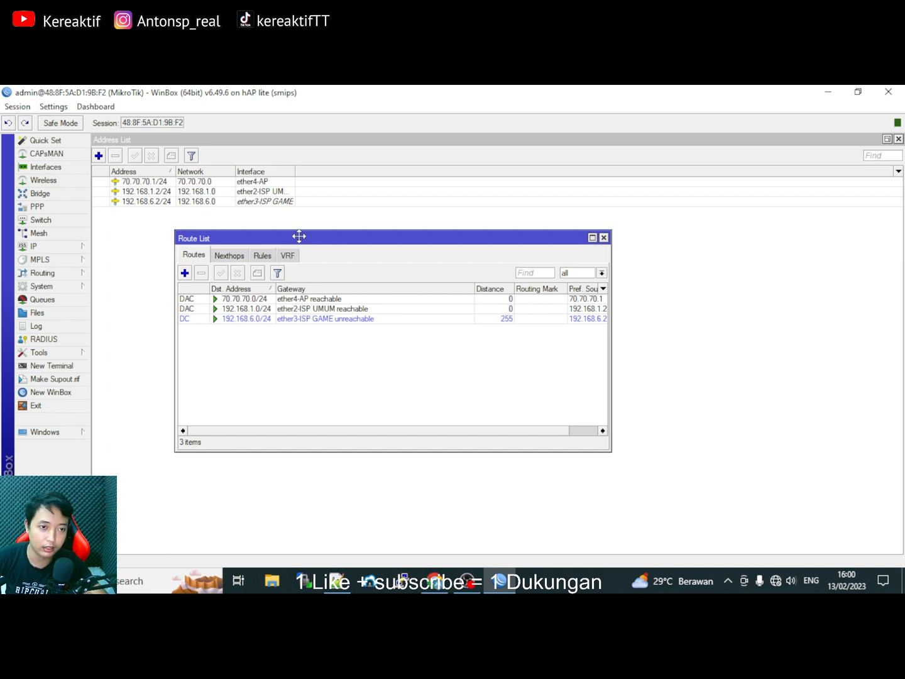
Start a new 0.0.0.0/0 route in the Route List and enter gateway 192.168.1.1.
{"action": "left_click", "coordinate": [184, 274]}
{"action": "left_click", "coordinate": [257, 223]}
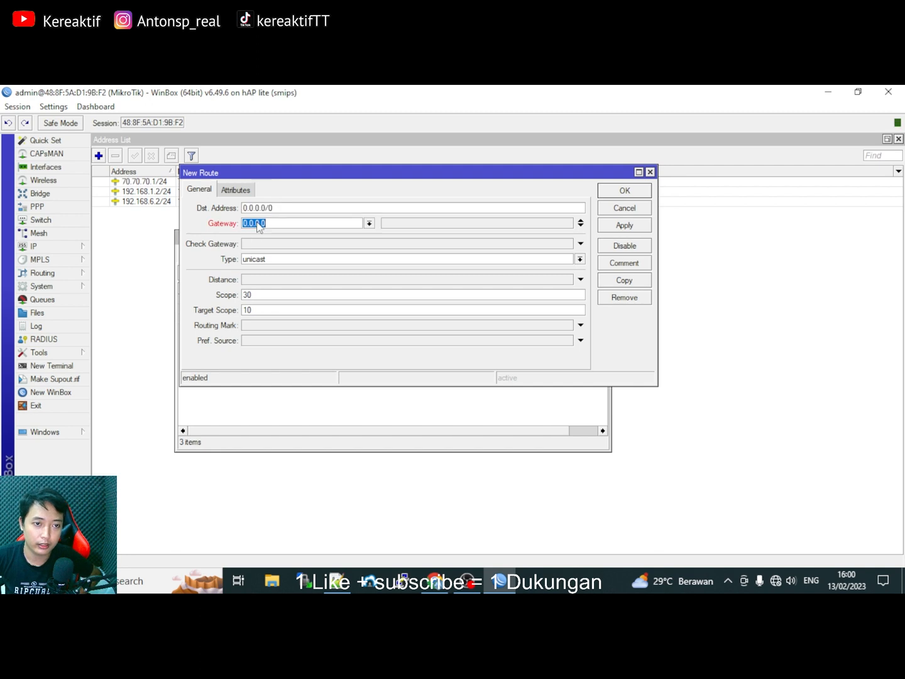
{"action": "type", "text": "192.168.1.1"}
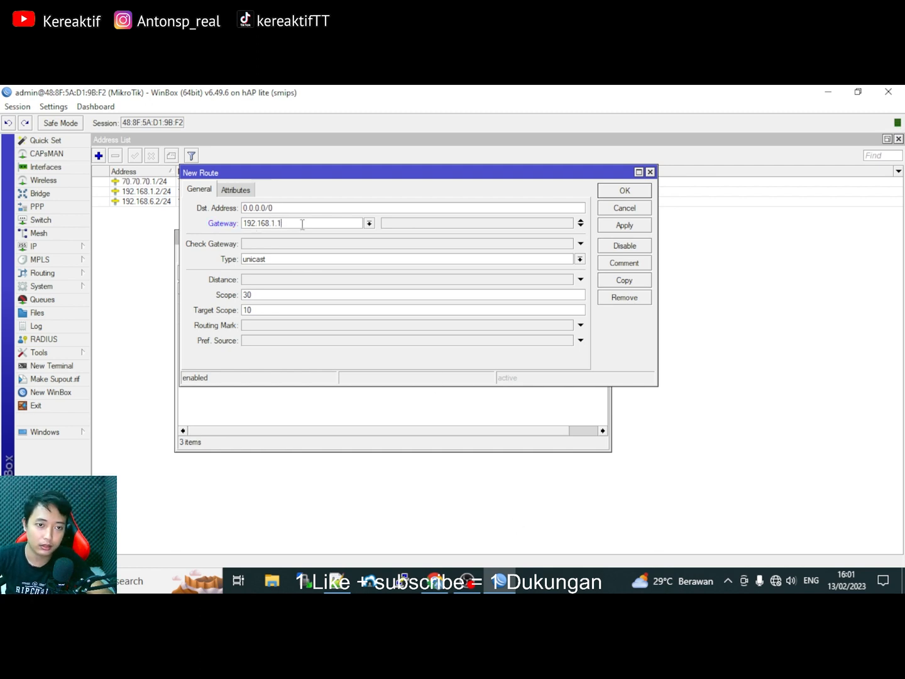
{"action": "left_click_drag", "start_coordinate": [301, 225], "coordinate": [240, 229]}
Check the ISP UMUM modem address 192.168.1.1 in the Notepad++ notes.
{"action": "left_click", "coordinate": [500, 581]}
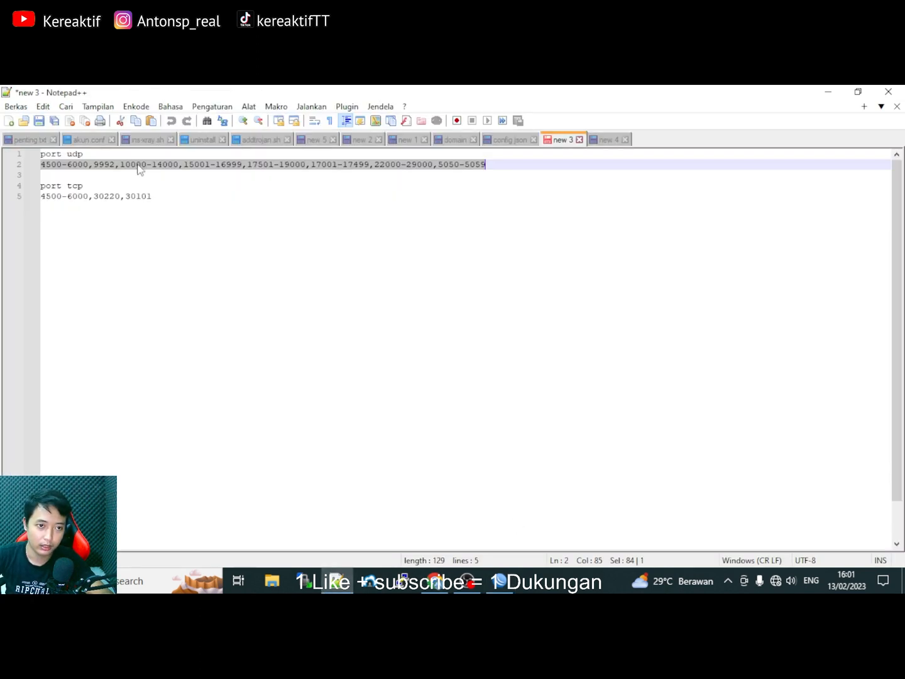
{"action": "left_click", "coordinate": [606, 139]}
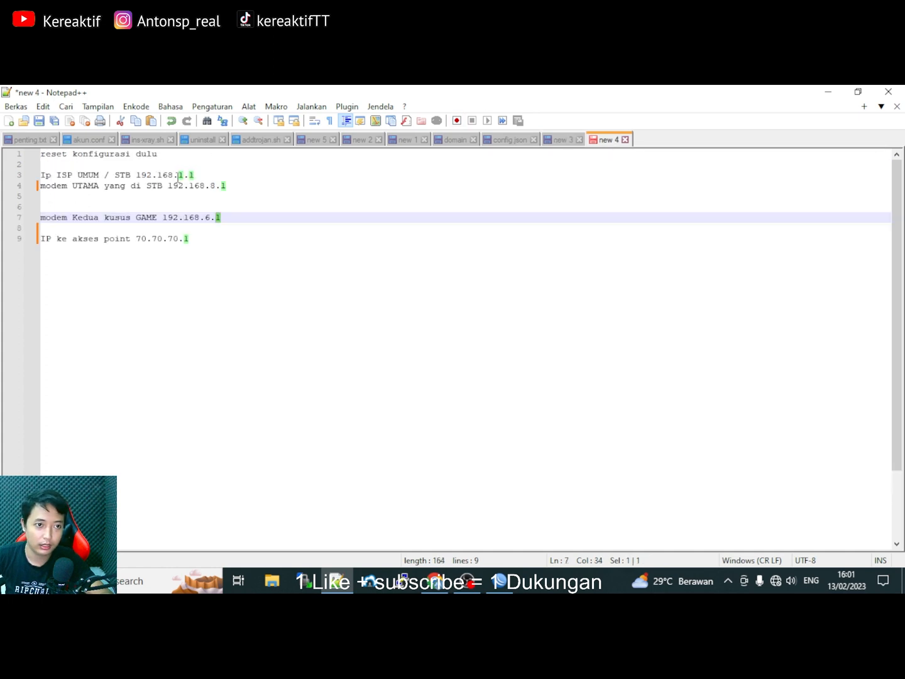
{"action": "left_click_drag", "start_coordinate": [195, 175], "coordinate": [140, 180]}
Give the 192.168.1.1 route ping gateway checking, unicast type and distance 1, then apply and save.
{"action": "left_click", "coordinate": [501, 582]}
{"action": "left_click", "coordinate": [285, 225]}
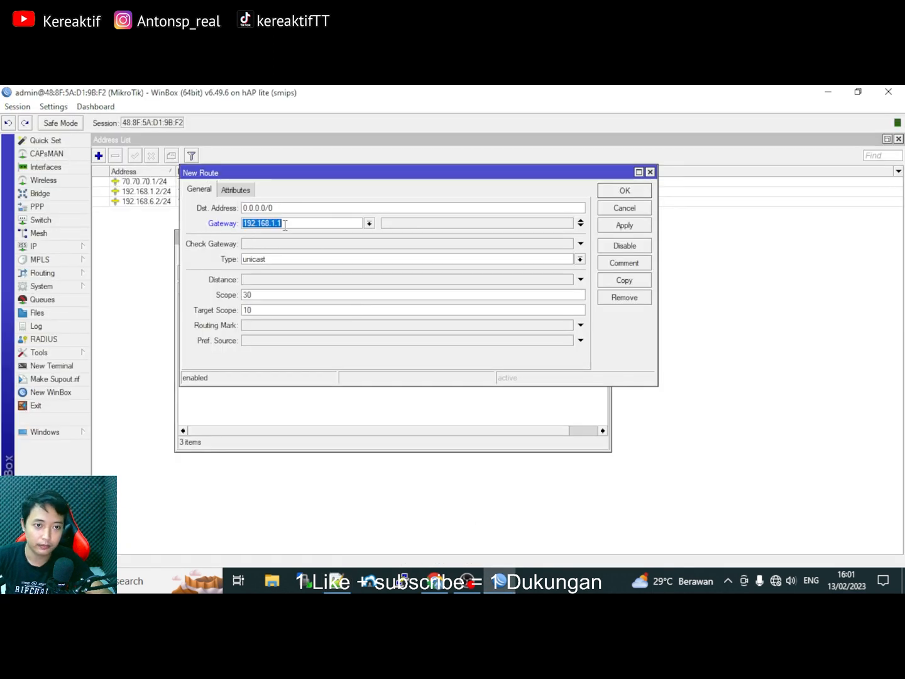
{"action": "left_click", "coordinate": [251, 243]}
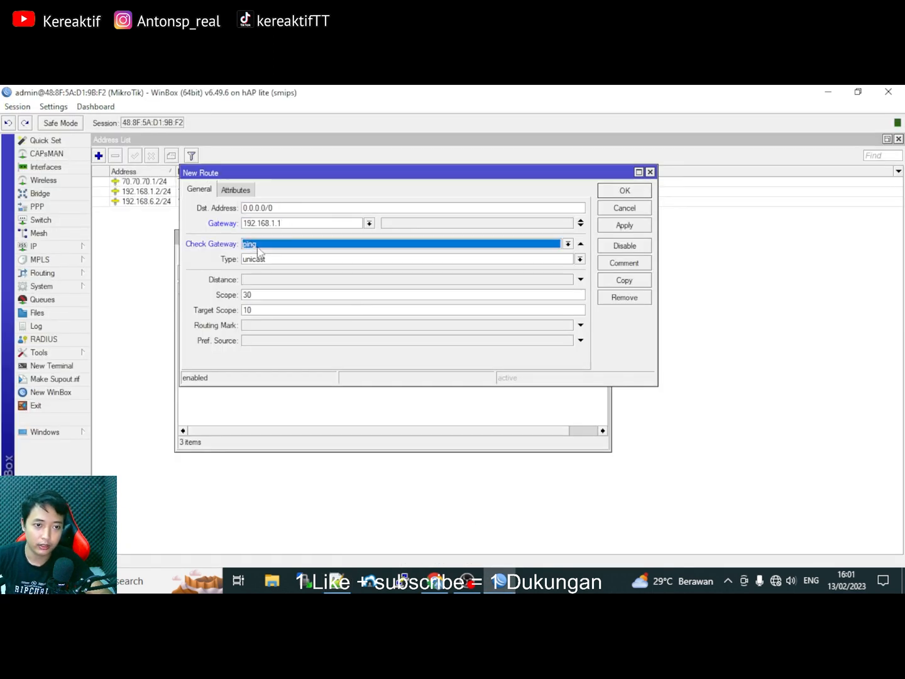
{"action": "left_click", "coordinate": [257, 248]}
{"action": "left_click", "coordinate": [266, 246]}
{"action": "left_click", "coordinate": [269, 261]}
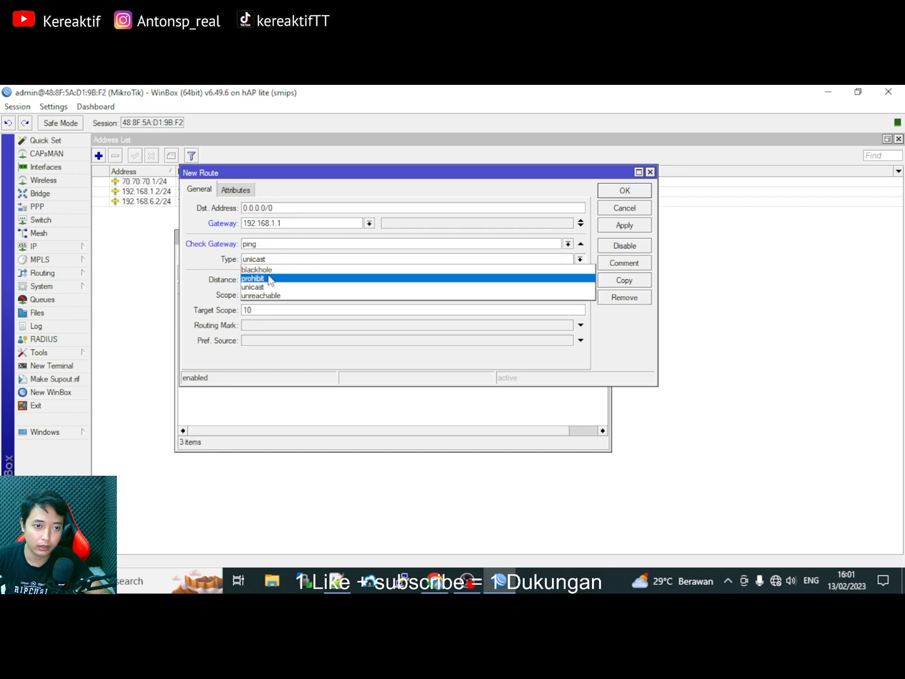
{"action": "left_click", "coordinate": [265, 285]}
{"action": "left_click", "coordinate": [265, 280]}
{"action": "left_click", "coordinate": [264, 280]}
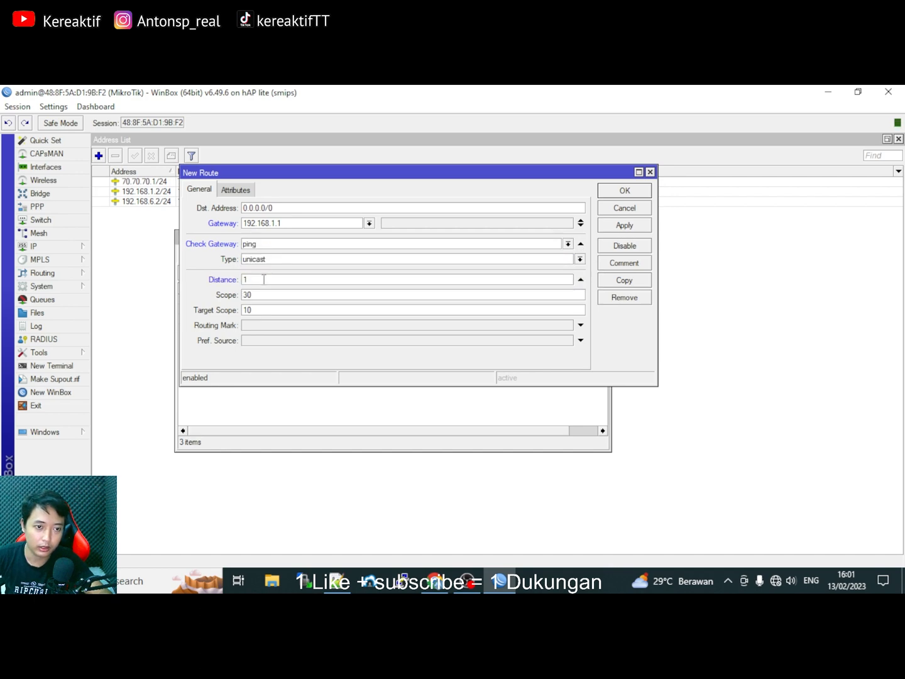
{"action": "left_click", "coordinate": [628, 227]}
{"action": "left_click", "coordinate": [625, 190]}
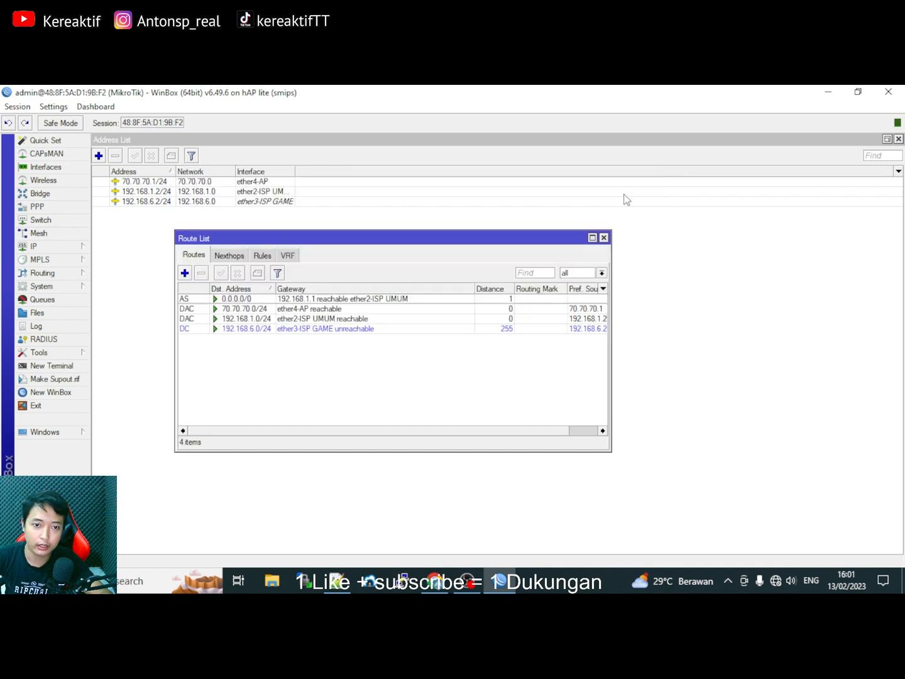
{"action": "left_click", "coordinate": [318, 301]}
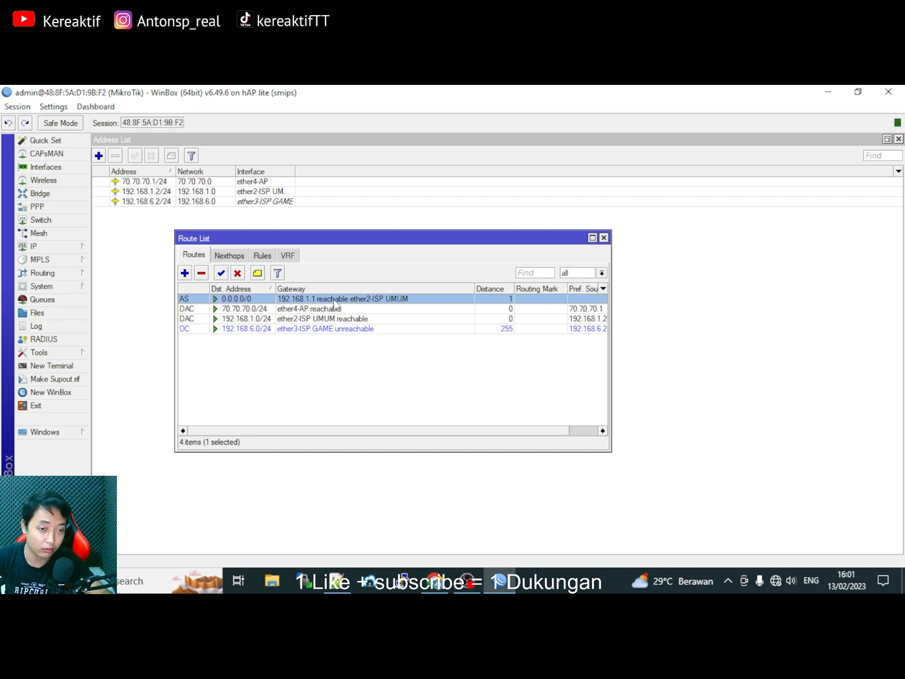
Start a second default route with the GAME modem address 192.168.6.1 from the notes as gateway.
{"action": "left_click", "coordinate": [185, 273]}
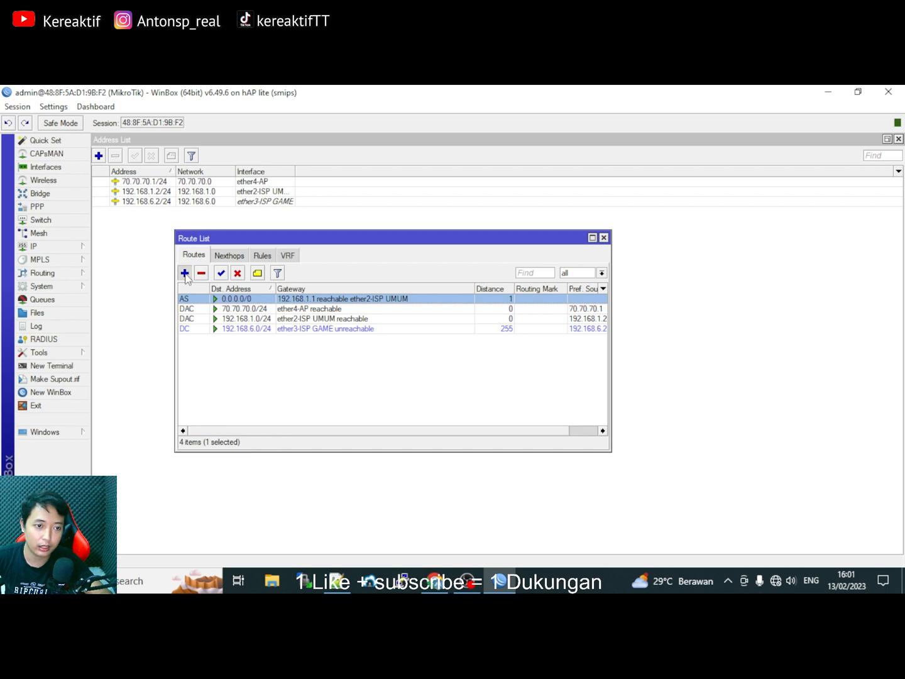
{"action": "left_click", "coordinate": [277, 223]}
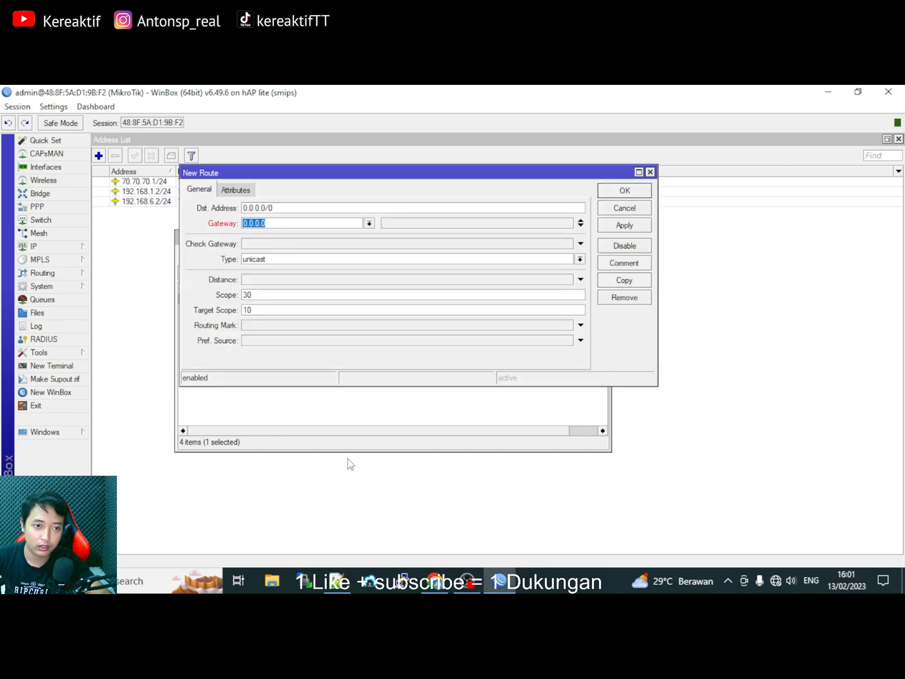
{"action": "left_click", "coordinate": [499, 582]}
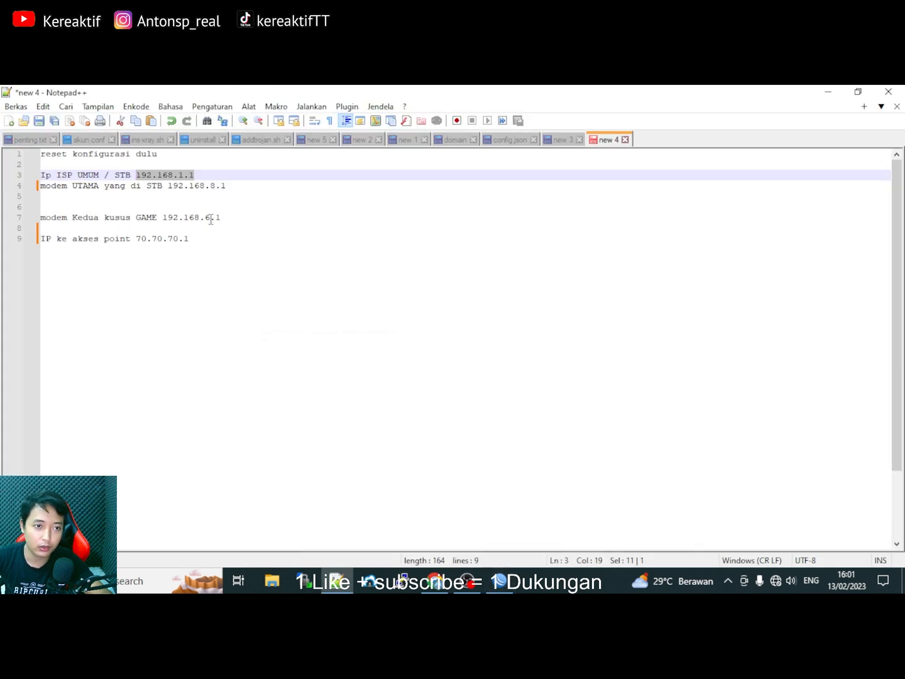
{"action": "left_click_drag", "start_coordinate": [222, 220], "coordinate": [162, 217]}
{"action": "key", "text": "ctrl+c"}
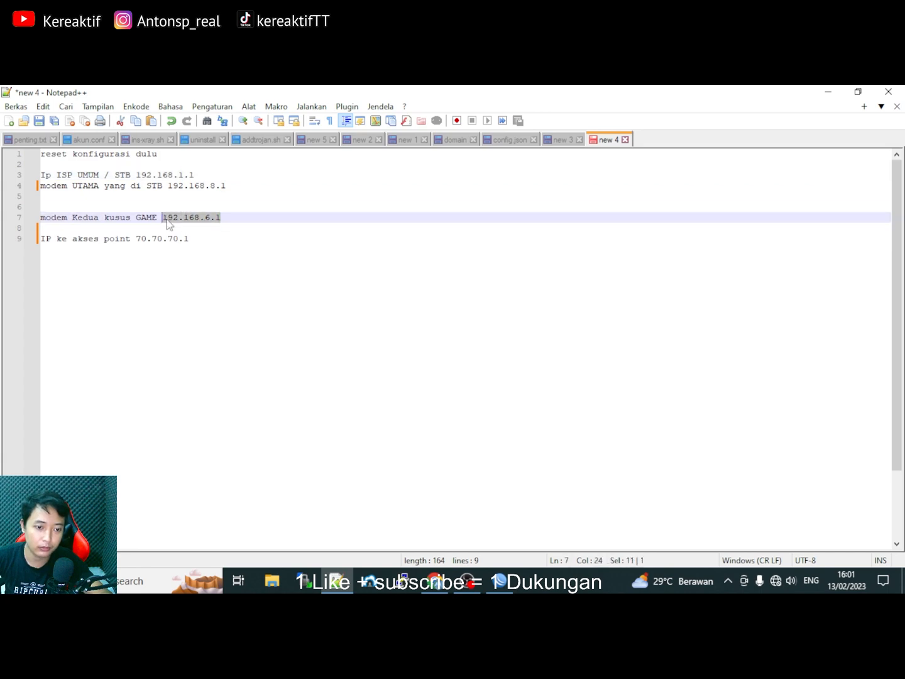
{"action": "left_click", "coordinate": [508, 585]}
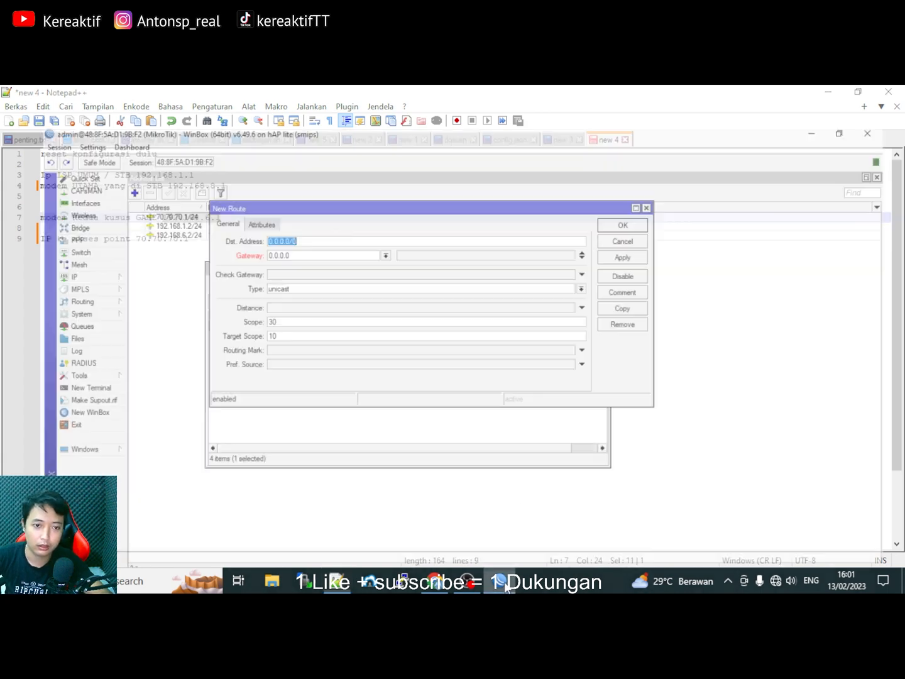
{"action": "double_click", "coordinate": [278, 223]}
{"action": "key", "text": "ctrl+v"}
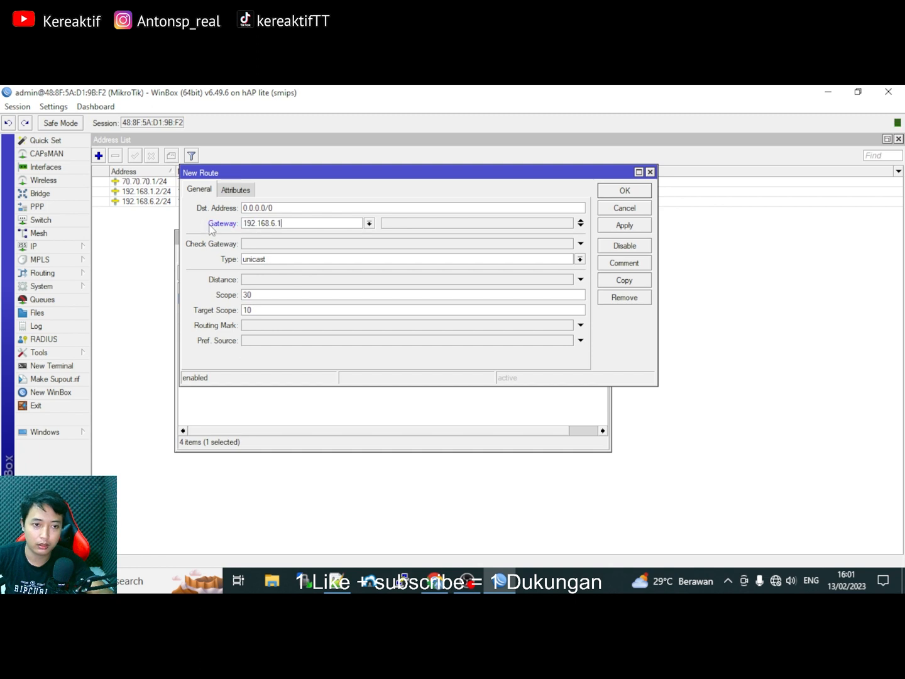
Set ping gateway checking, distance 1 and routing mark portgame, then apply and save.
{"action": "left_click", "coordinate": [278, 244]}
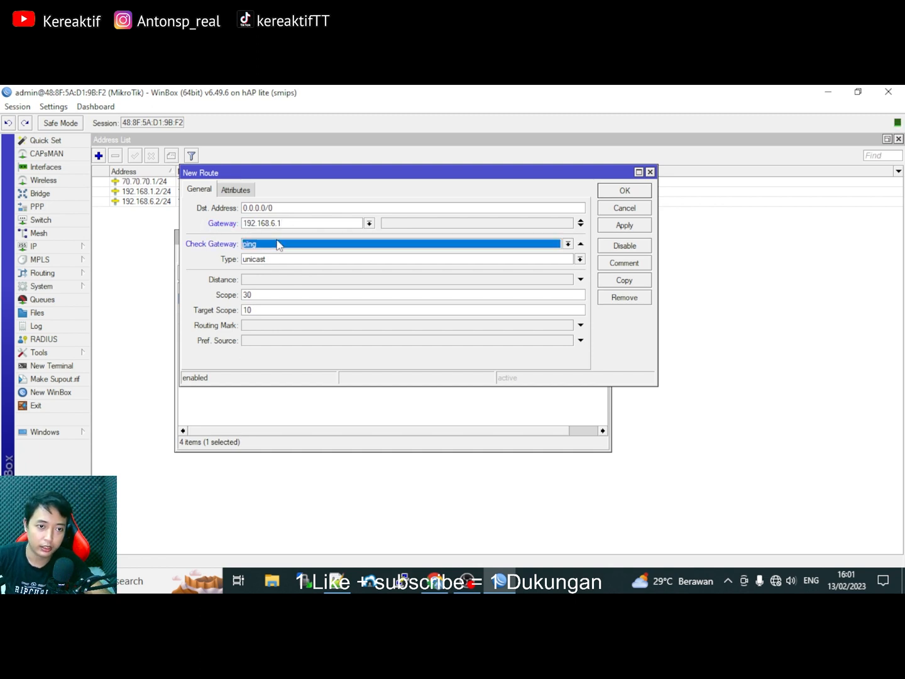
{"action": "left_click", "coordinate": [277, 252]}
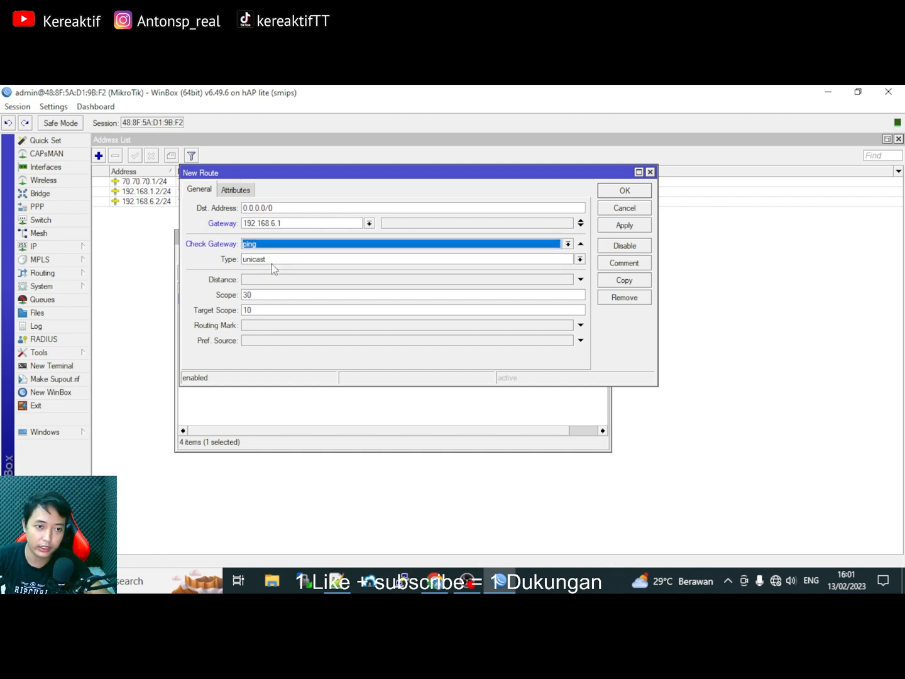
{"action": "left_click", "coordinate": [265, 280]}
{"action": "type", "text": "1"}
{"action": "left_click", "coordinate": [275, 325]}
{"action": "left_click", "coordinate": [569, 326]}
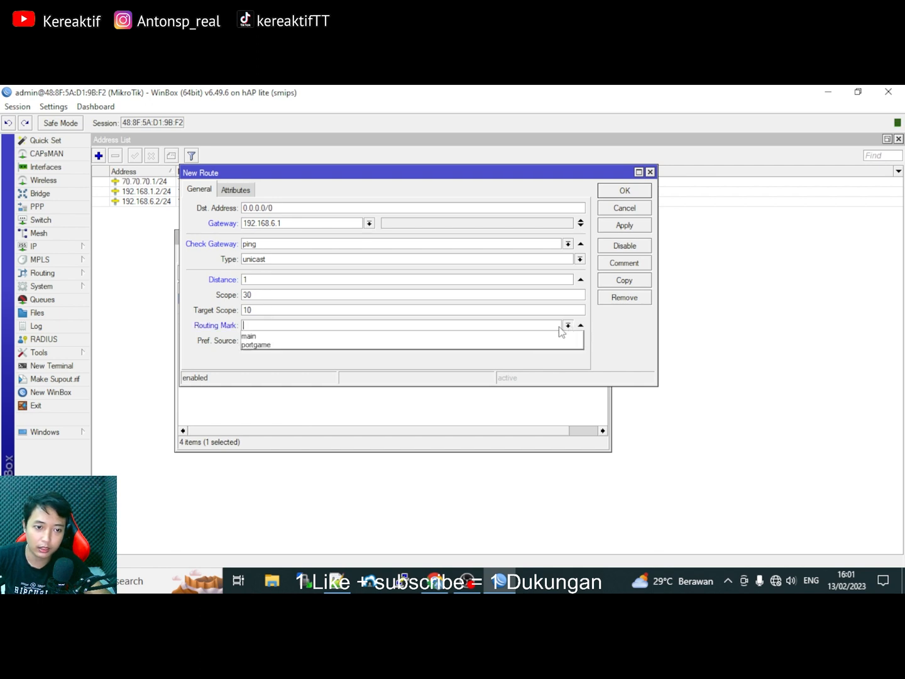
{"action": "left_click", "coordinate": [397, 347]}
{"action": "left_click", "coordinate": [627, 226]}
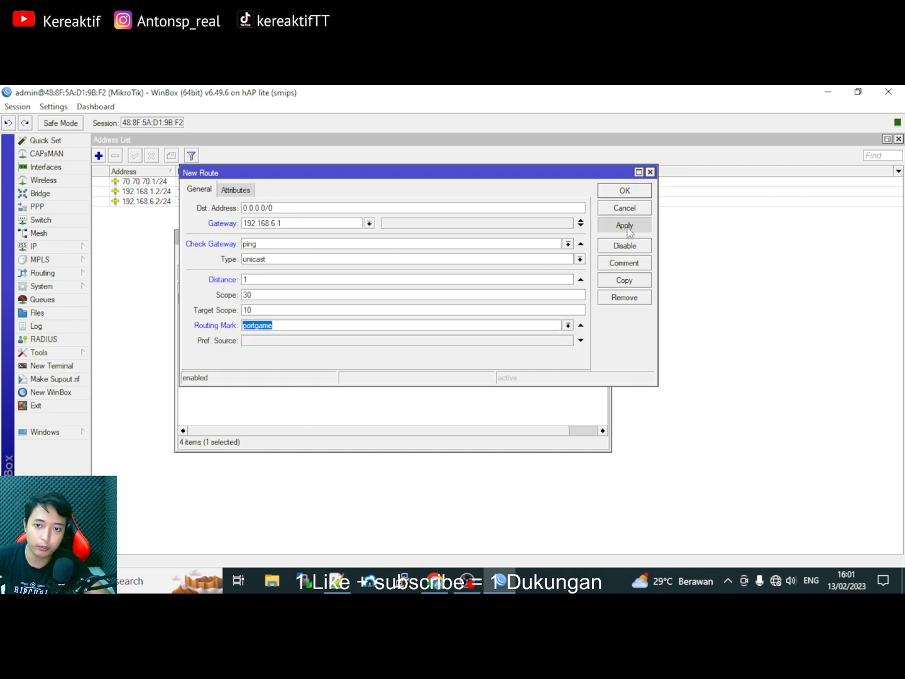
{"action": "left_click", "coordinate": [629, 191]}
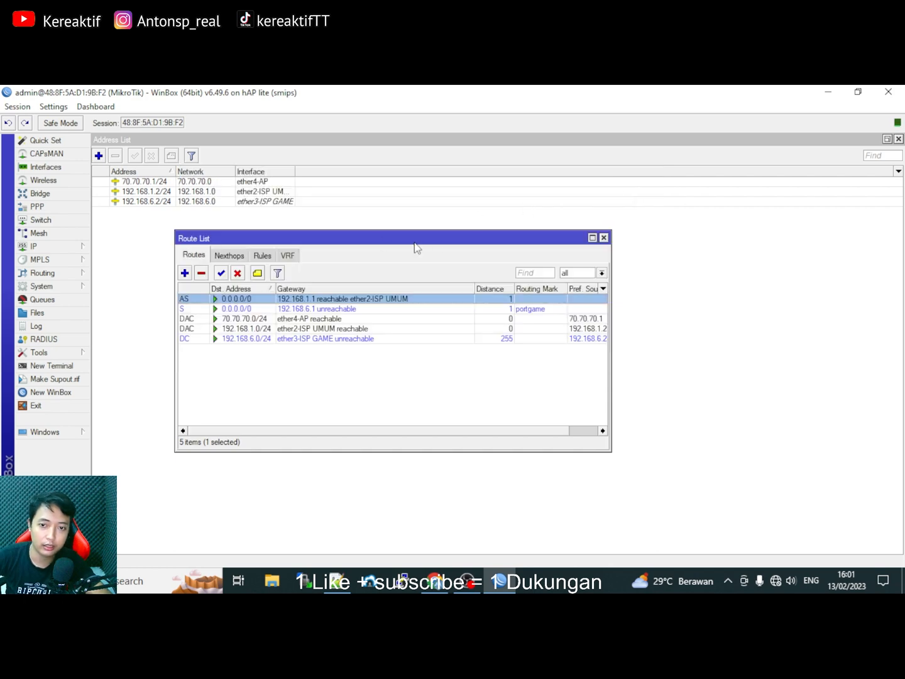
Review both default routes, via 192.168.1.1 and via 192.168.6.1 with the portgame mark, widening the list to show Pref. Source.
{"action": "left_click", "coordinate": [359, 309]}
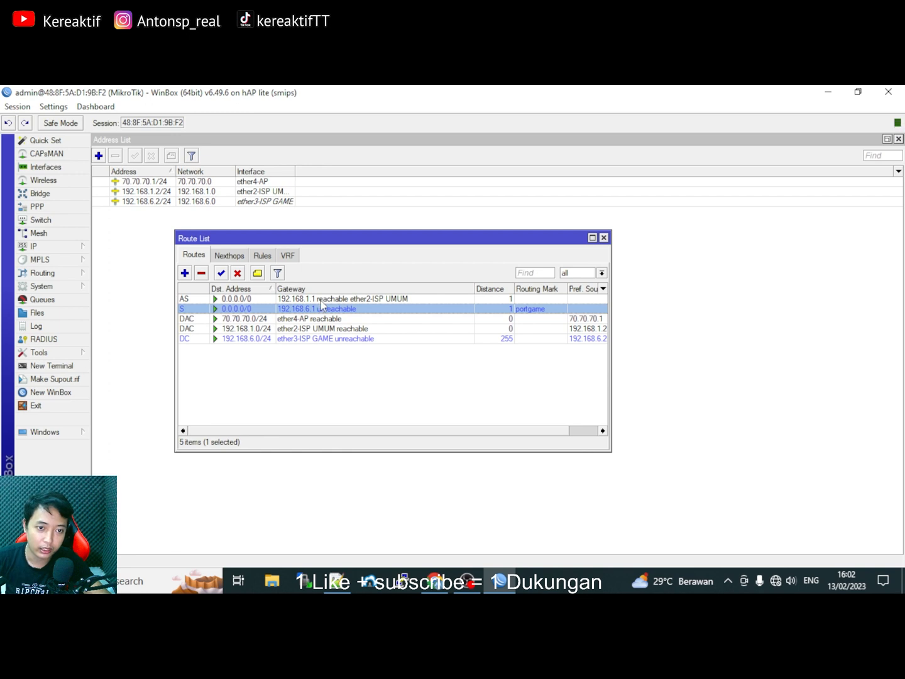
{"action": "left_click", "coordinate": [321, 299]}
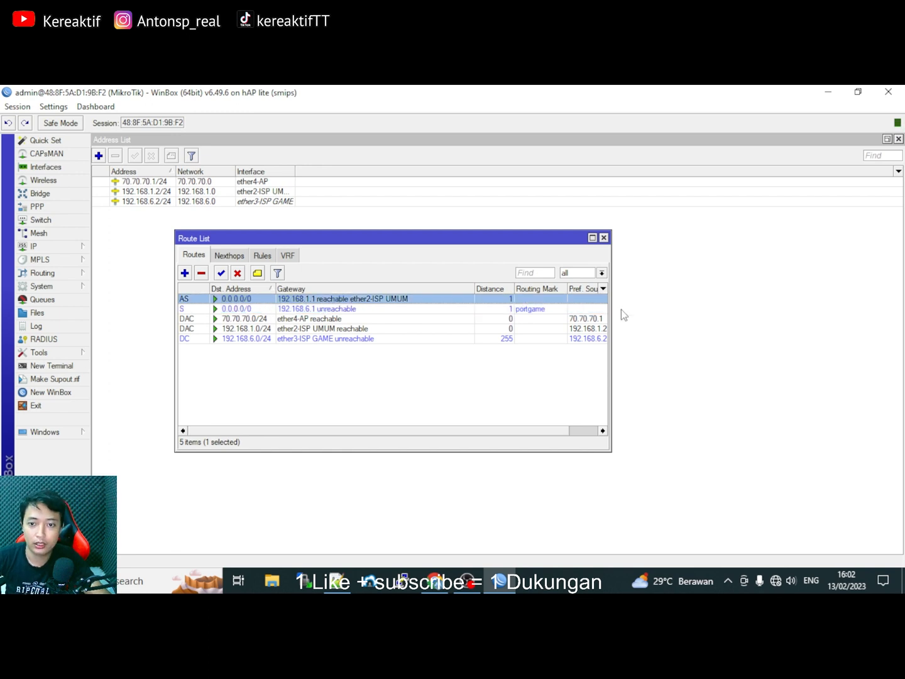
{"action": "left_click_drag", "start_coordinate": [611, 318], "coordinate": [734, 324]}
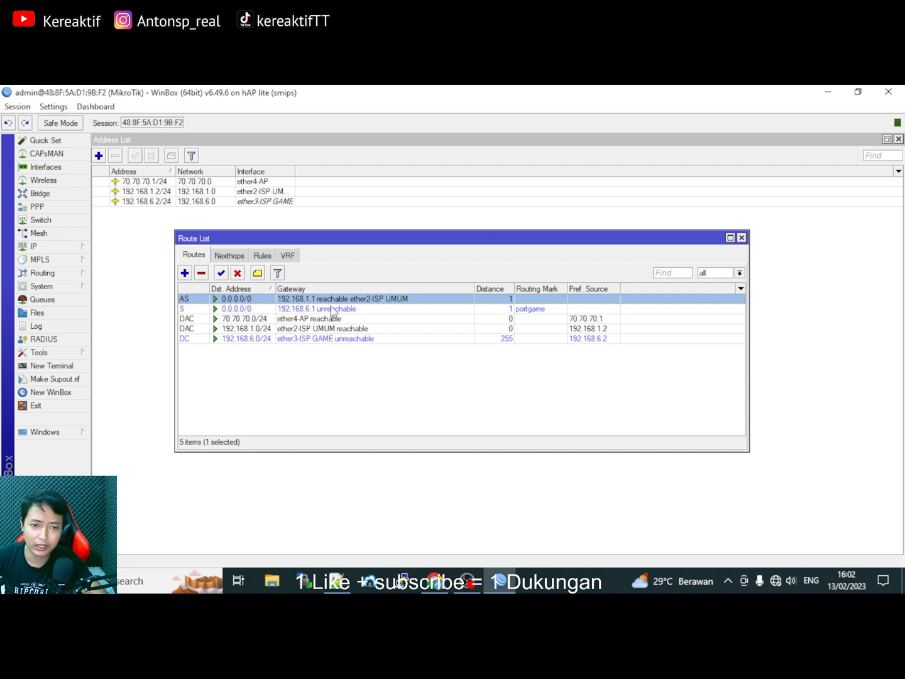
{"action": "left_click", "coordinate": [530, 309]}
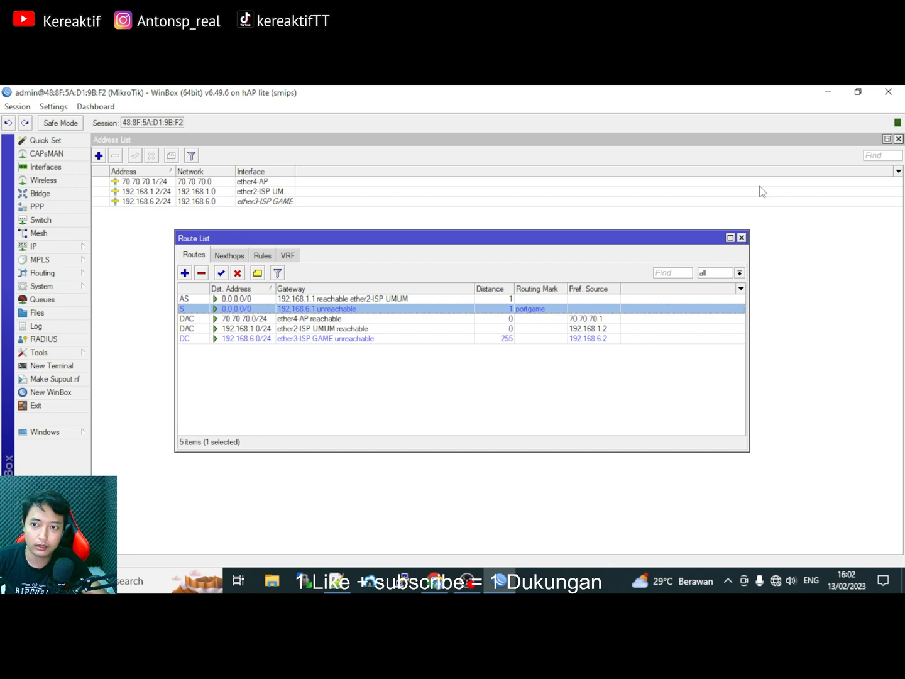
{"action": "left_click_drag", "start_coordinate": [620, 243], "coordinate": [524, 241]}
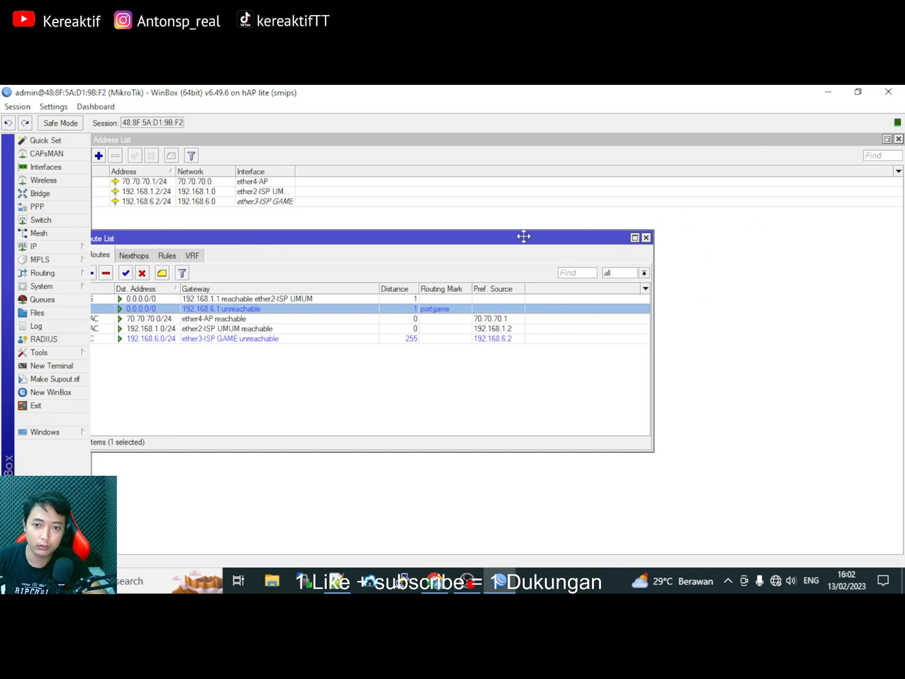
{"action": "left_click_drag", "start_coordinate": [596, 241], "coordinate": [626, 241]}
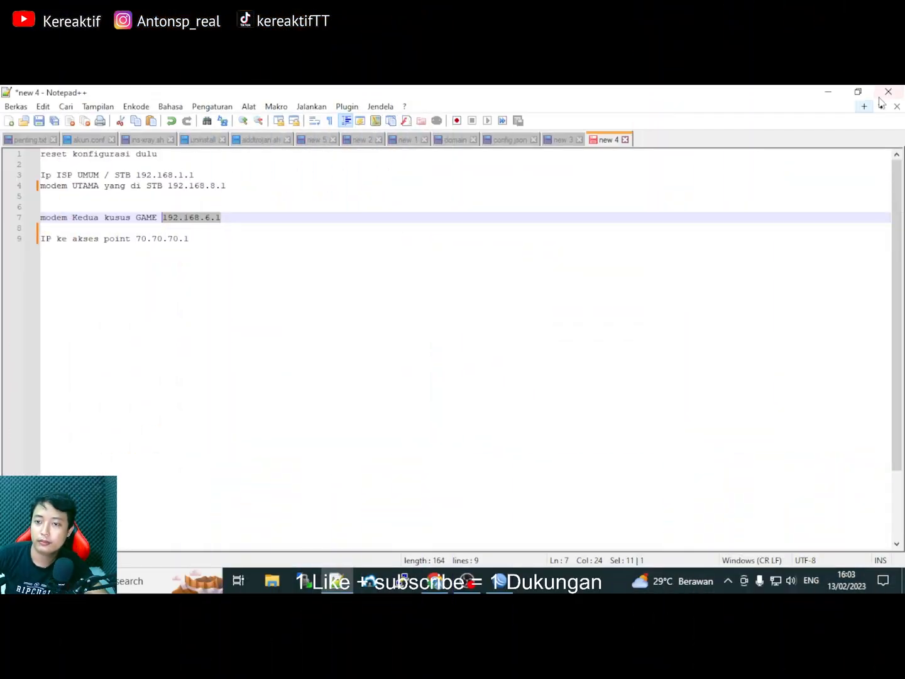
Restore down Notepad++, check the PC's network connection status, and bring Chrome's New Tab page forward.
{"action": "left_click", "coordinate": [859, 94]}
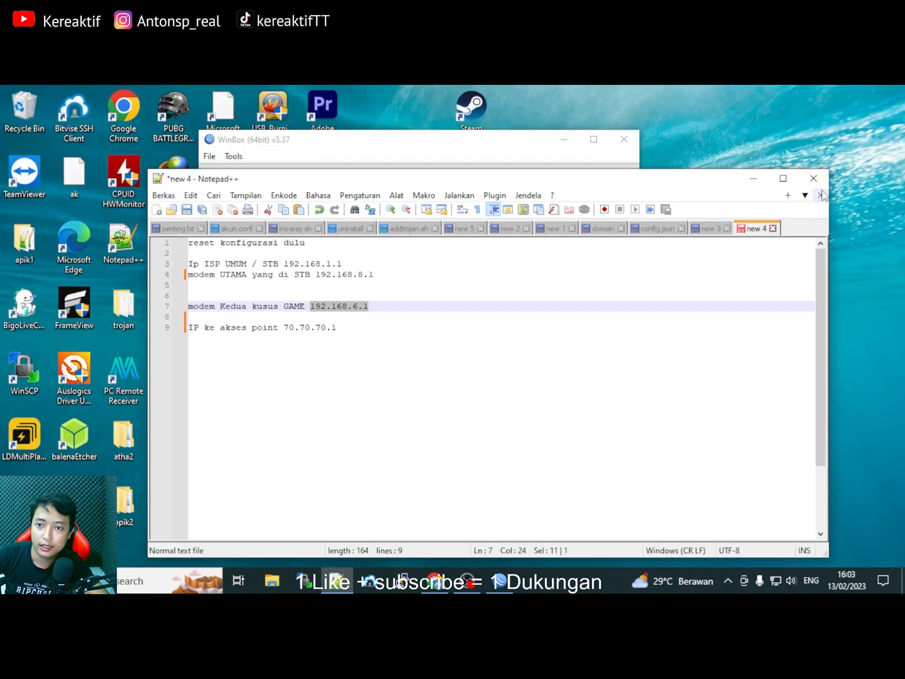
{"action": "mouse_move", "coordinate": [778, 578]}
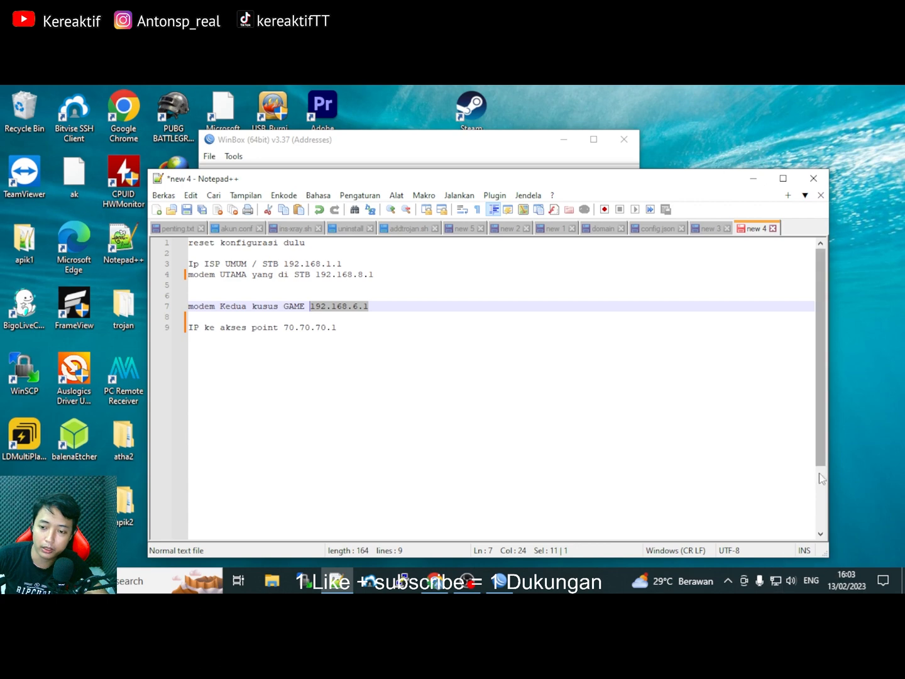
{"action": "left_click", "coordinate": [778, 580]}
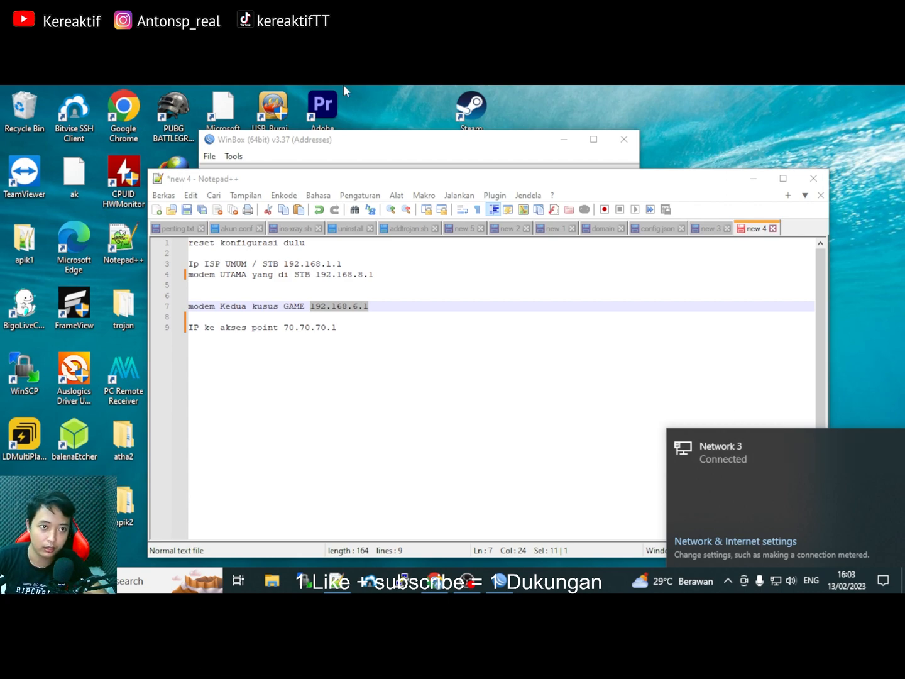
{"action": "left_click", "coordinate": [436, 581]}
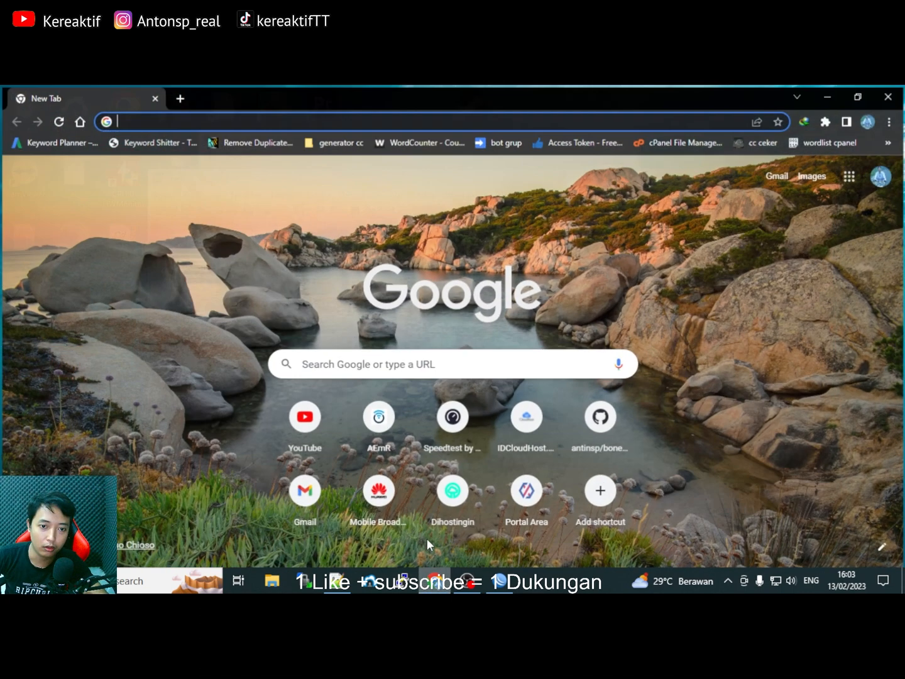
Load YouTube and scroll the feed to confirm the internet connection works.
{"action": "left_click", "coordinate": [311, 415]}
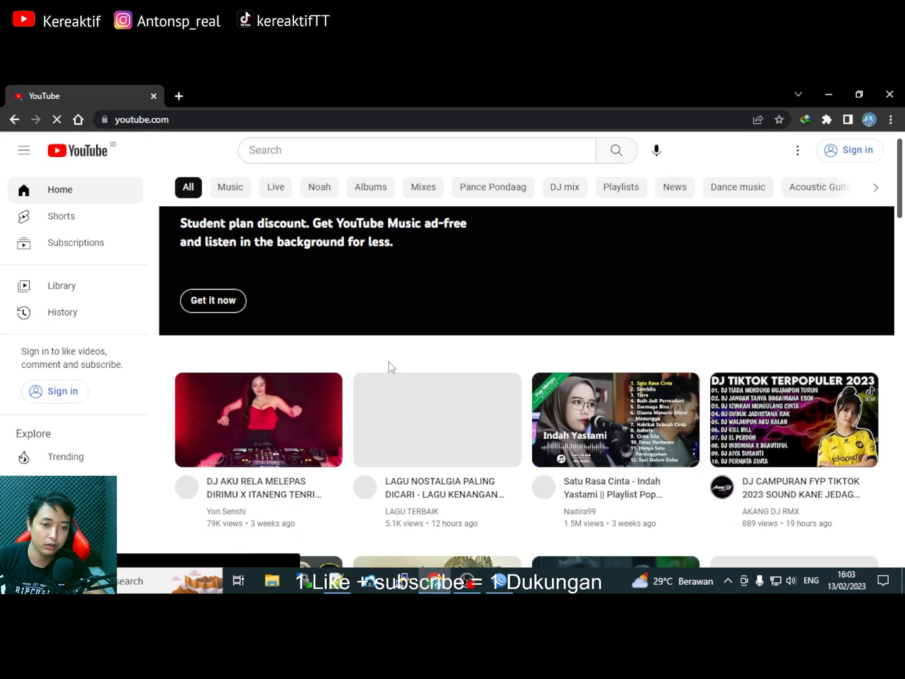
{"action": "scroll", "coordinate": [389, 362], "scroll_direction": "down", "scroll_amount": 1}
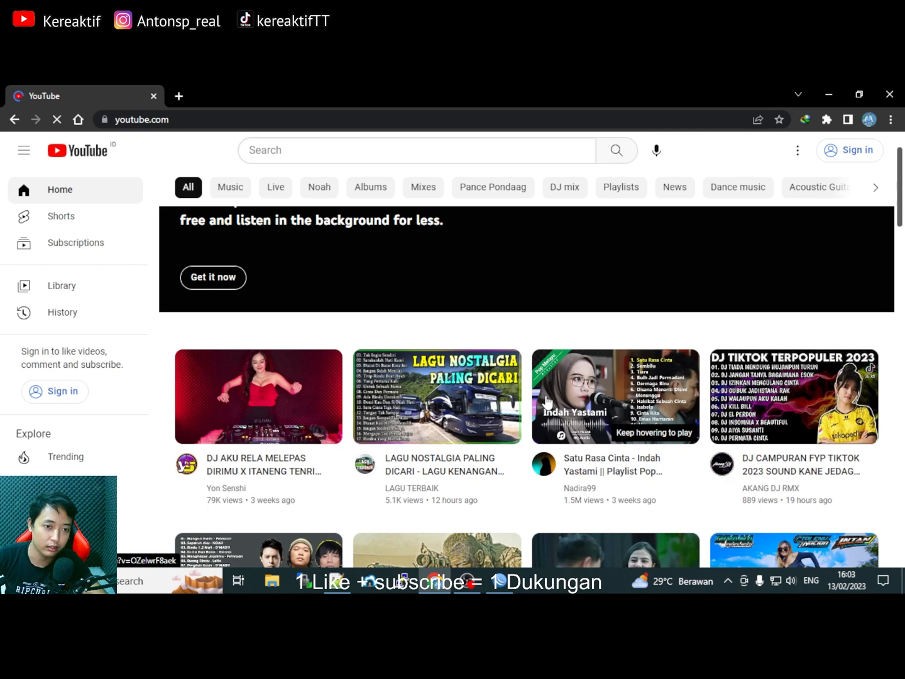
{"action": "scroll", "coordinate": [547, 402], "scroll_direction": "down", "scroll_amount": 6}
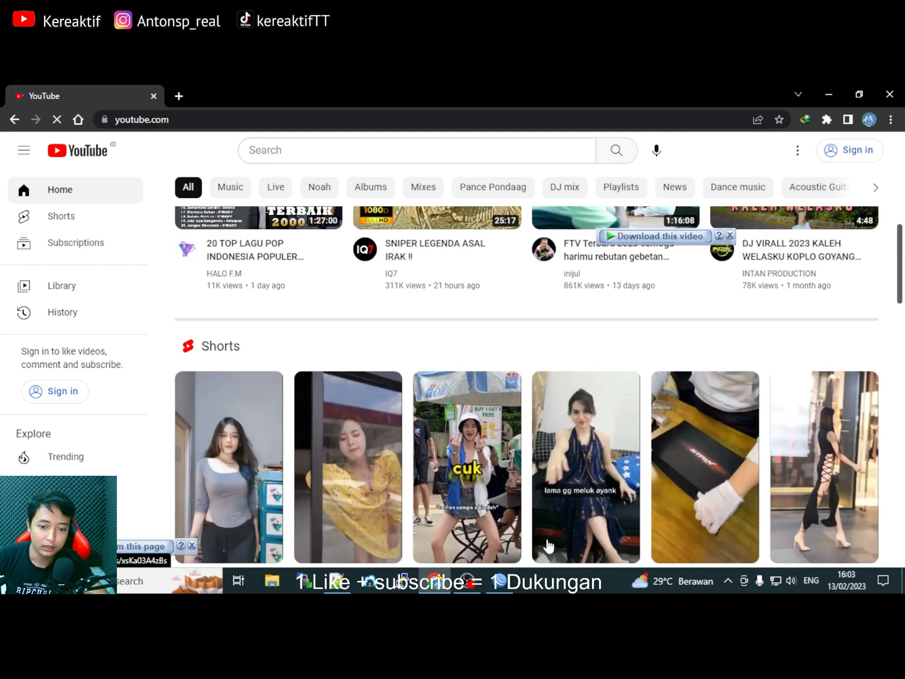
Retry the WinBox login to 70.70.70.1 and maximize the login window.
{"action": "left_click", "coordinate": [500, 581]}
{"action": "left_click", "coordinate": [526, 231]}
{"action": "left_click", "coordinate": [593, 139]}
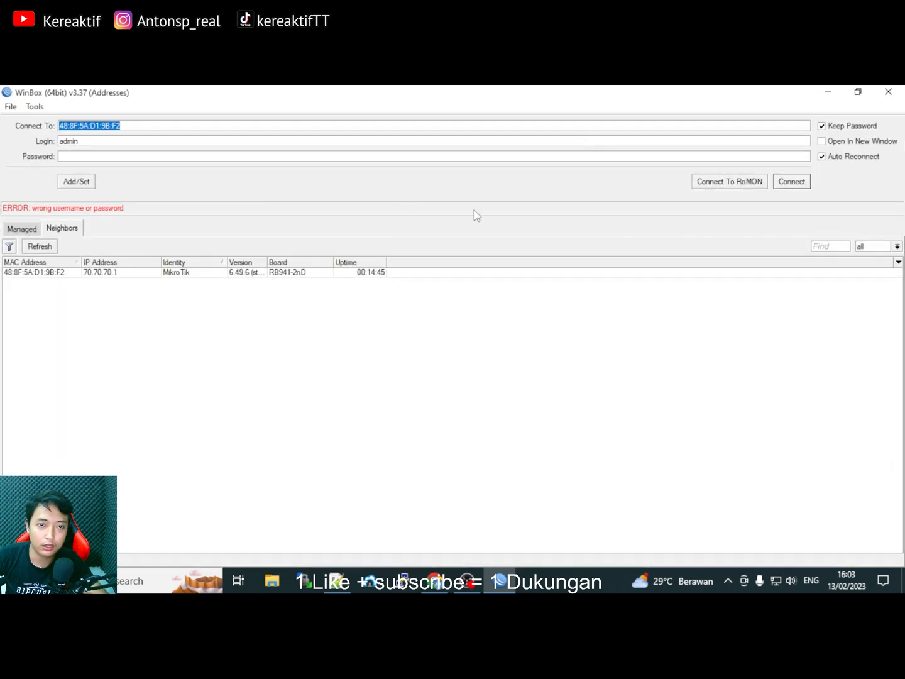
Enter the router password, connect to the hAP lite, and maximize the WinBox window.
{"action": "left_click", "coordinate": [114, 157]}
{"action": "type", "text": "a"}
{"action": "type", "text": "*******"}
{"action": "left_click", "coordinate": [795, 183]}
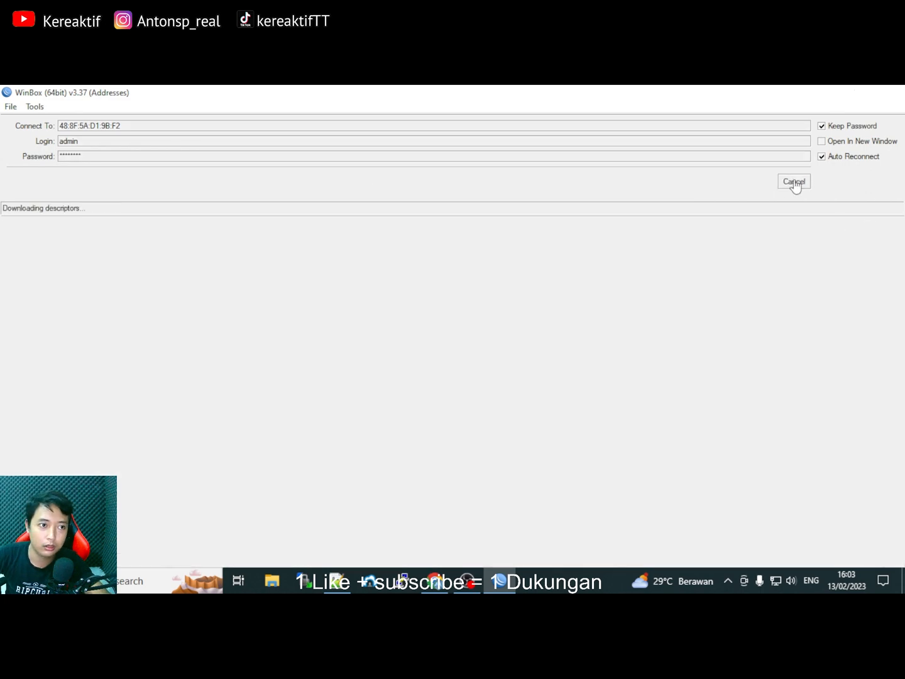
{"action": "double_click", "coordinate": [461, 103]}
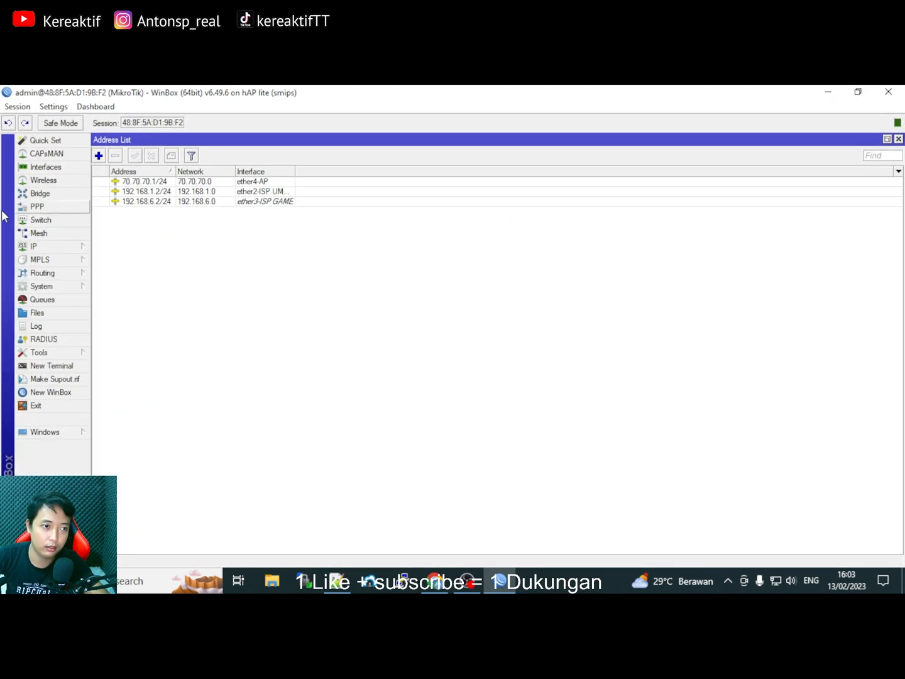
{"action": "left_click", "coordinate": [52, 247]}
{"action": "left_click", "coordinate": [197, 269]}
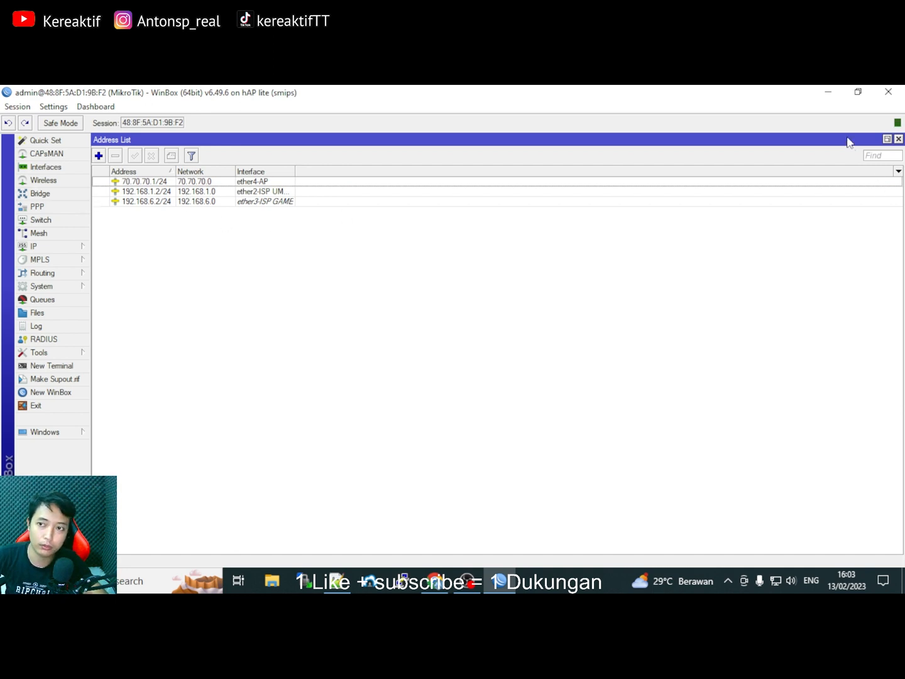
Open speedtest.net (Speedtest by Ookla) in a new Chrome tab.
{"action": "left_click", "coordinate": [857, 92]}
{"action": "scroll", "coordinate": [574, 322], "scroll_direction": "down", "scroll_amount": 5}
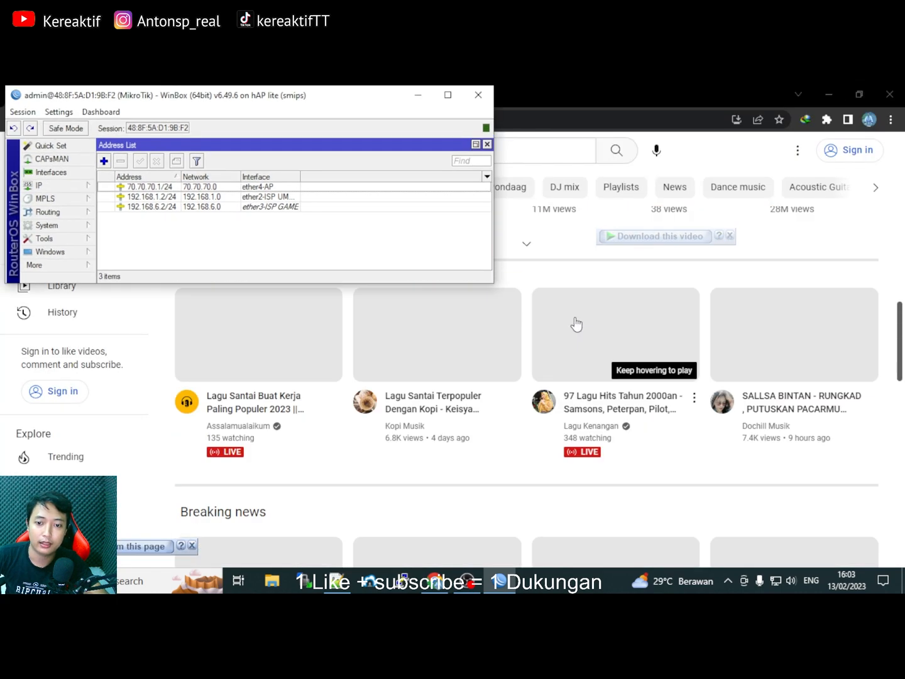
{"action": "scroll", "coordinate": [626, 365], "scroll_direction": "up", "scroll_amount": 5}
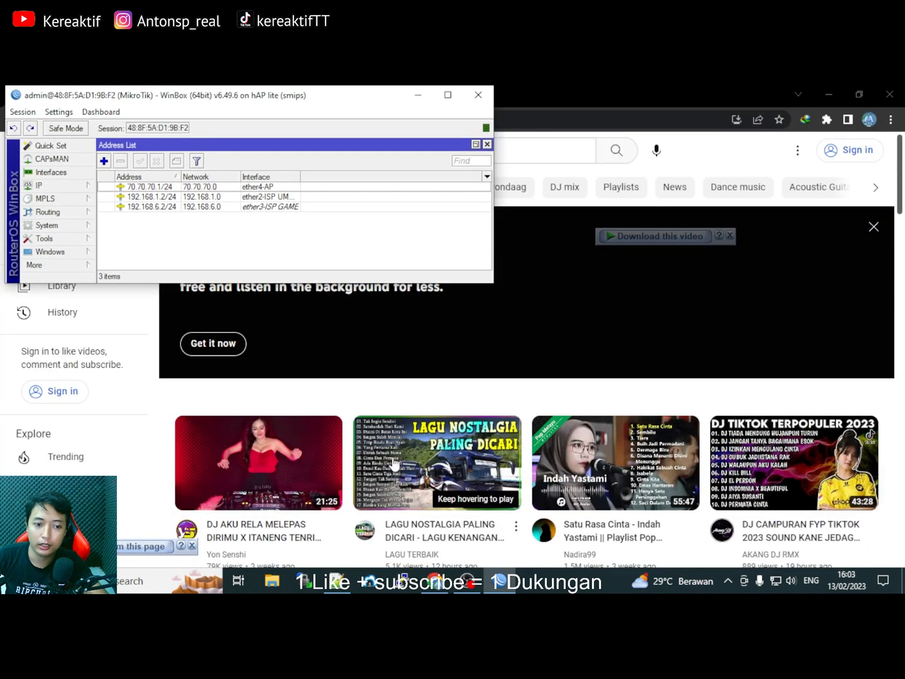
{"action": "scroll", "coordinate": [394, 465], "scroll_direction": "down", "scroll_amount": 5}
{"action": "left_click_drag", "start_coordinate": [332, 94], "coordinate": [403, 205]}
{"action": "left_click", "coordinate": [178, 96]}
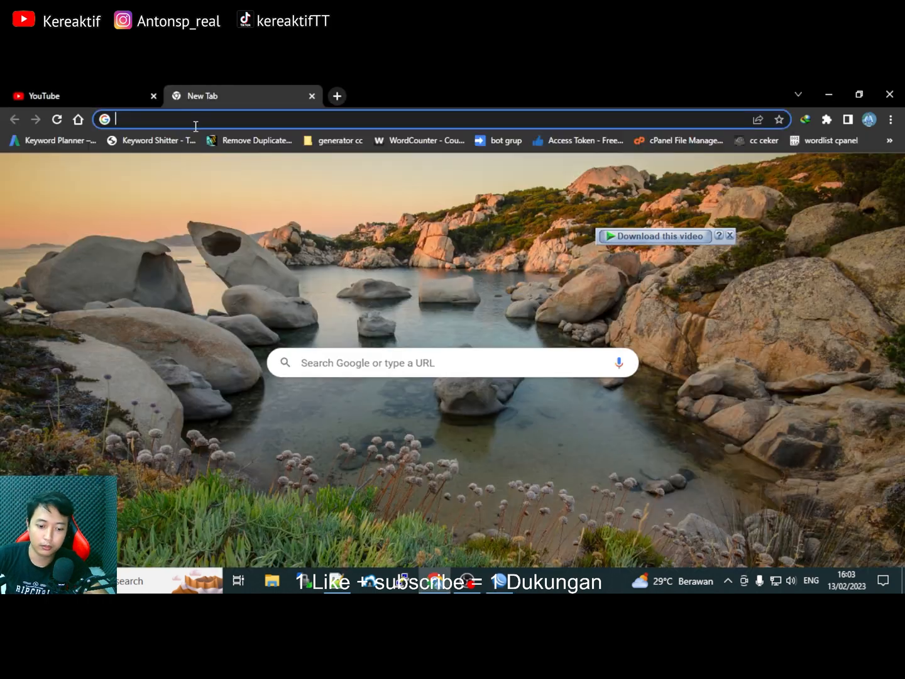
{"action": "type", "text": "speedtest.net"}
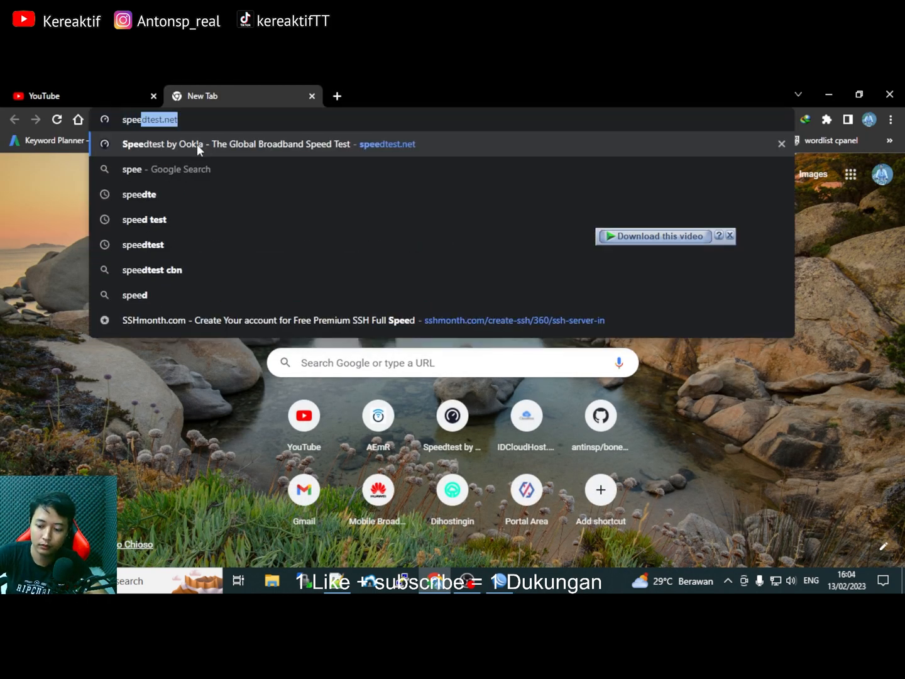
{"action": "left_click", "coordinate": [197, 145]}
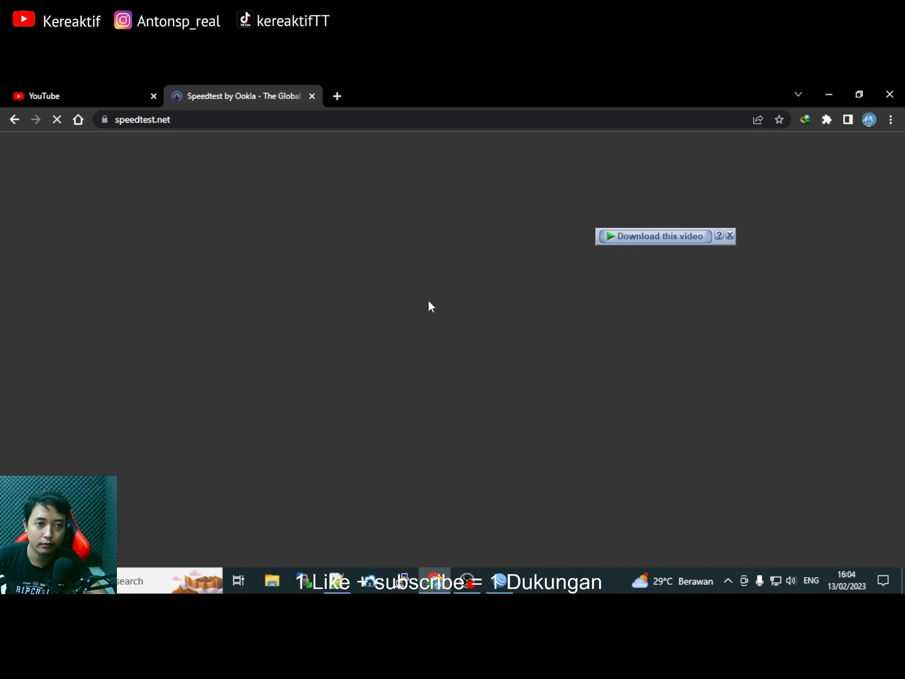
Show the WinBox Interface list with Tx/Rx traffic columns, positioned beside the speed test.
{"action": "left_click", "coordinate": [500, 581]}
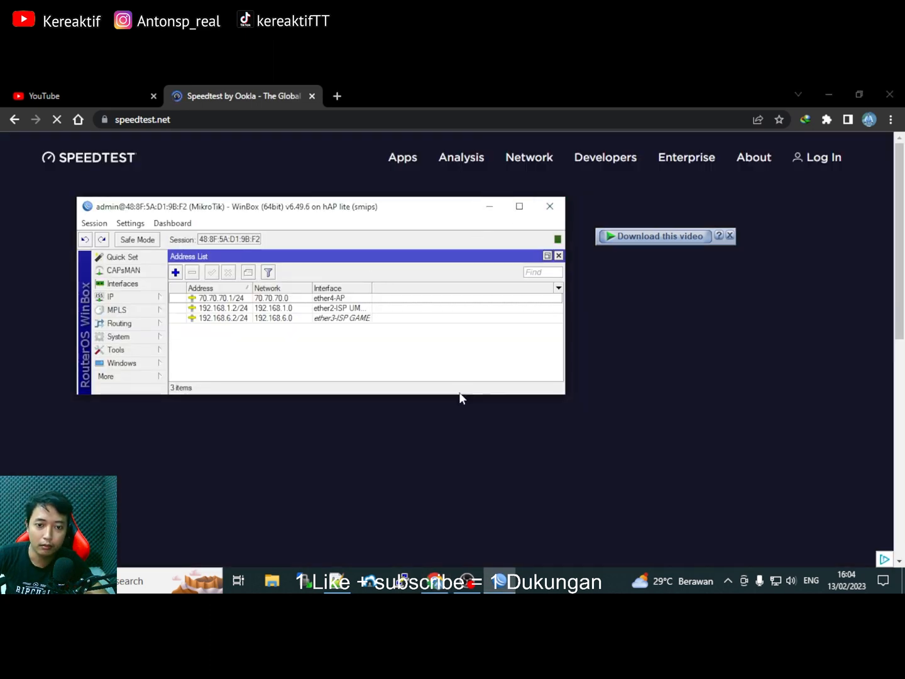
{"action": "left_click_drag", "start_coordinate": [481, 400], "coordinate": [496, 524]}
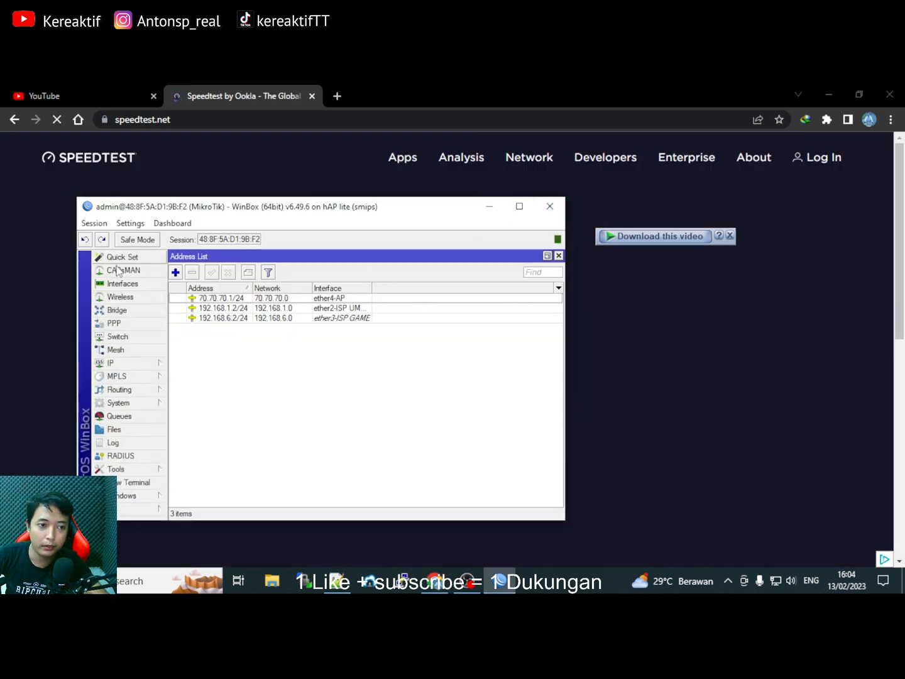
{"action": "left_click", "coordinate": [122, 285]}
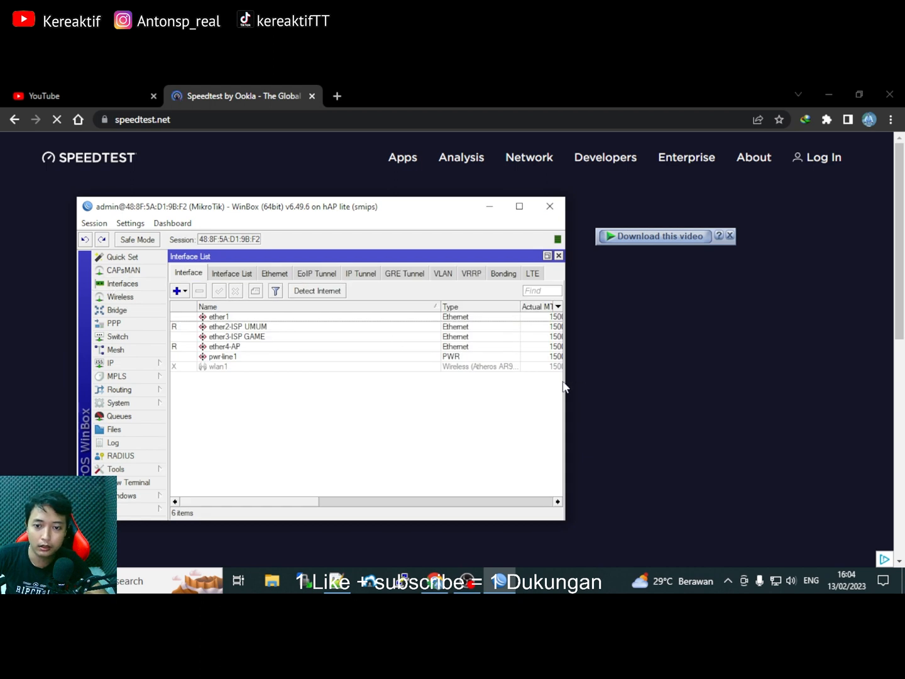
{"action": "left_click_drag", "start_coordinate": [436, 309], "coordinate": [306, 309]}
{"action": "left_click_drag", "start_coordinate": [563, 317], "coordinate": [703, 324]}
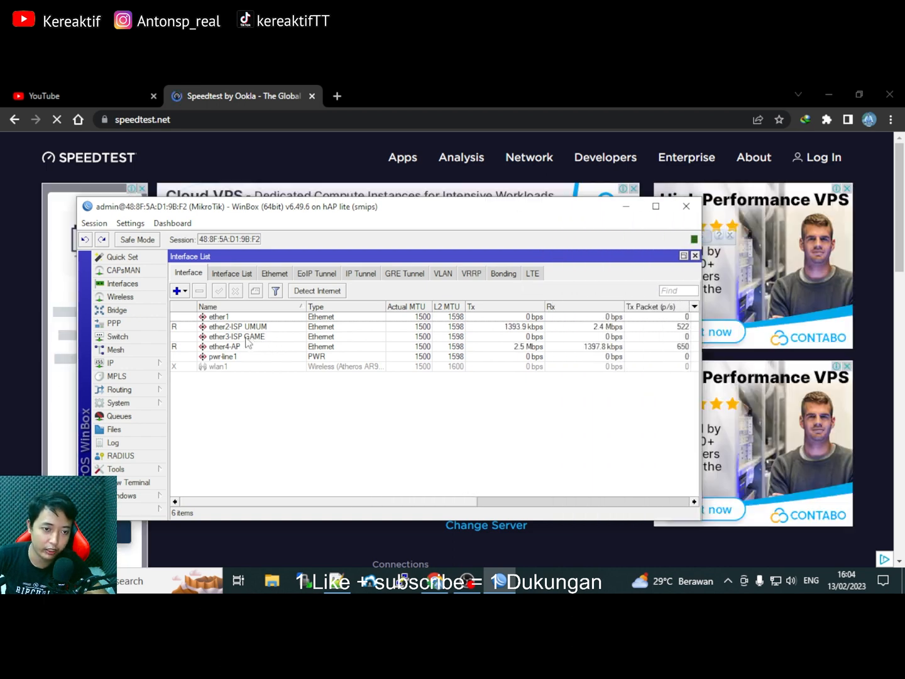
{"action": "left_click_drag", "start_coordinate": [483, 213], "coordinate": [831, 241]}
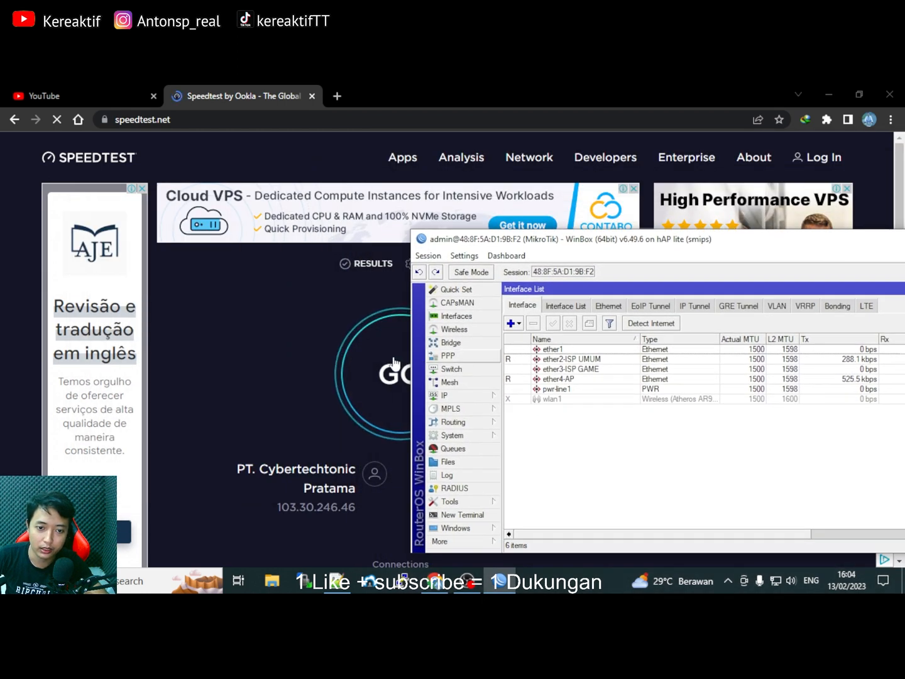
Run the speed test (27.30 Mbps down, 52 ms ping) while watching ether2-ISP UMUM traffic in WinBox.
{"action": "left_click", "coordinate": [366, 370]}
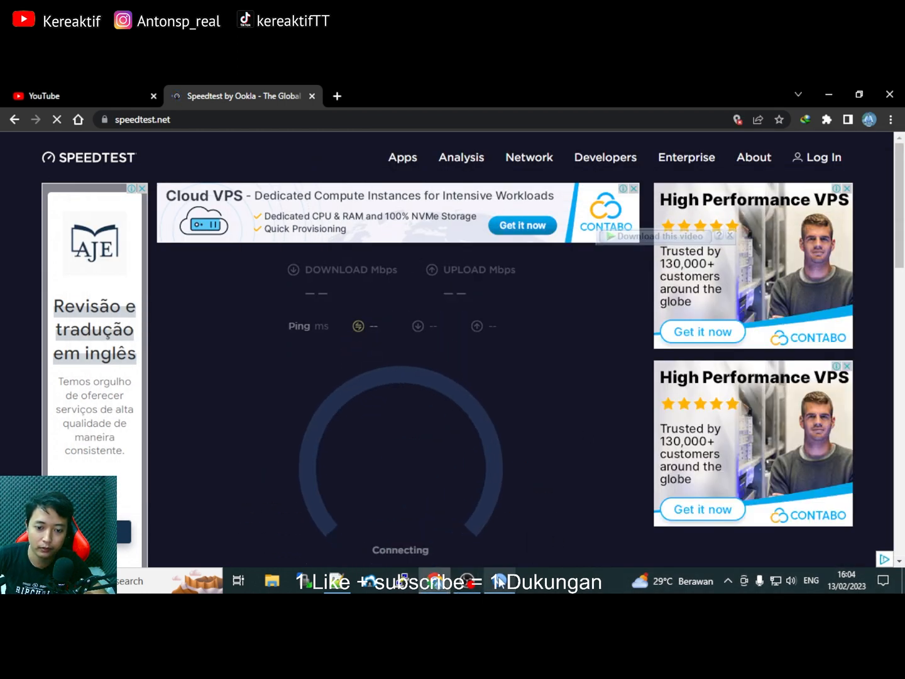
{"action": "left_click", "coordinate": [501, 581]}
{"action": "left_click_drag", "start_coordinate": [641, 236], "coordinate": [83, 254]}
{"action": "left_click_drag", "start_coordinate": [286, 259], "coordinate": [143, 237]}
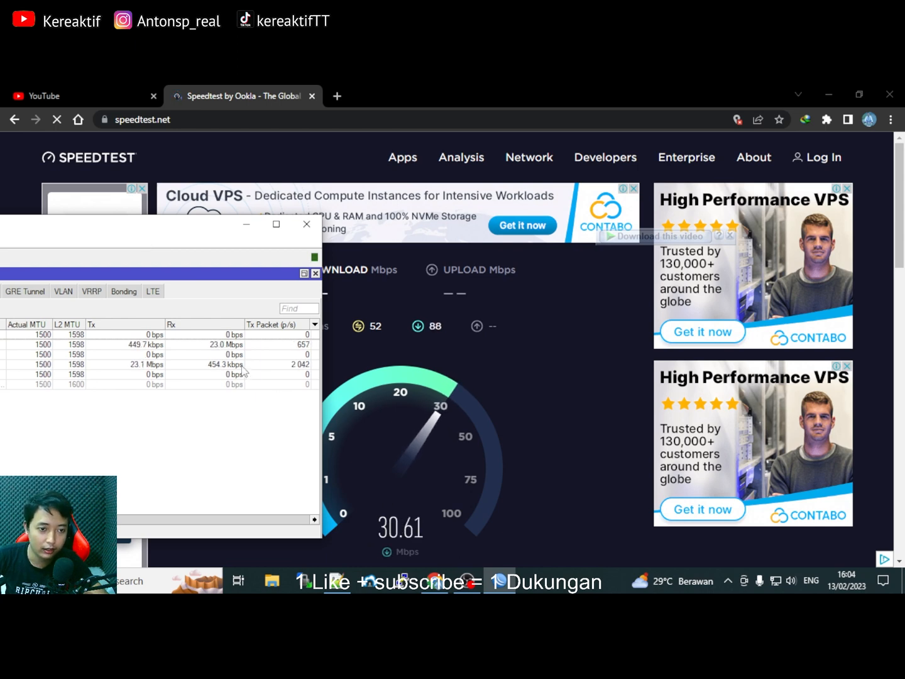
{"action": "left_click_drag", "start_coordinate": [212, 243], "coordinate": [539, 230]}
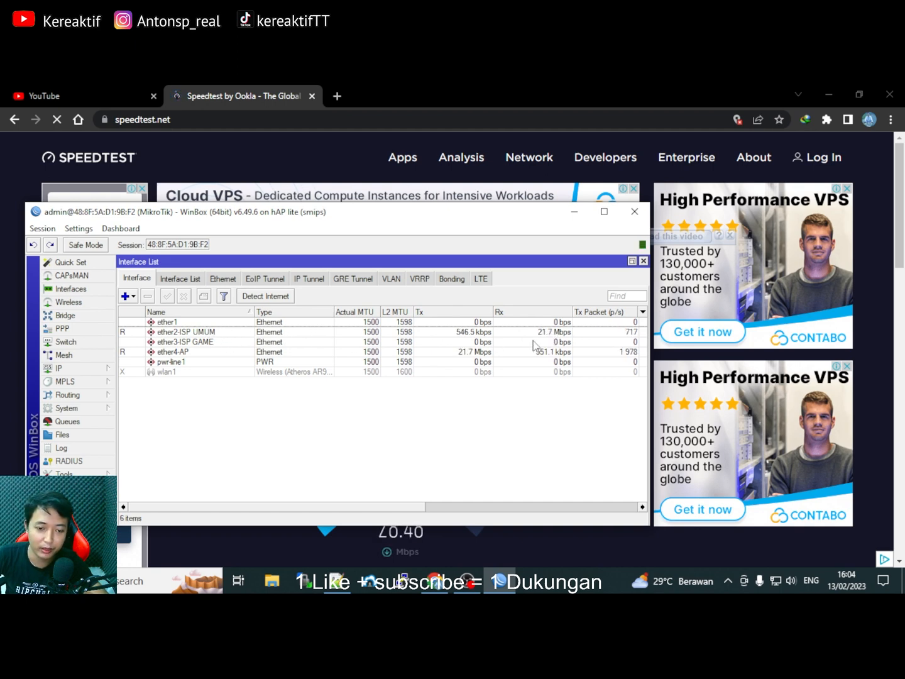
{"action": "left_click_drag", "start_coordinate": [515, 218], "coordinate": [616, 241]}
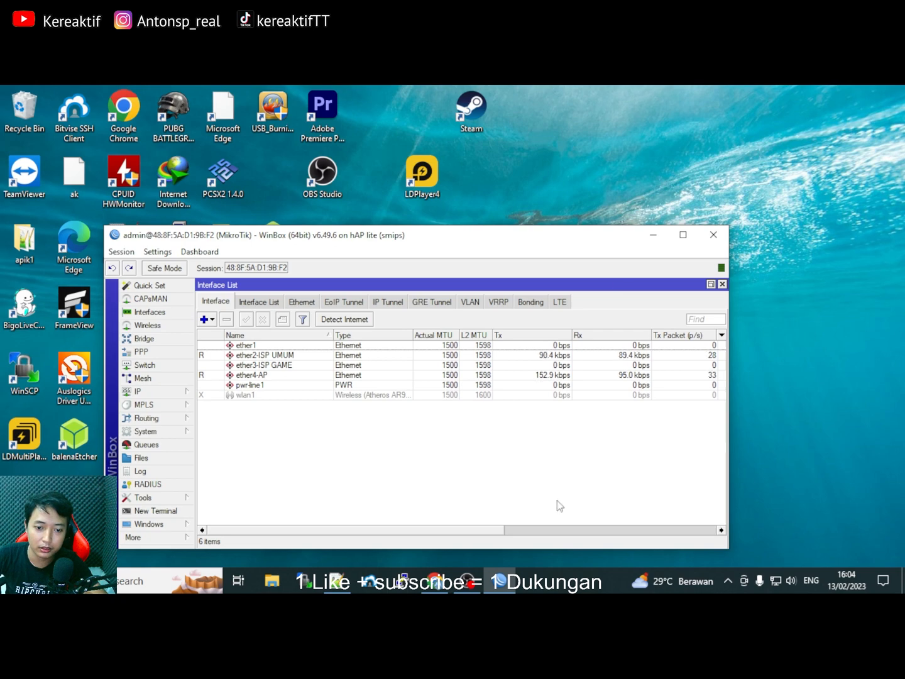
{"action": "left_click", "coordinate": [439, 582]}
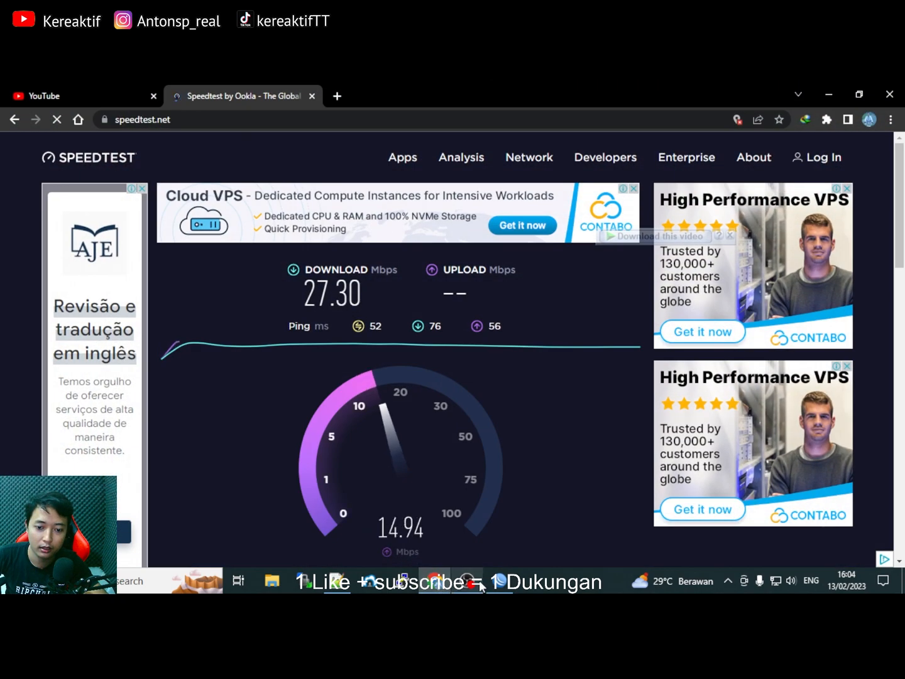
{"action": "left_click", "coordinate": [501, 582]}
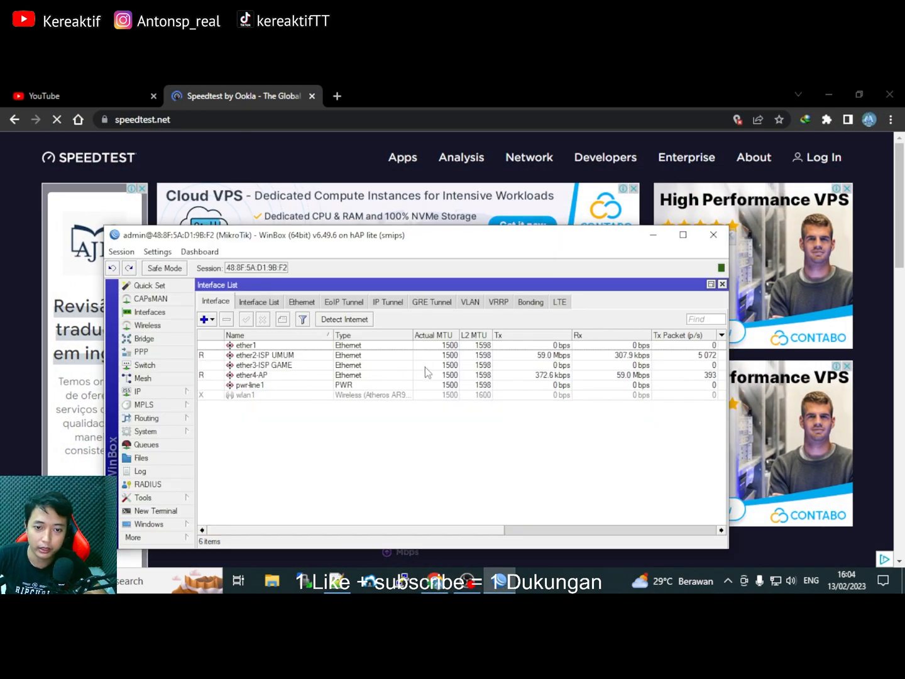
{"action": "left_click_drag", "start_coordinate": [529, 249], "coordinate": [564, 223]}
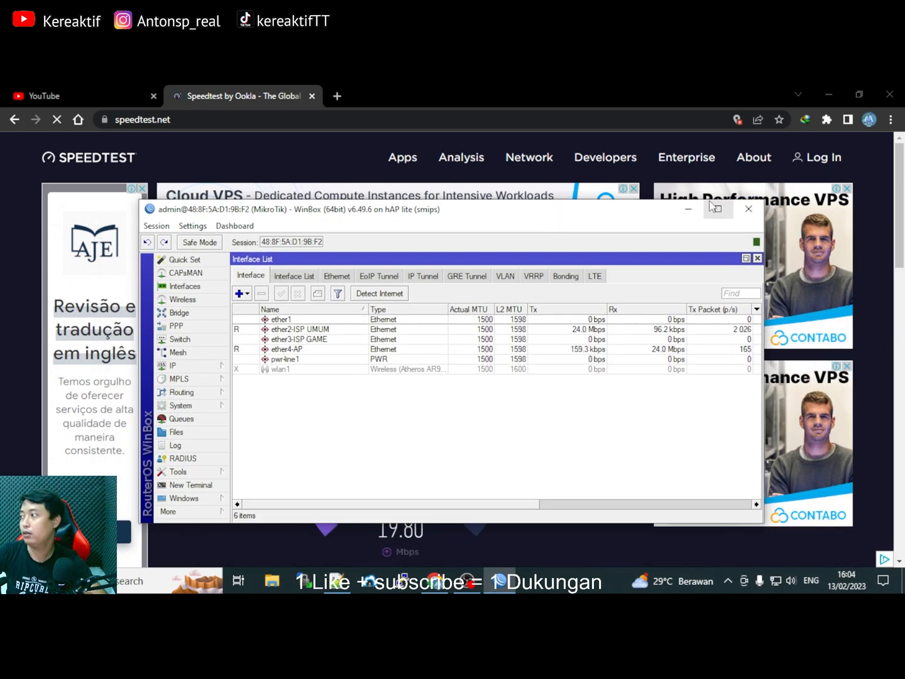